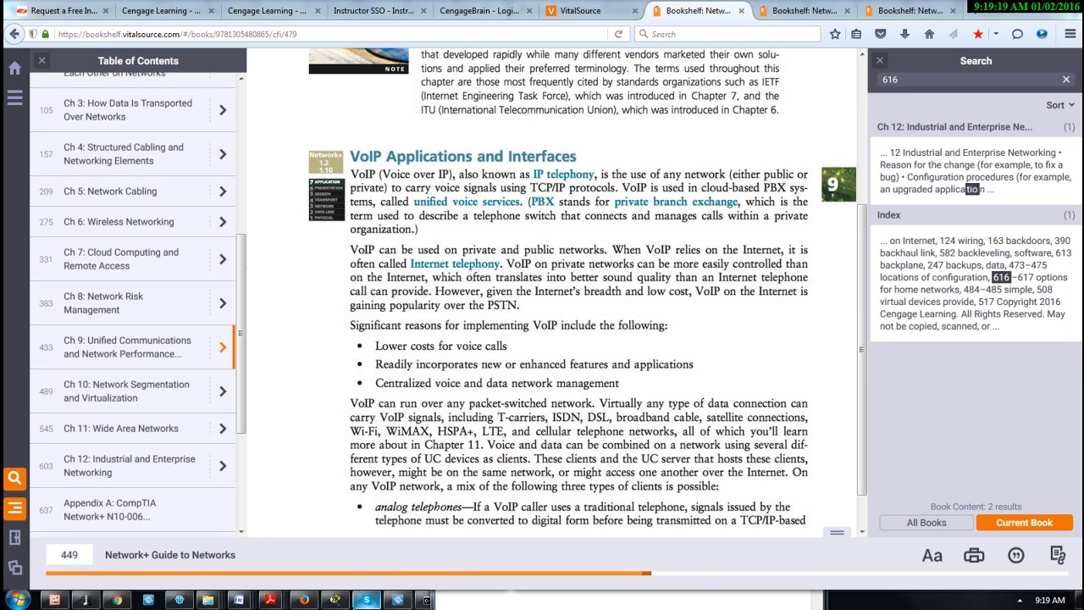
# Leave the online textbook, view the VoIP network diagram full screen in Paint, and restore it beside Packet Tracer
pyautogui.moveTo(303, 599)
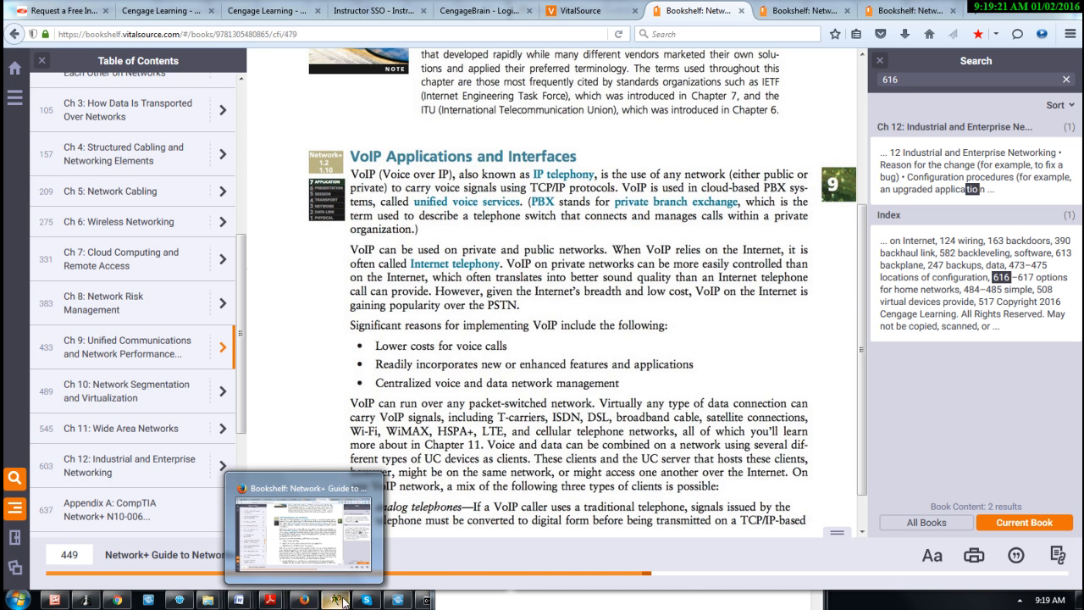
pyautogui.click(1019, 9)
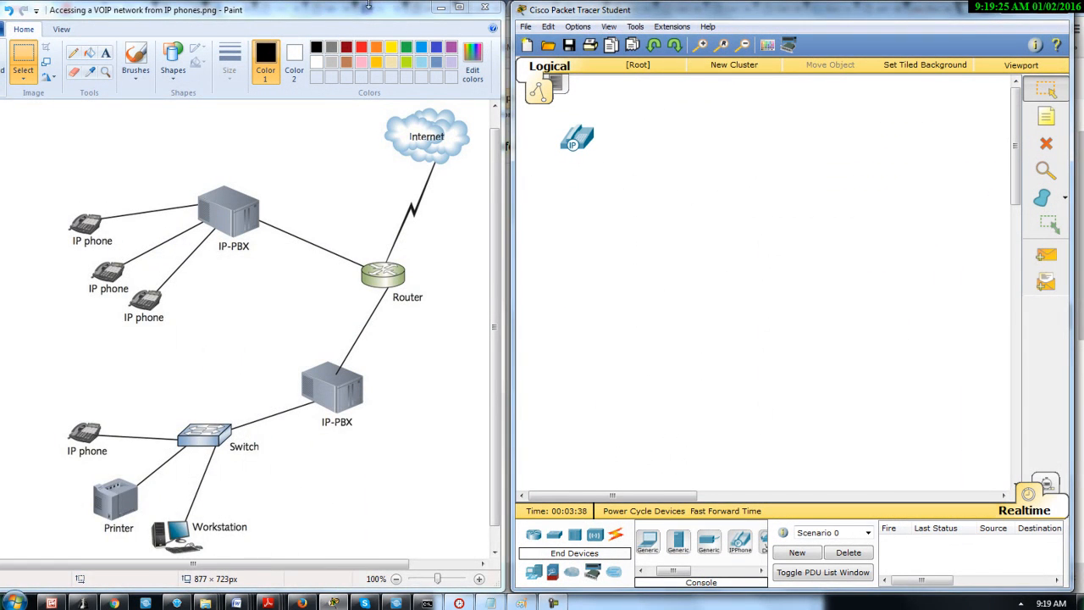
pyautogui.moveTo(369, 6); pyautogui.dragTo(381, 6)
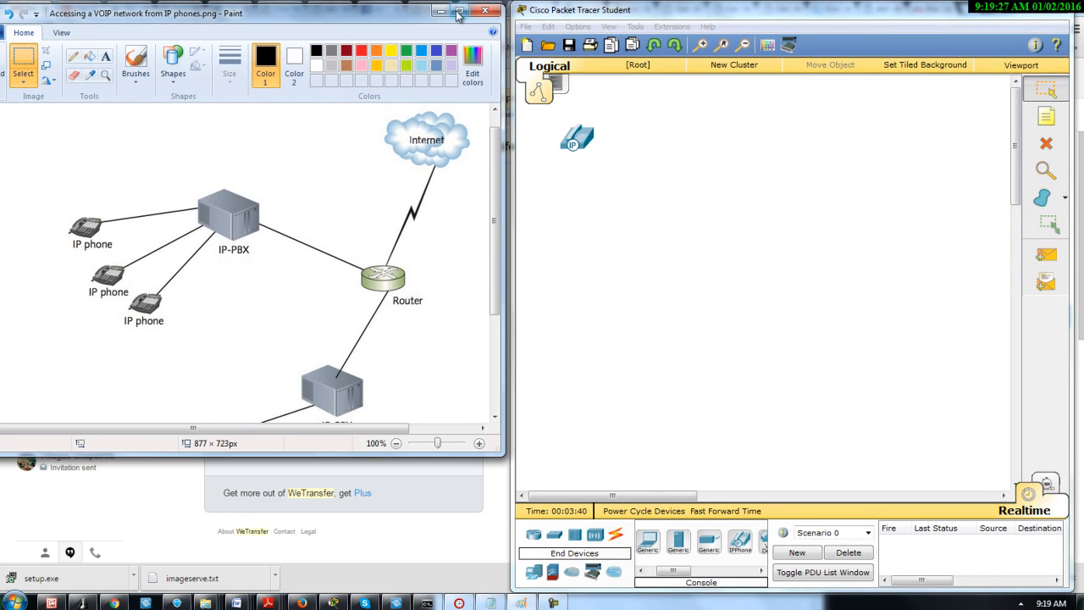
pyautogui.doubleClick(457, 16)
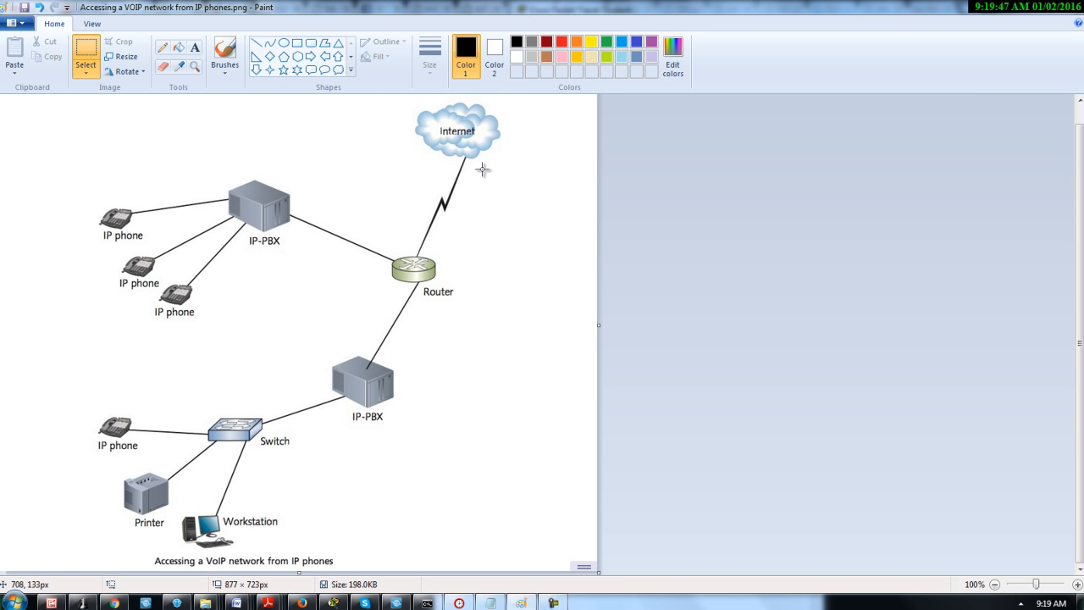
pyautogui.click(1042, 9)
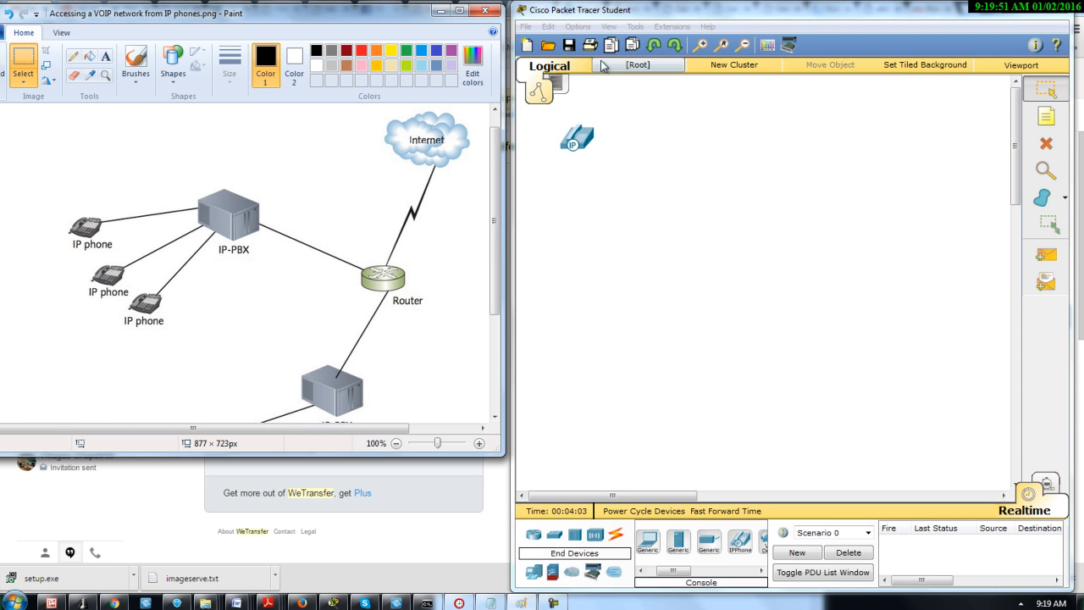
# Add three more IP phones in Packet Tracer: two in a column beneath the existing phone and one below and right of them
pyautogui.moveTo(776, 17)
pyautogui.mouseDown()
pyautogui.moveTo(663, 64)
pyautogui.moveTo(355, 54)
pyautogui.moveTo(899, 115)
pyautogui.moveTo(827, 36)
pyautogui.moveTo(766, 25)
pyautogui.moveTo(776, 28)
pyautogui.mouseUp()
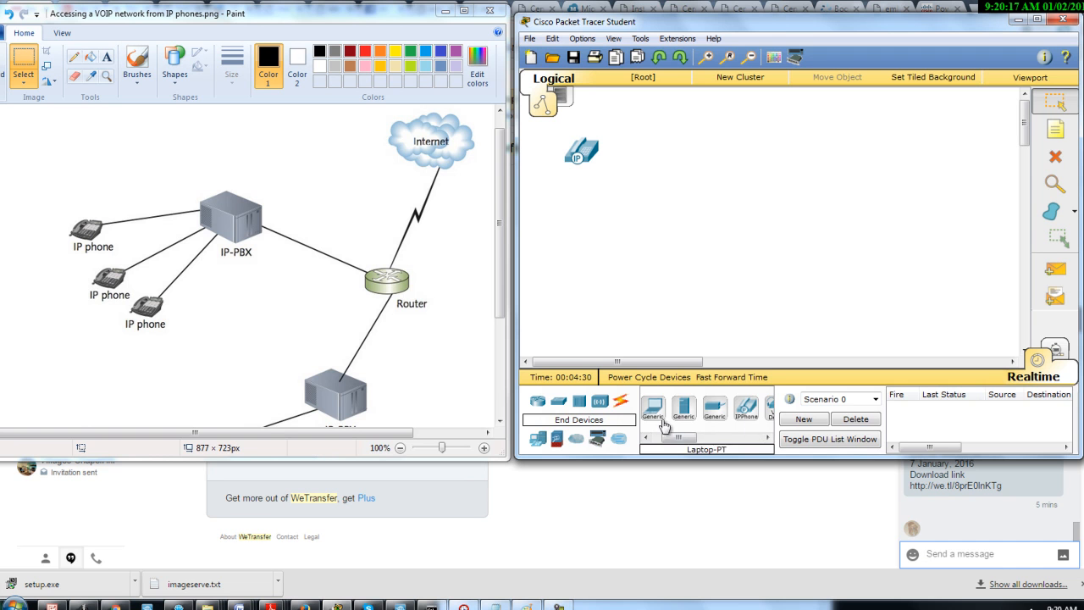
pyautogui.moveTo(744, 411); pyautogui.dragTo(583, 207)
pyautogui.moveTo(745, 409); pyautogui.dragTo(583, 265)
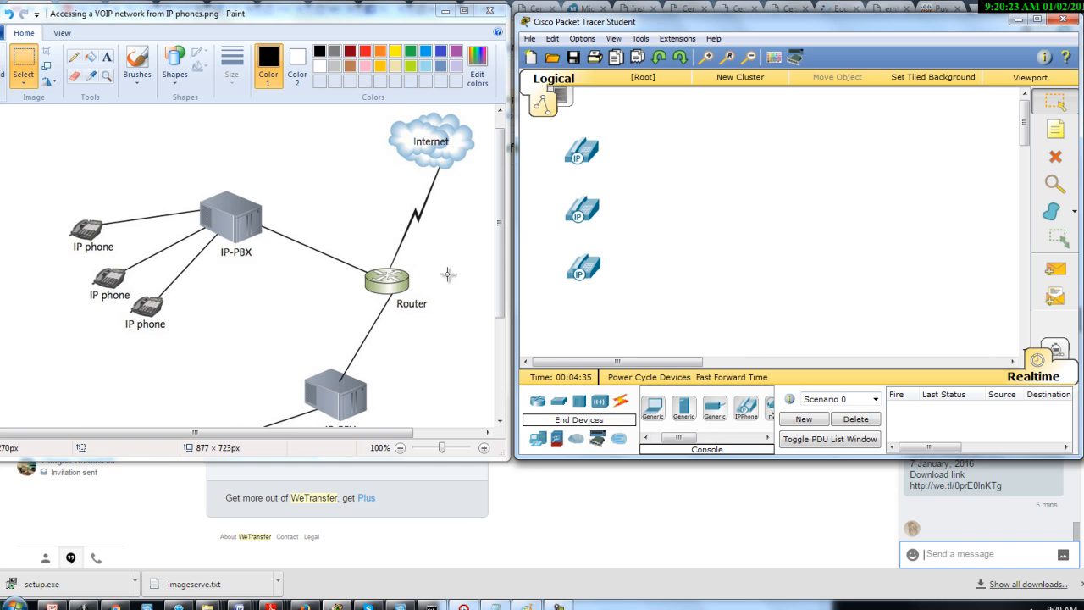
pyautogui.click(165, 339)
pyautogui.rightClick(165, 340)
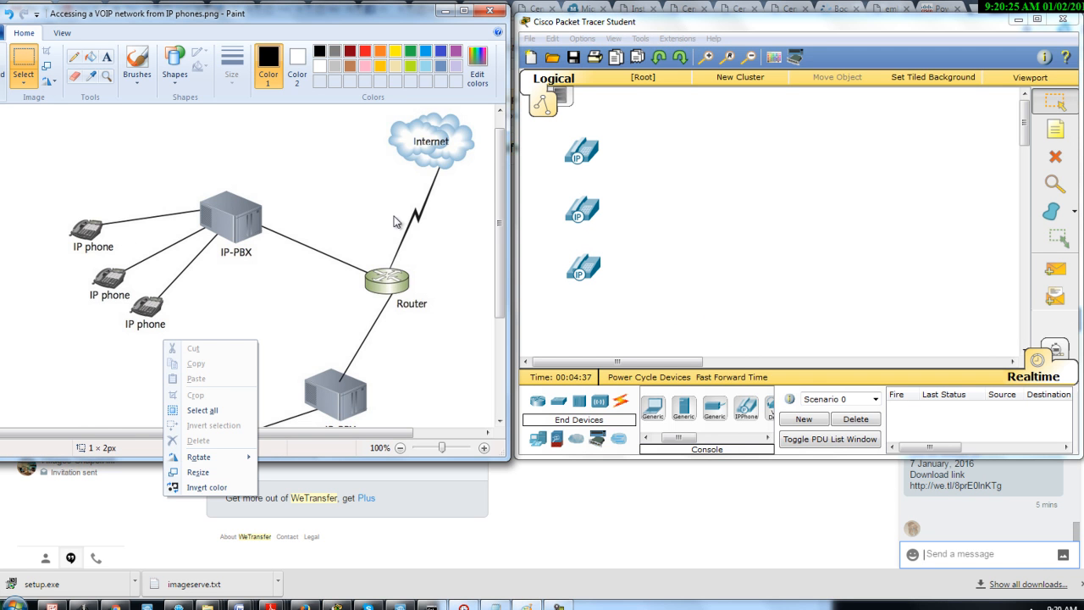
pyautogui.moveTo(499, 272); pyautogui.dragTo(507, 366)
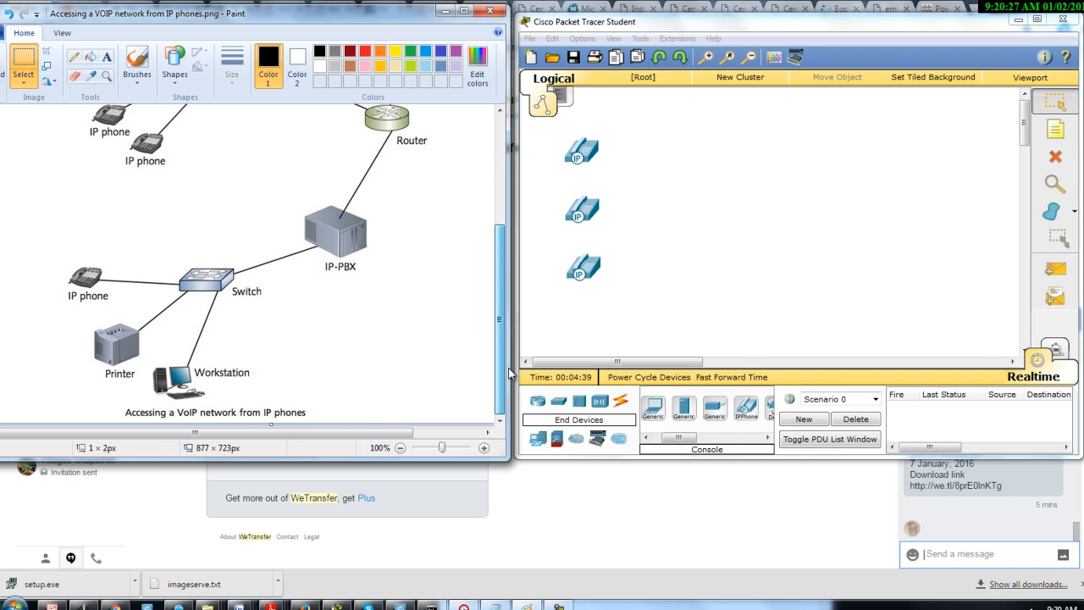
pyautogui.moveTo(745, 409); pyautogui.dragTo(652, 343)
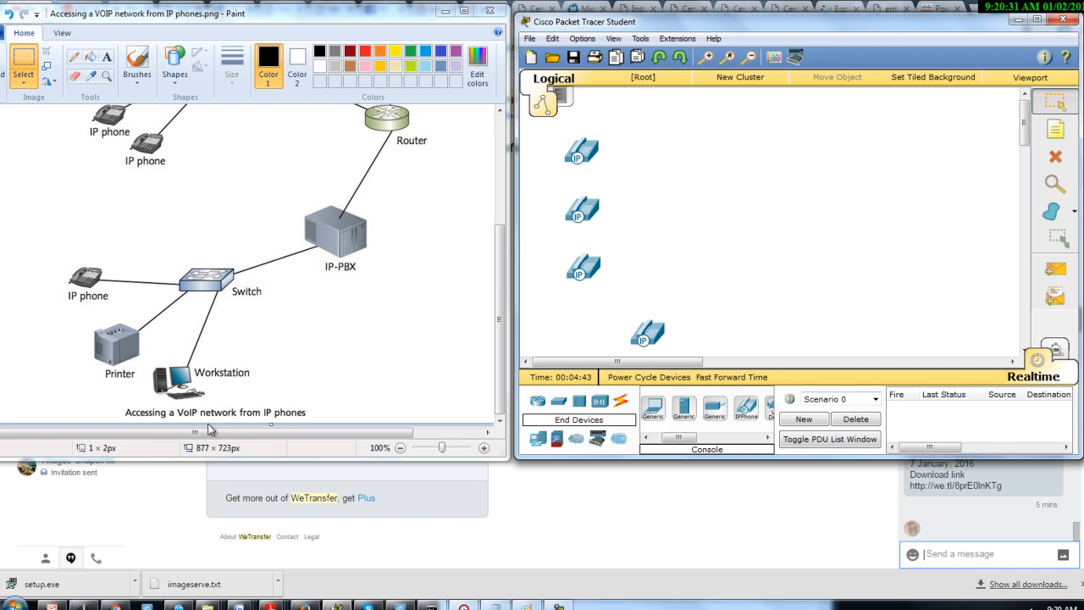
pyautogui.moveTo(504, 294)
pyautogui.mouseDown()
pyautogui.moveTo(506, 233)
pyautogui.moveTo(513, 338)
pyautogui.moveTo(518, 178)
pyautogui.mouseUp()
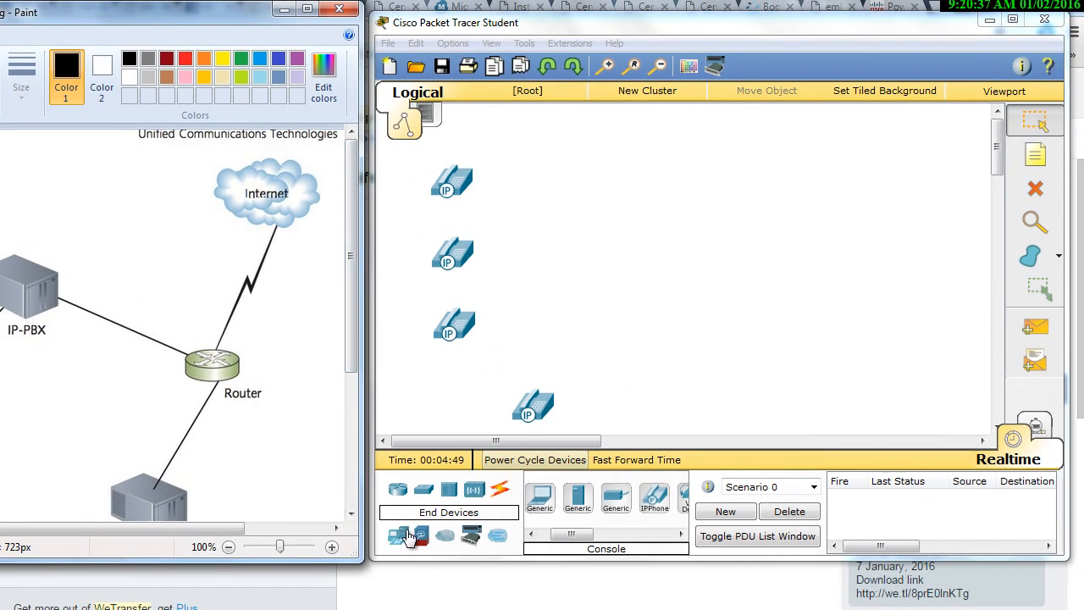
# Place a 2620XM router in the workspace to the right of the IP phone column
pyautogui.click(415, 546)
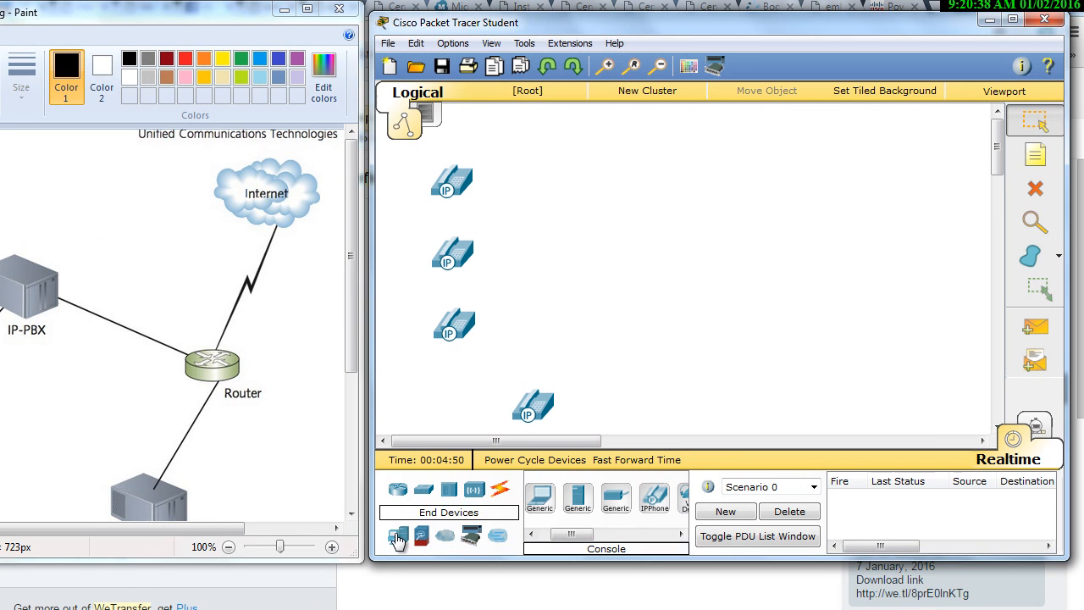
pyautogui.click(495, 540)
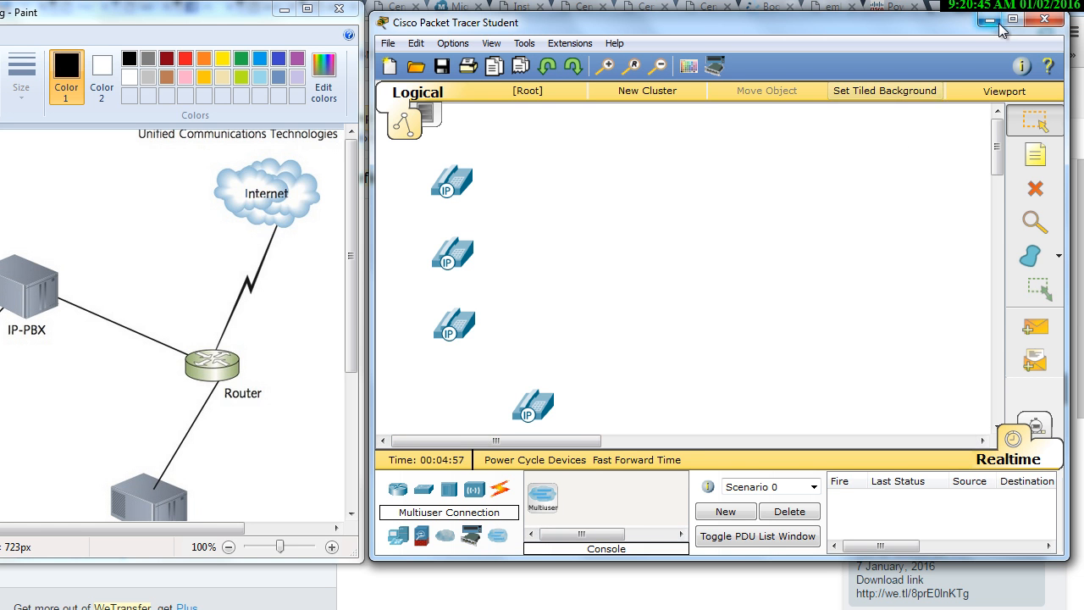
pyautogui.moveTo(900, 30); pyautogui.dragTo(813, 42)
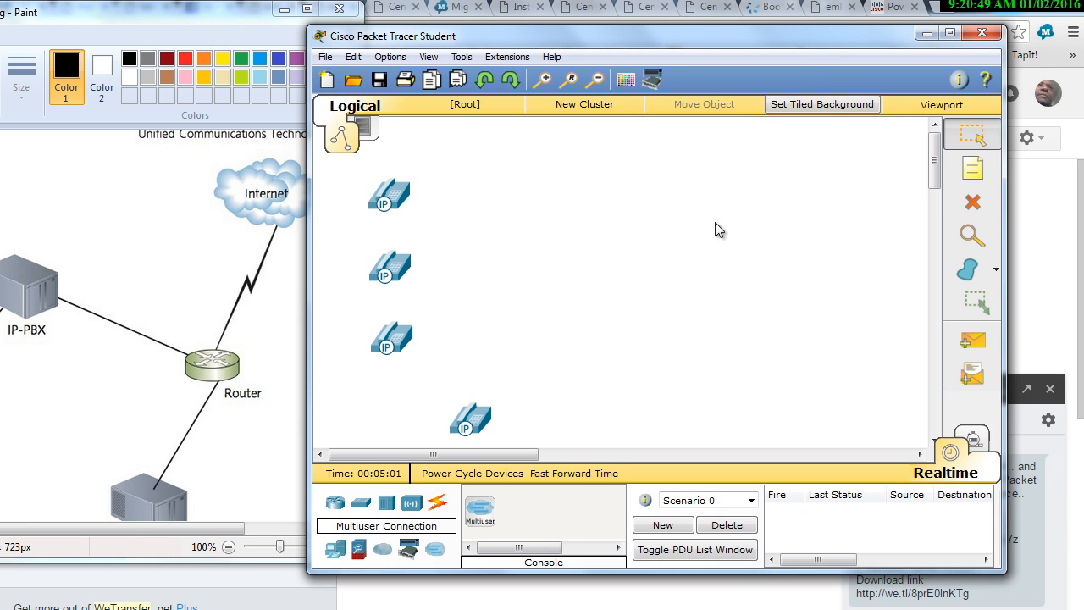
pyautogui.click(333, 506)
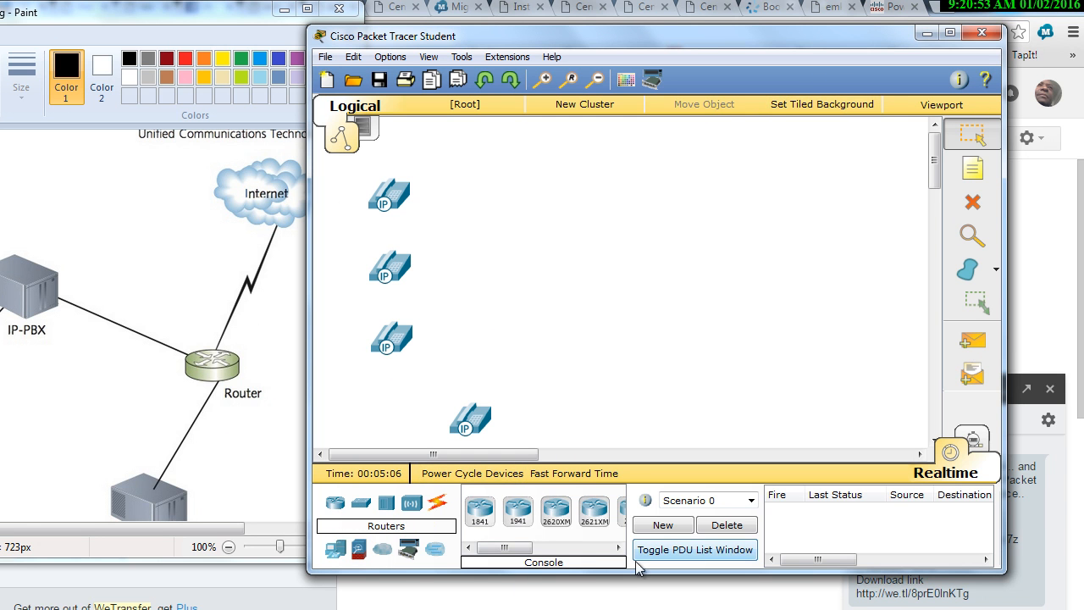
pyautogui.click(554, 511)
pyautogui.click(659, 281)
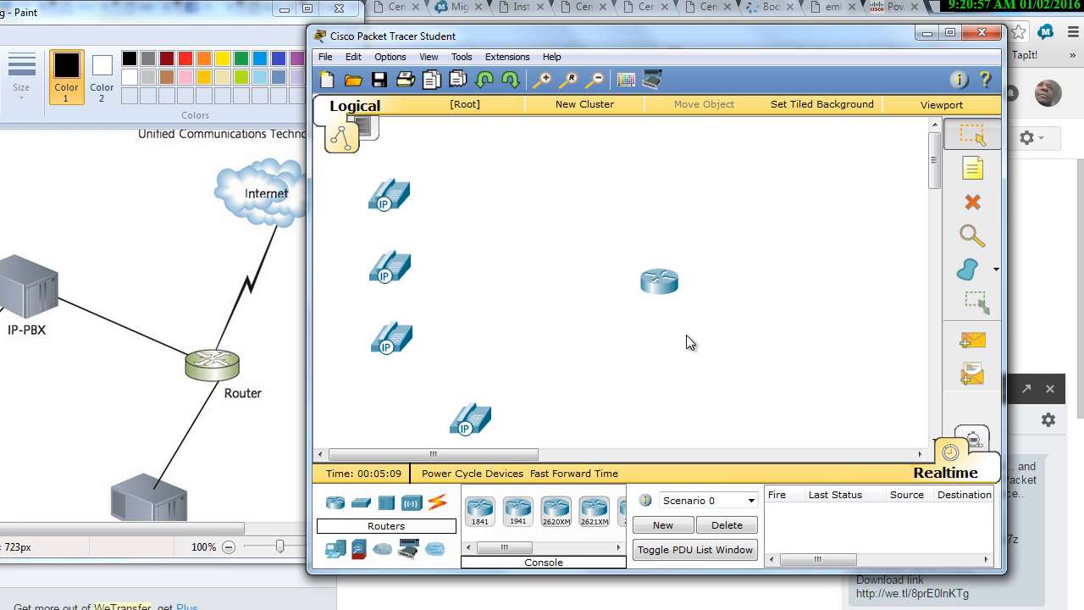
# Place a generic WAN emulation cloud above and to the right of the router to represent the Internet
pyautogui.click(446, 558)
pyautogui.click(387, 557)
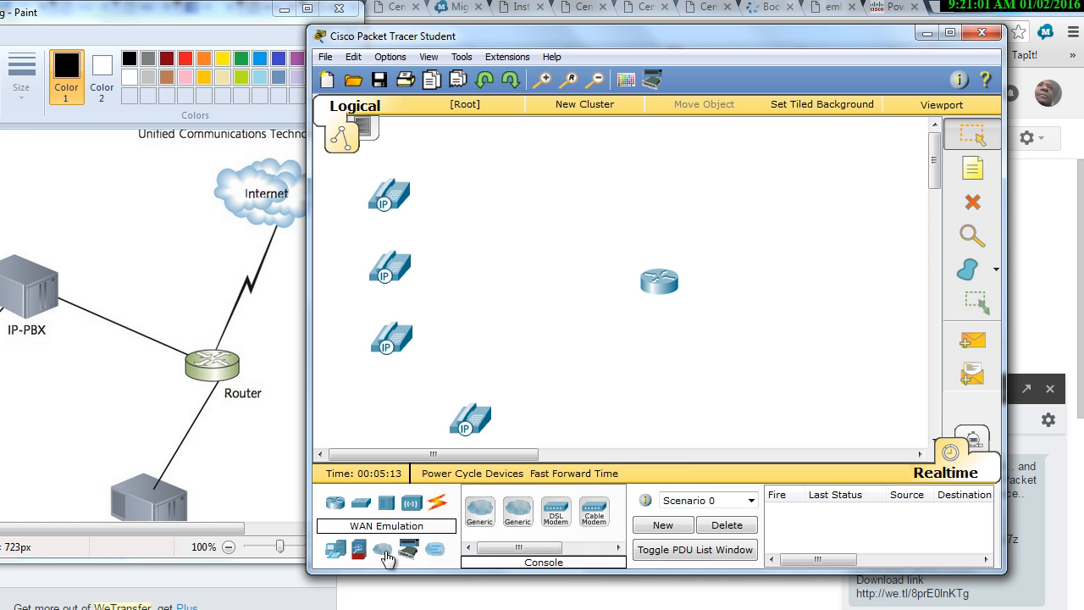
pyautogui.click(479, 511)
pyautogui.click(783, 159)
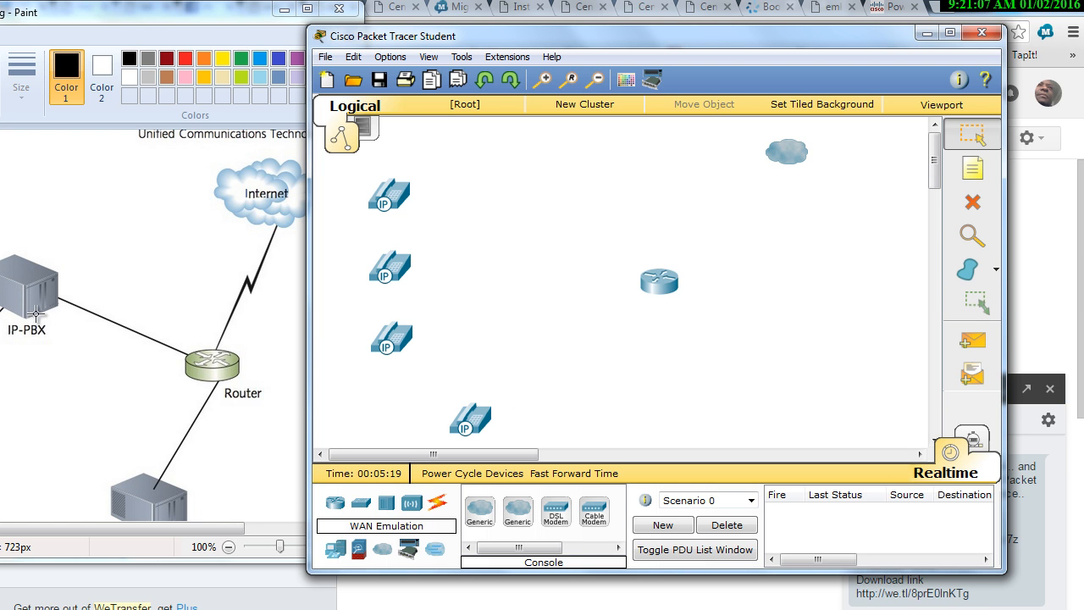
# Browse the security and end device categories for a device that can stand in for the IP-PBX
pyautogui.click(359, 554)
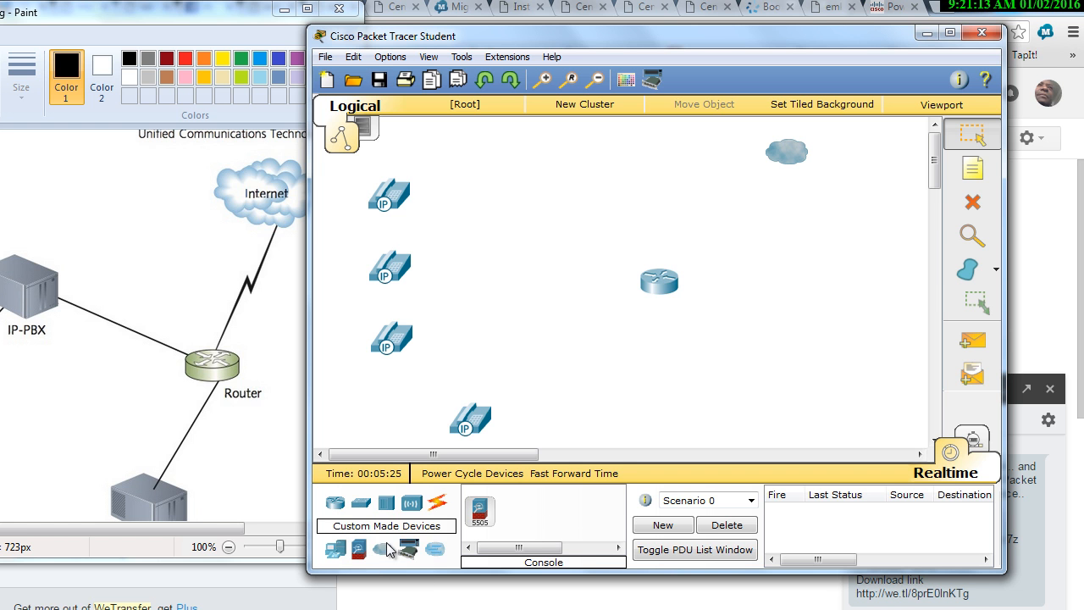
pyautogui.click(338, 553)
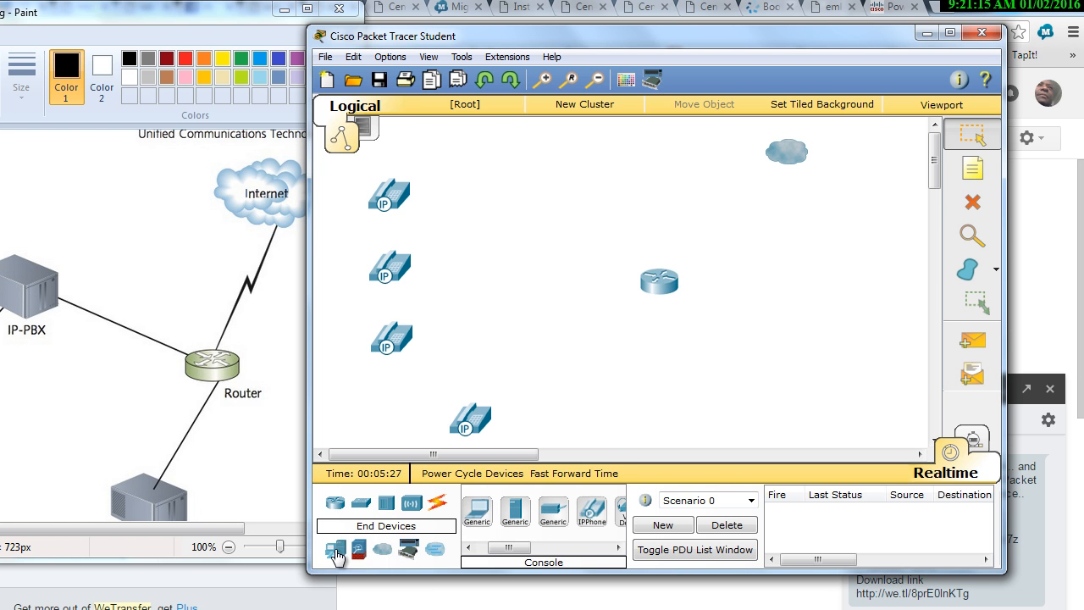
pyautogui.moveTo(508, 547)
pyautogui.mouseDown()
pyautogui.moveTo(595, 548)
pyautogui.moveTo(504, 548)
pyautogui.mouseUp()
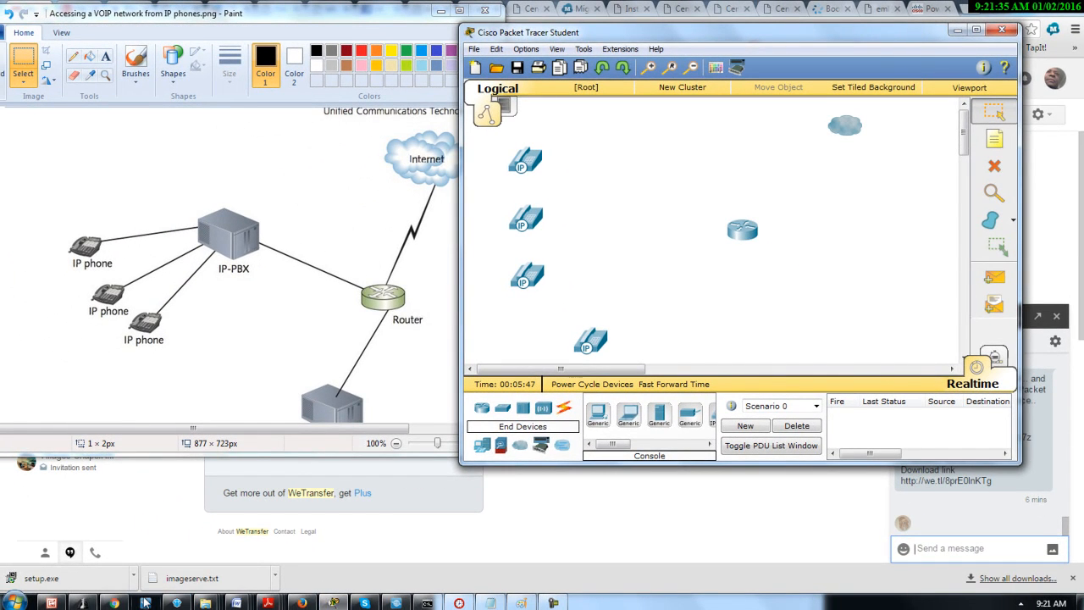
# Switch to the online textbook in Firefox and review the IP-PBX text on page 450 and the figure on page 451
pyautogui.click(114, 602)
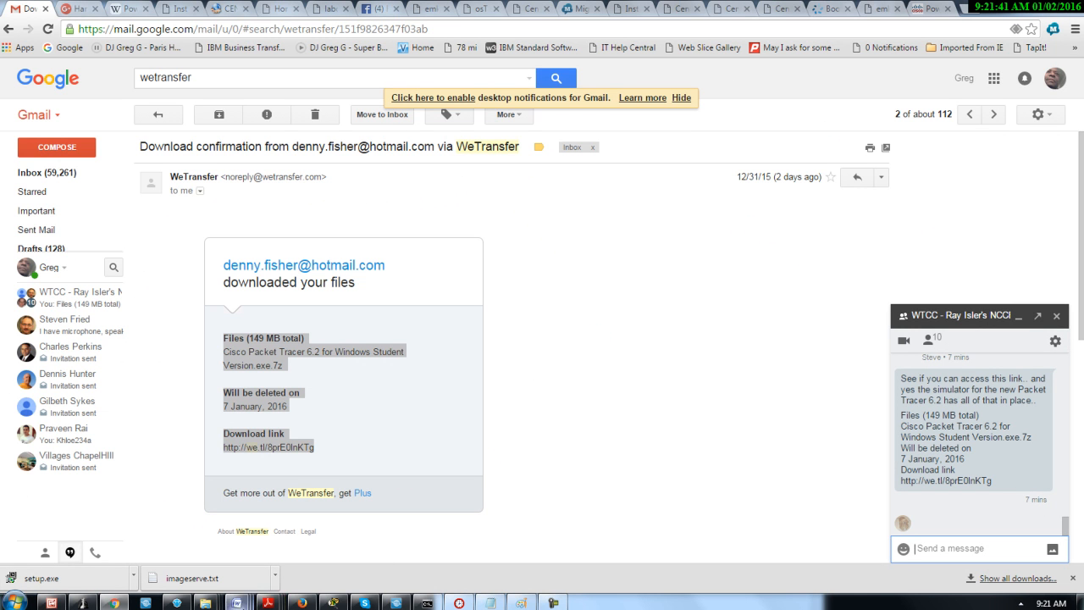
pyautogui.click(302, 602)
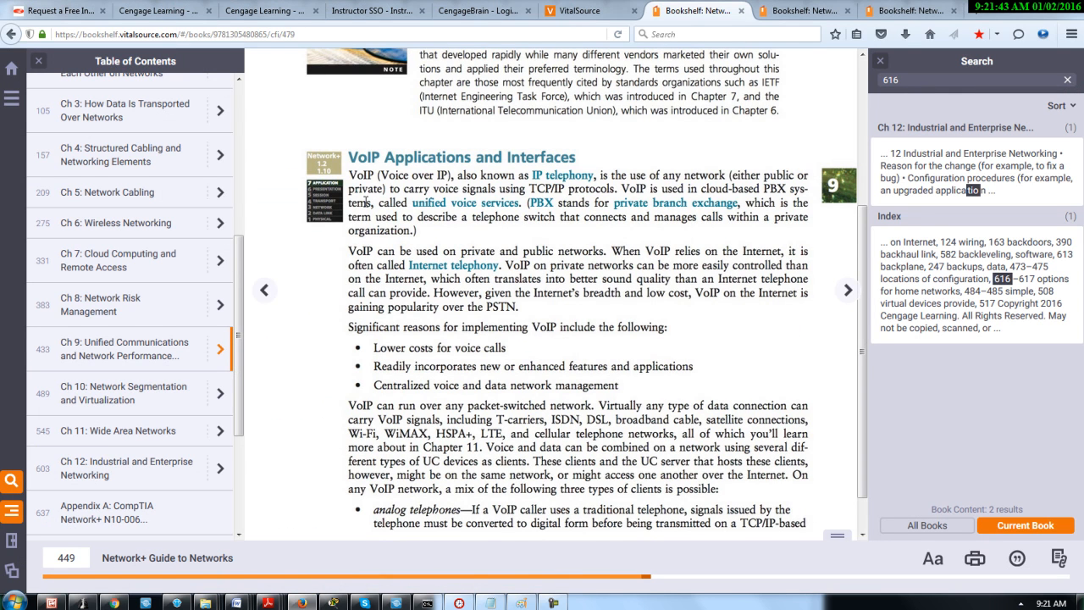
pyautogui.click(848, 291)
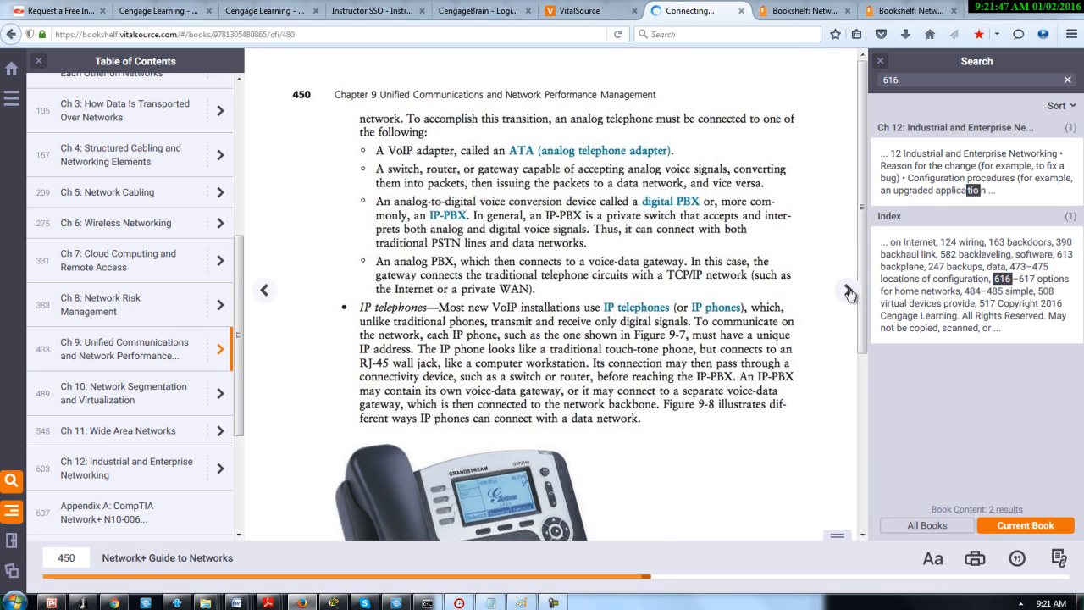
pyautogui.click(848, 291)
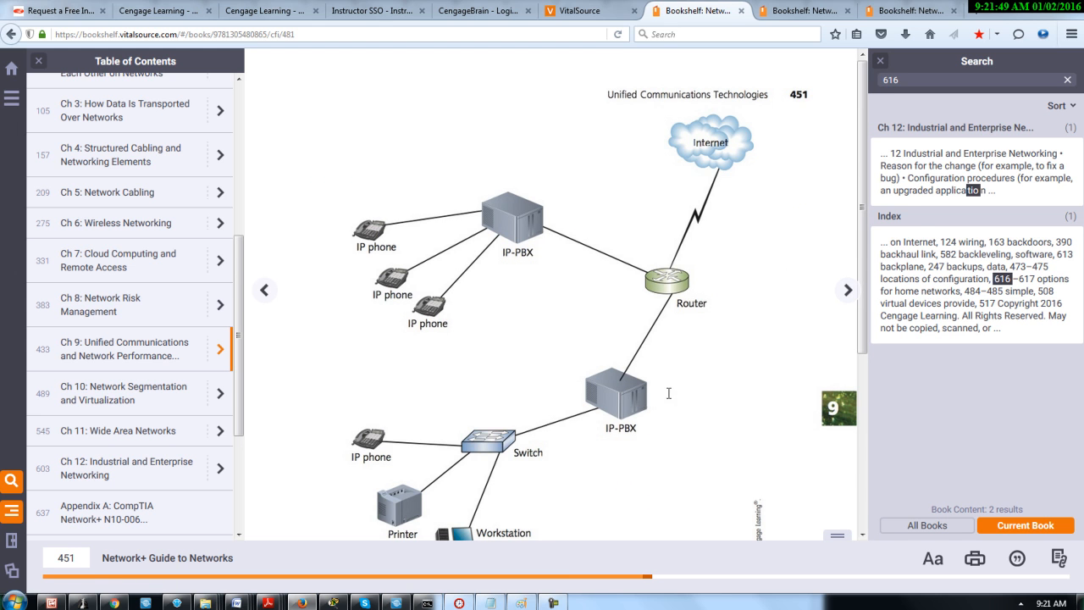
pyautogui.click(265, 291)
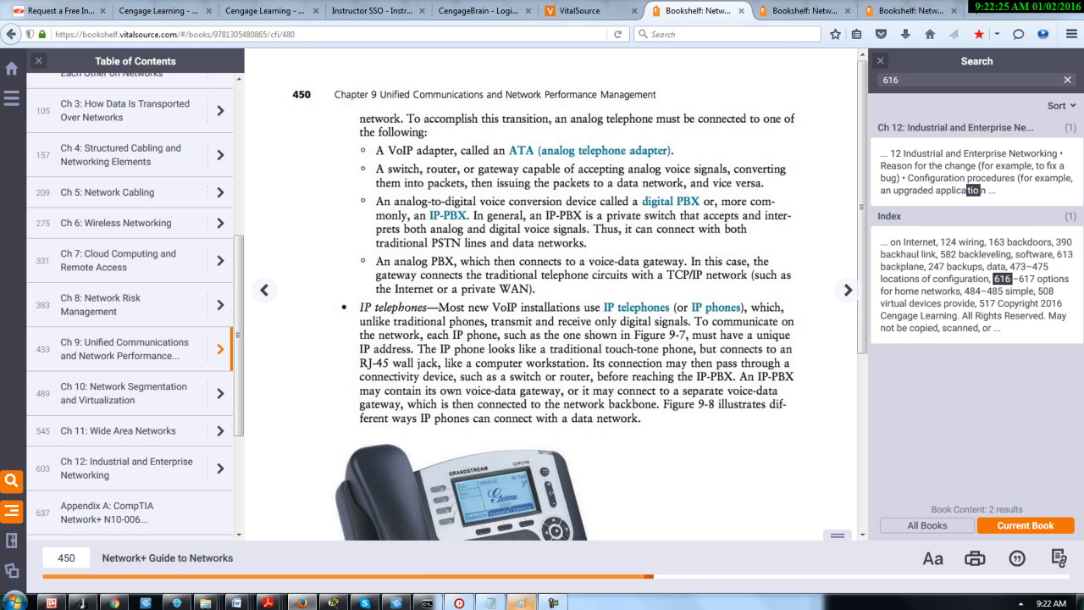
# Return to Packet Tracer and place a 3560-24PS multilayer switch about midway between the IP phone column and the router
pyautogui.click(335, 602)
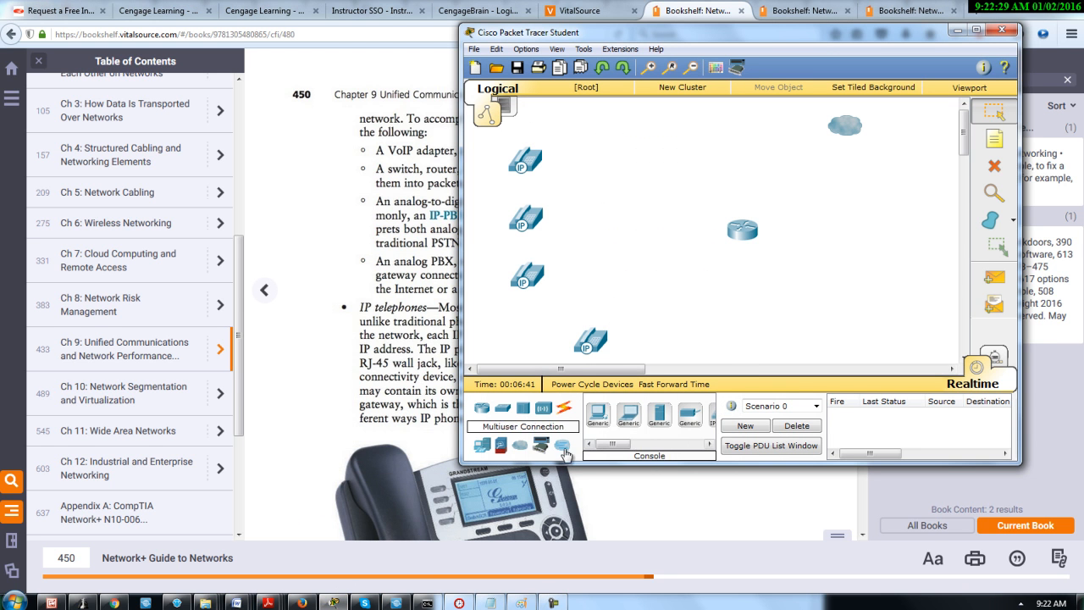
pyautogui.click(506, 412)
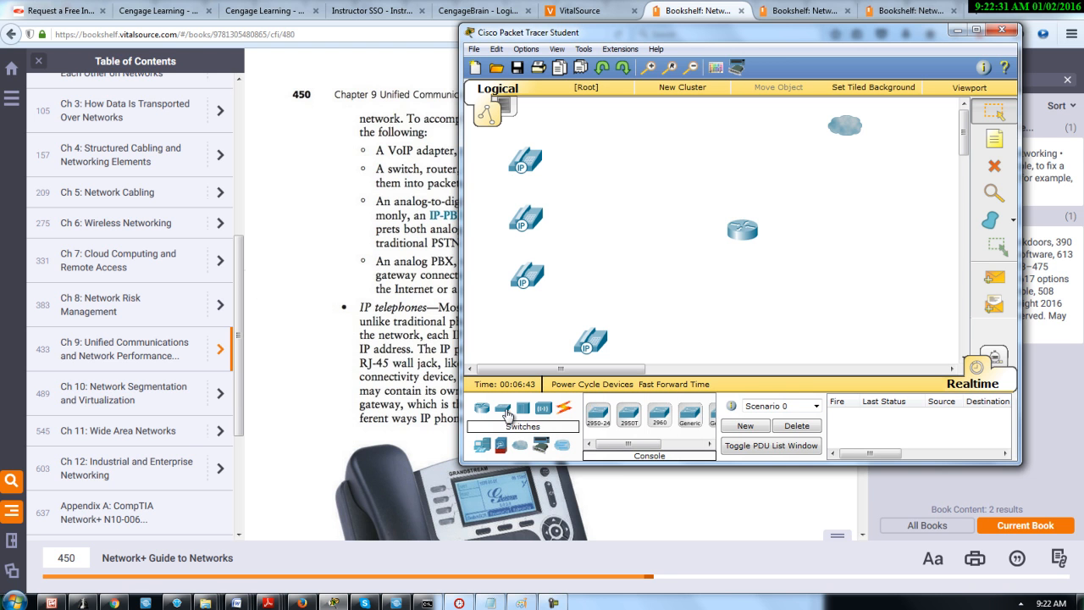
pyautogui.moveTo(636, 448); pyautogui.dragTo(687, 457)
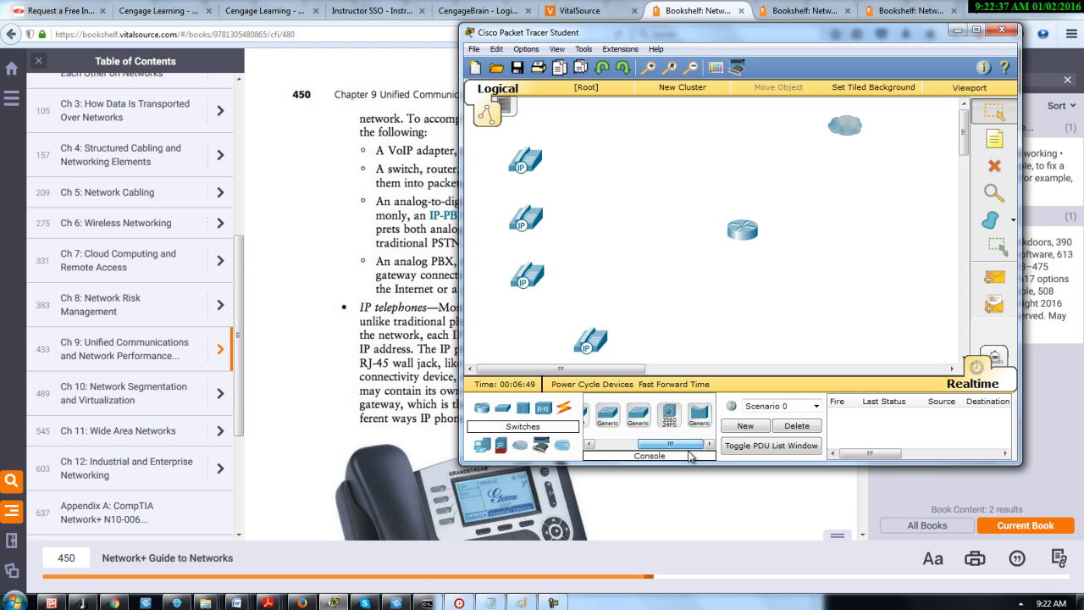
pyautogui.moveTo(690, 457); pyautogui.dragTo(691, 457)
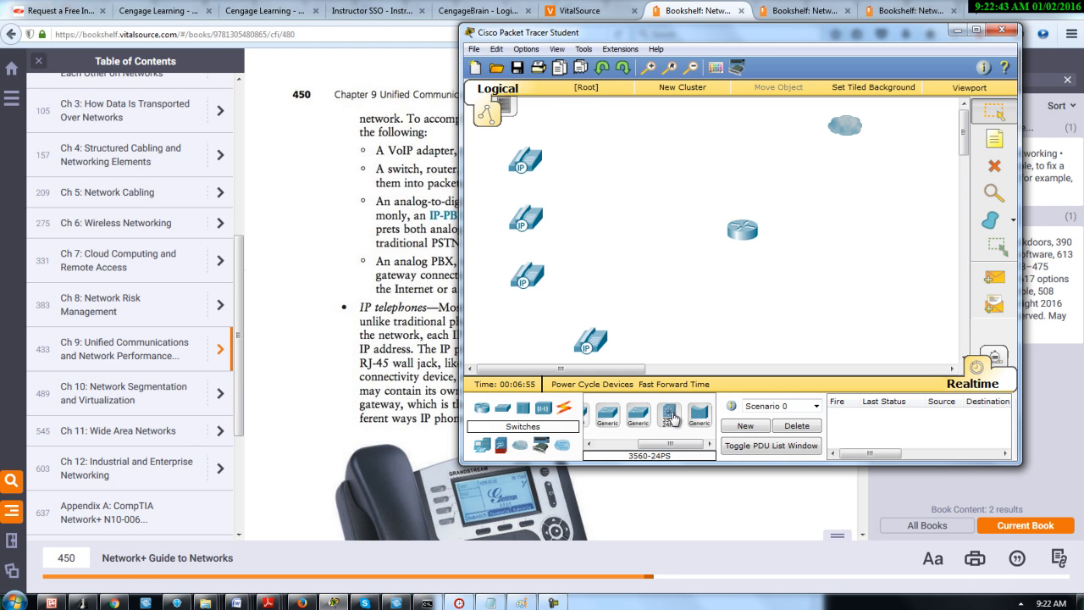
pyautogui.moveTo(673, 444); pyautogui.dragTo(659, 214)
pyautogui.click(669, 415)
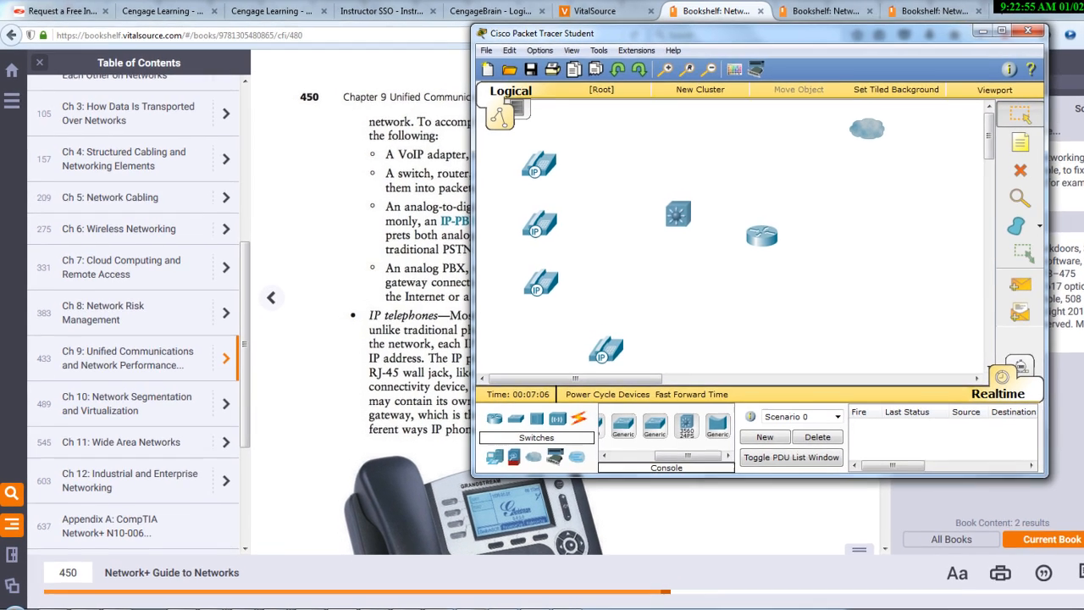
pyautogui.click(521, 603)
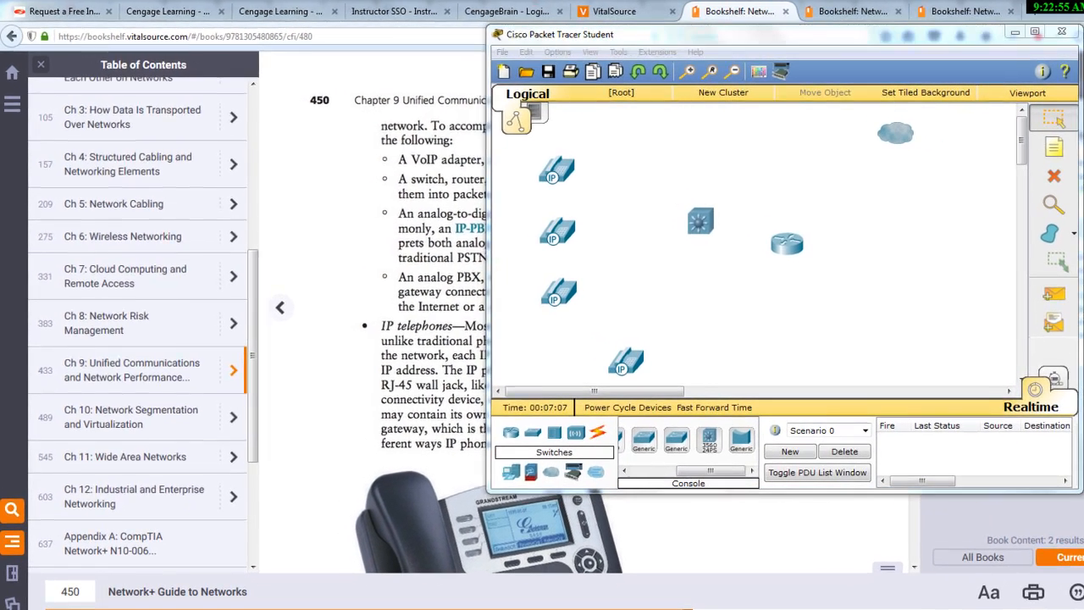
pyautogui.moveTo(690, 228)
pyautogui.mouseDown()
pyautogui.moveTo(626, 222)
pyautogui.moveTo(667, 223)
pyautogui.mouseUp()
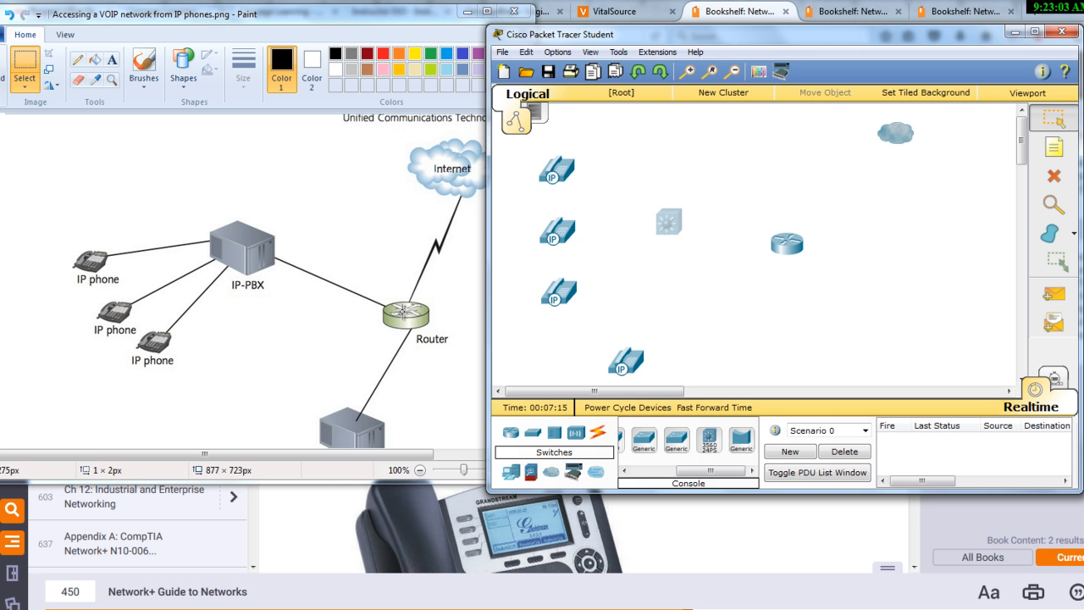
# Check the lower half of the reference diagram in Paint, and place a generic switch below the multilayer switch in Packet Tracer
pyautogui.click(420, 383)
pyautogui.moveTo(525, 292)
pyautogui.mouseDown()
pyautogui.moveTo(550, 385)
pyautogui.moveTo(590, 462)
pyautogui.mouseUp()
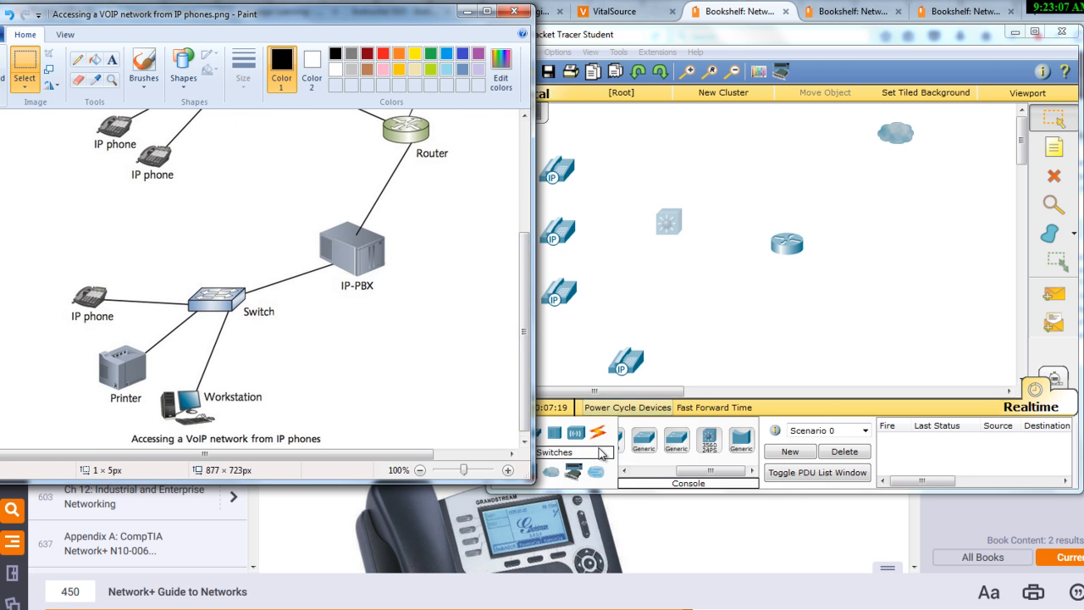
pyautogui.click(602, 453)
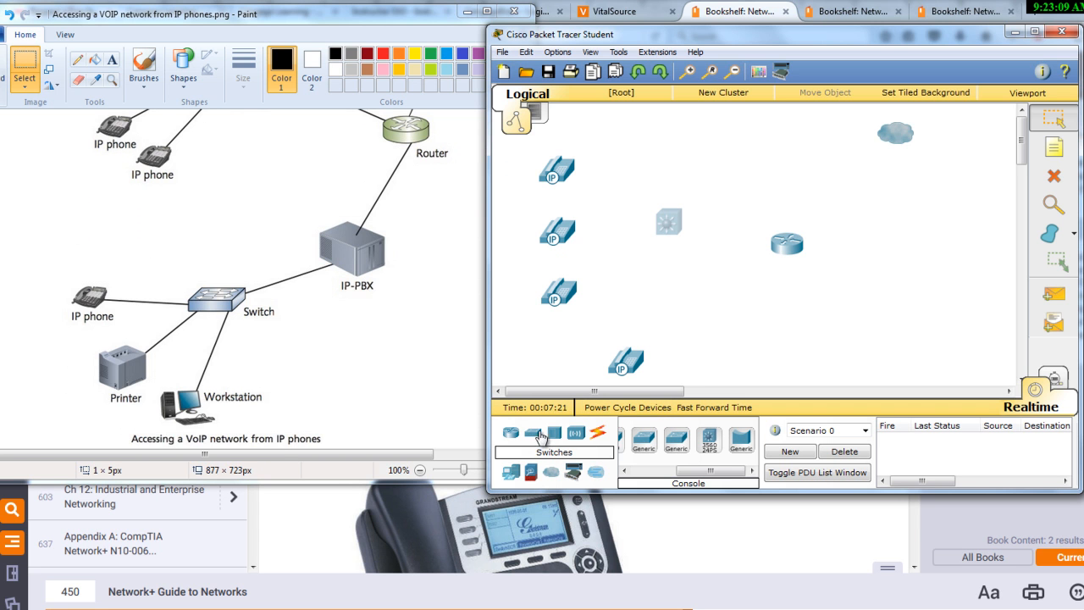
pyautogui.moveTo(683, 447); pyautogui.dragTo(690, 288)
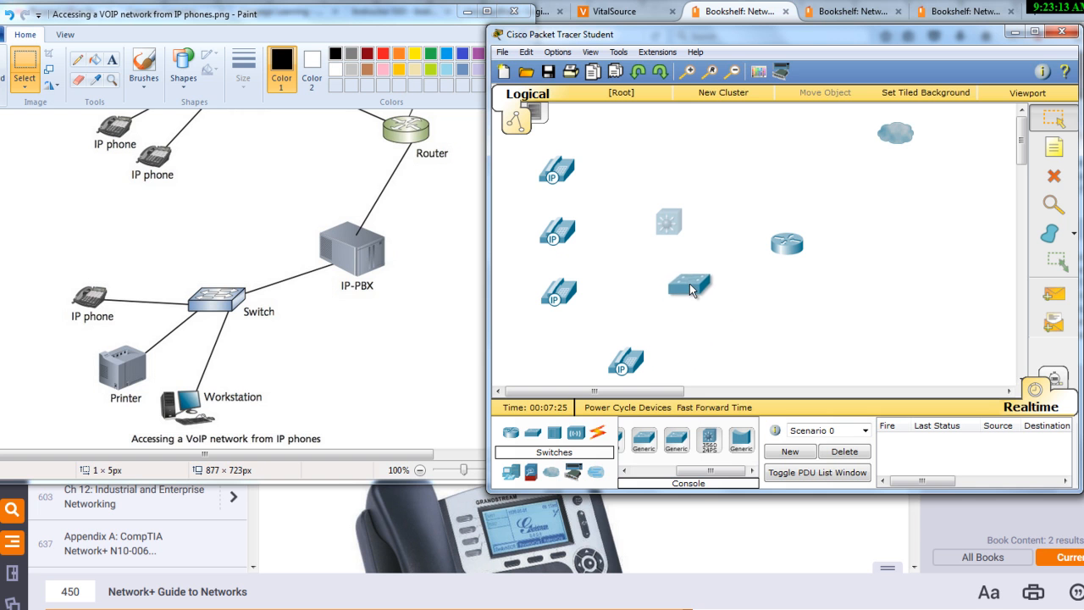
# Place a generic PC below and to the right of the router as the workstation
pyautogui.click(512, 474)
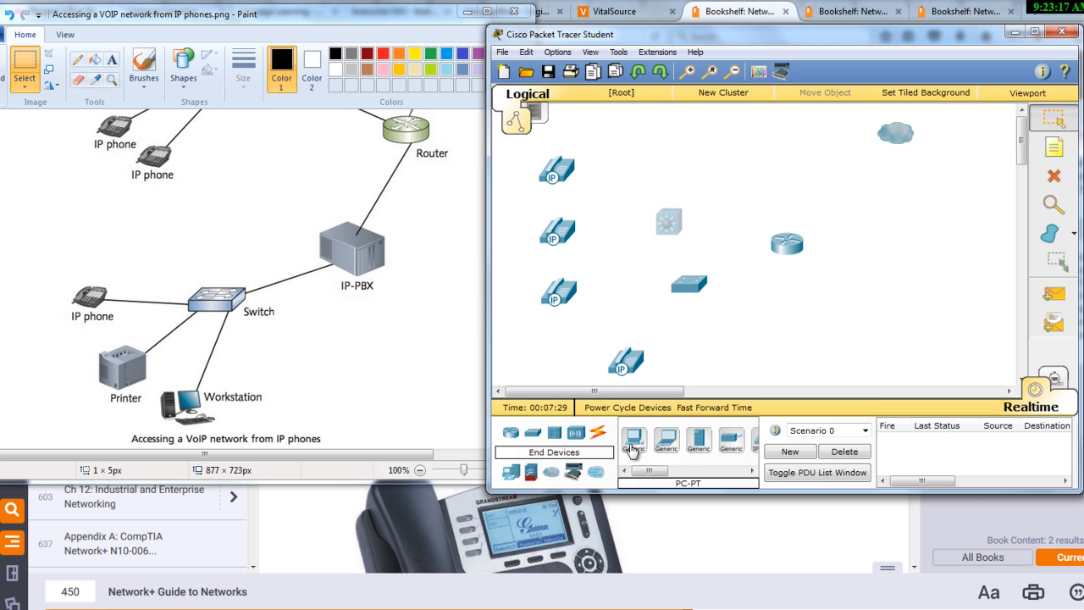
pyautogui.moveTo(634, 442); pyautogui.dragTo(908, 351)
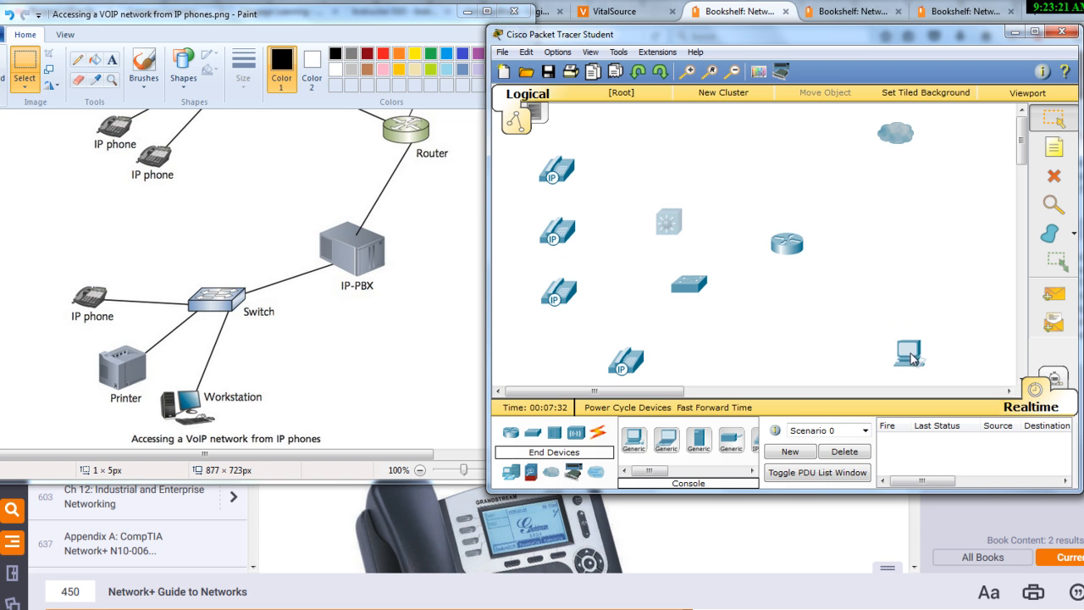
# Look through the end device, security, custom made, multiuser connection and hub categories for the diagram's remaining devices
pyautogui.moveTo(651, 470); pyautogui.dragTo(624, 483)
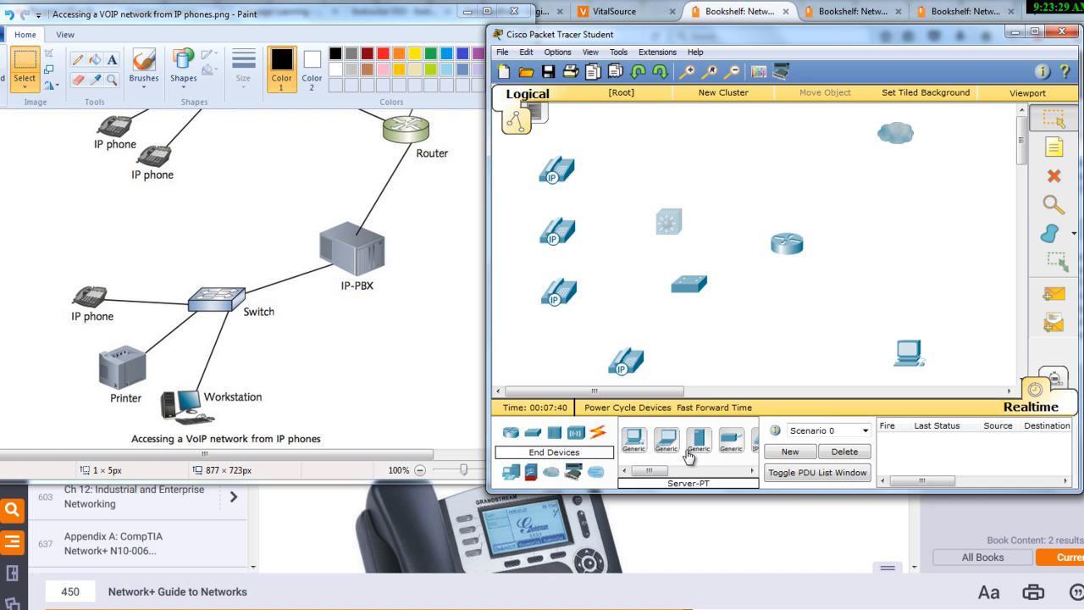
pyautogui.moveTo(649, 472); pyautogui.dragTo(684, 473)
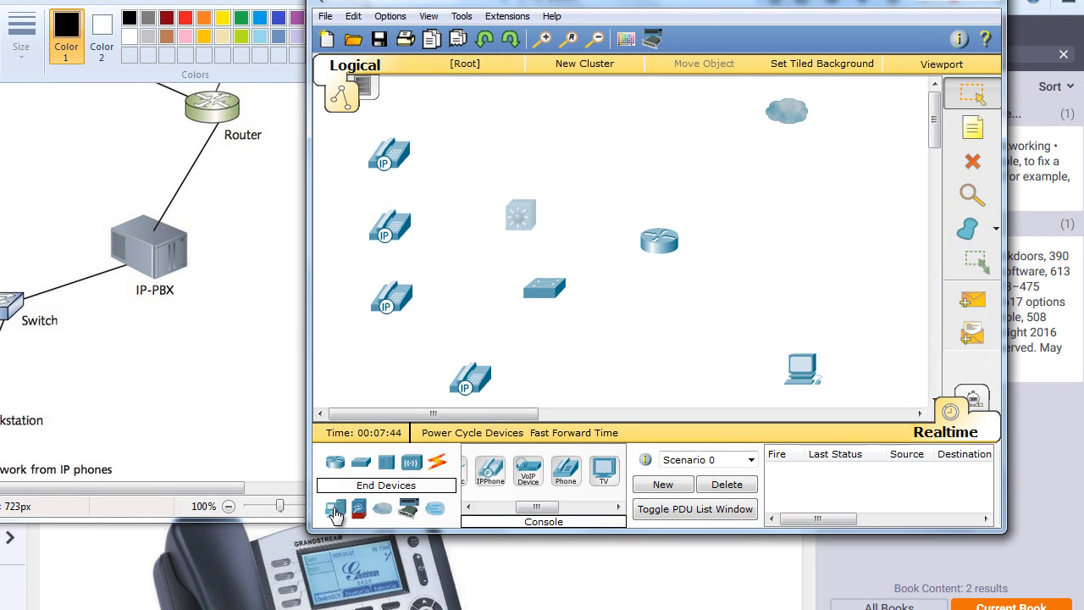
pyautogui.moveTo(538, 507); pyautogui.dragTo(469, 525)
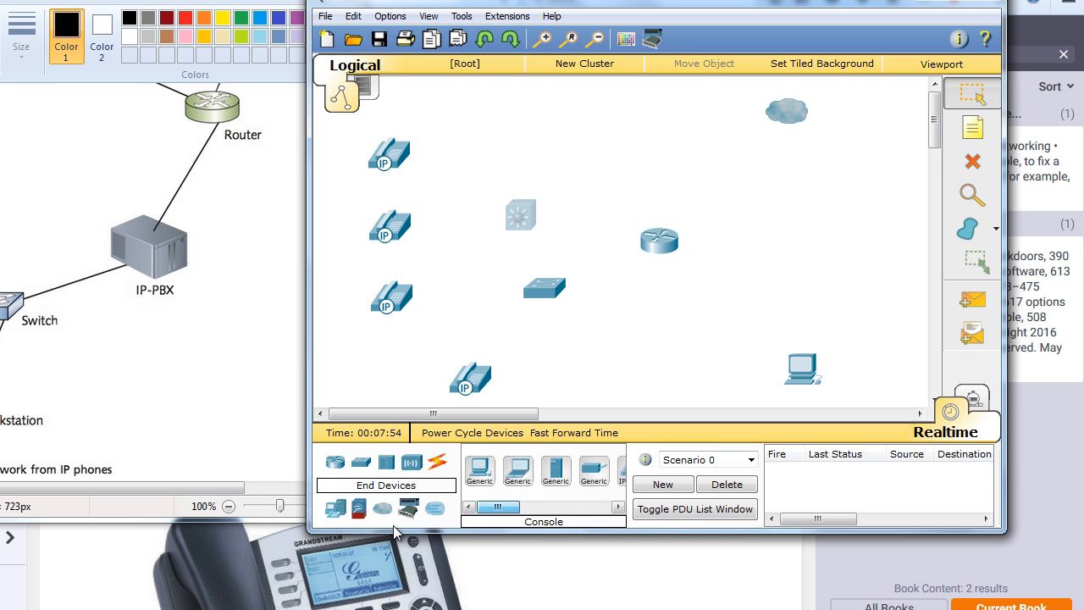
pyautogui.click(358, 511)
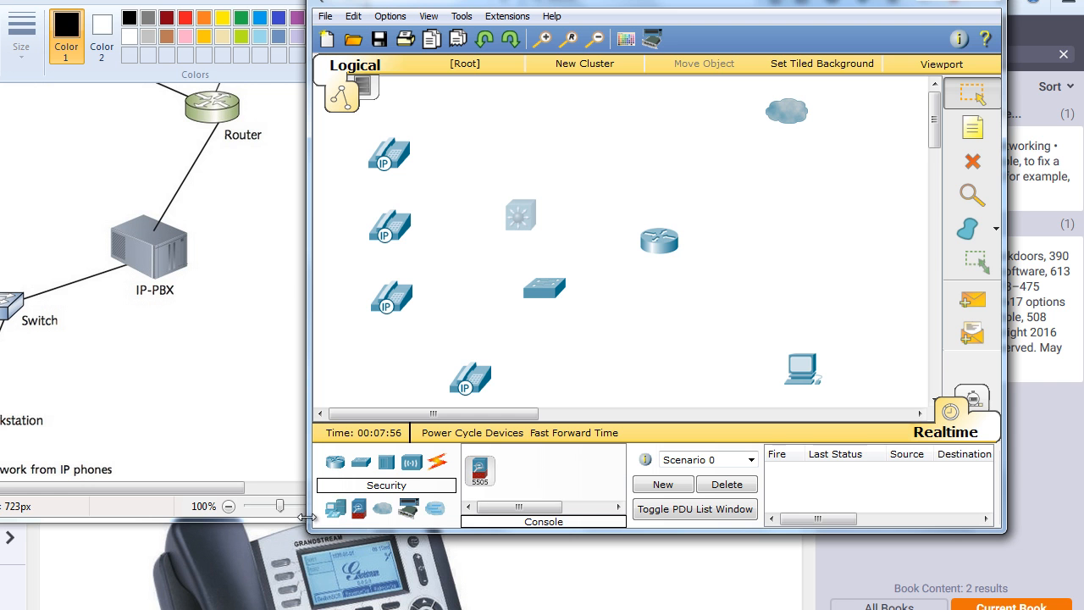
pyautogui.click(335, 510)
pyautogui.moveTo(507, 513); pyautogui.dragTo(605, 504)
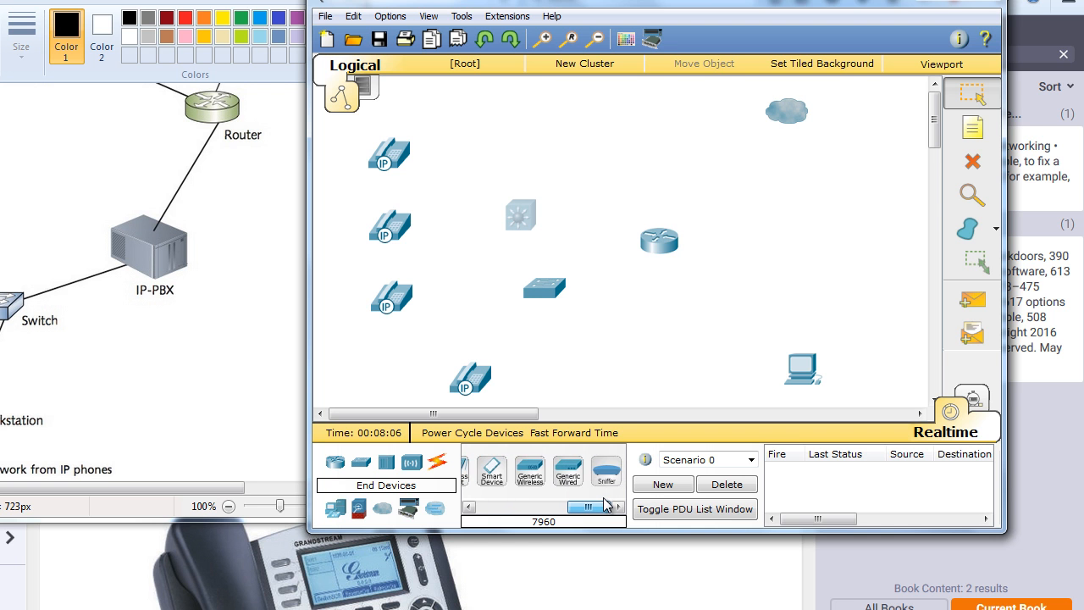
pyautogui.click(409, 511)
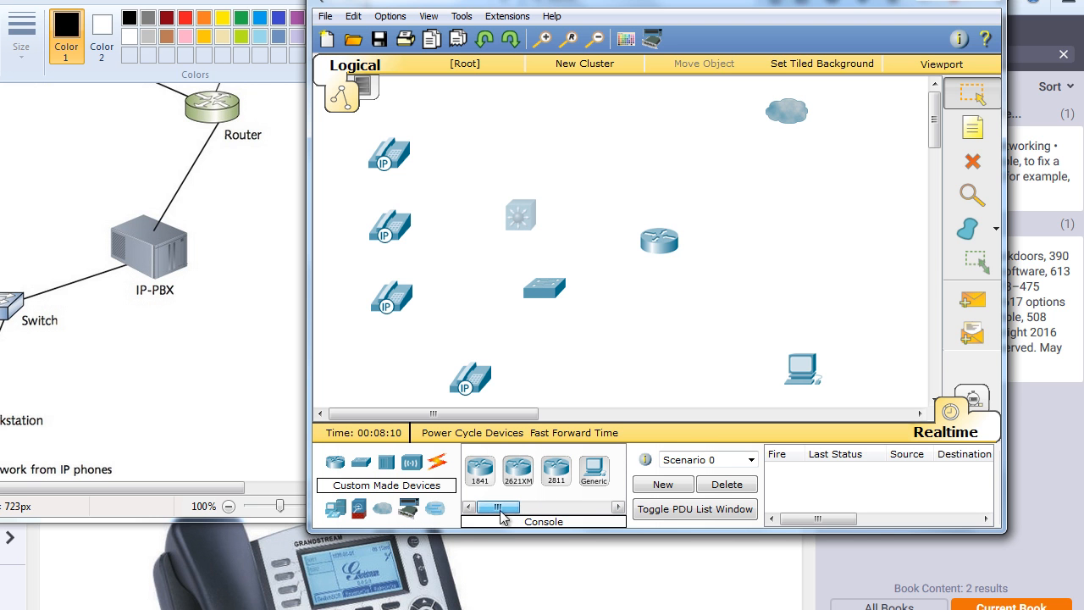
pyautogui.click(434, 509)
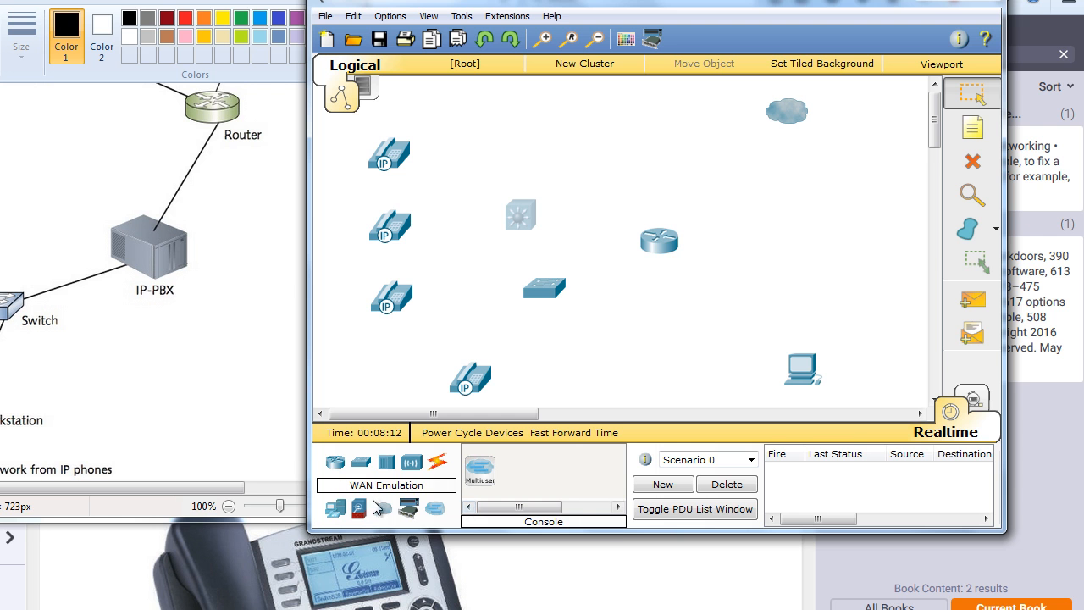
pyautogui.click(386, 461)
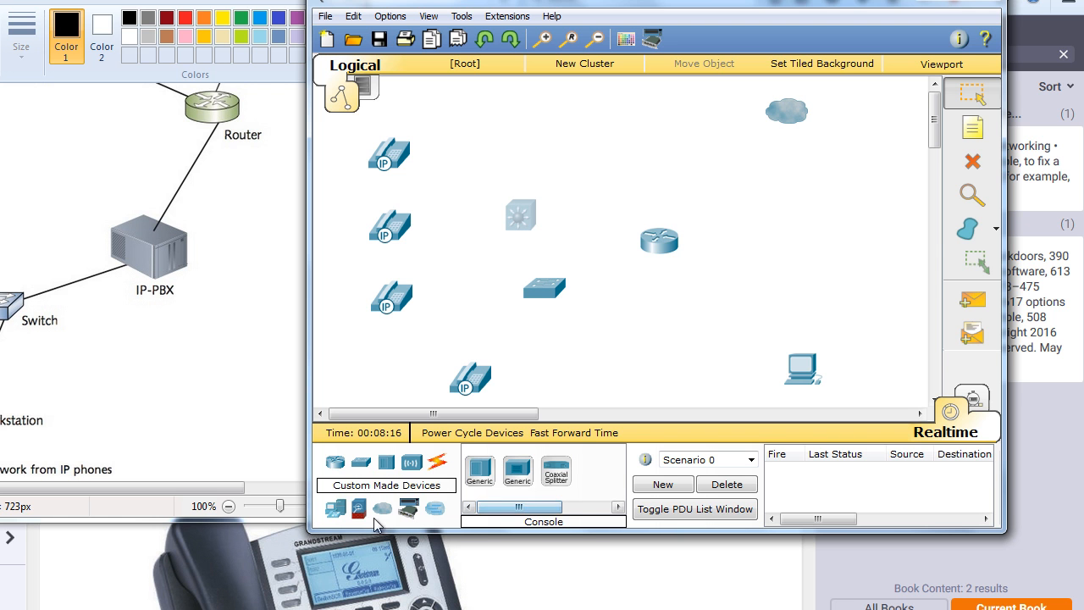
# Try to place a smart device between the router and the PC
pyautogui.click(338, 511)
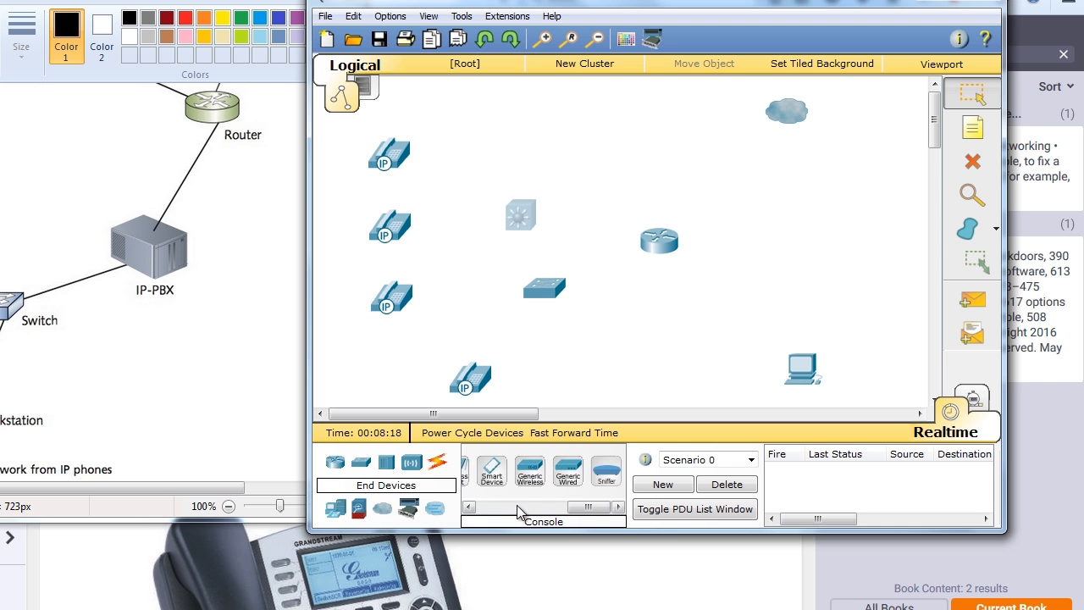
pyautogui.click(559, 506)
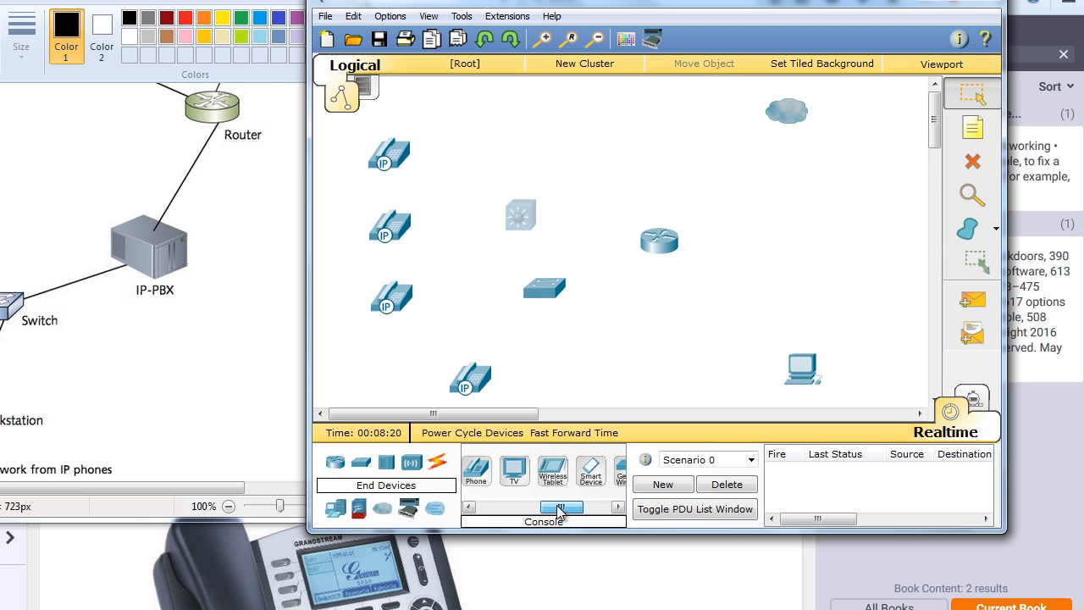
pyautogui.moveTo(558, 508)
pyautogui.mouseDown()
pyautogui.moveTo(499, 509)
pyautogui.moveTo(557, 509)
pyautogui.mouseUp()
pyautogui.moveTo(602, 468); pyautogui.dragTo(710, 324)
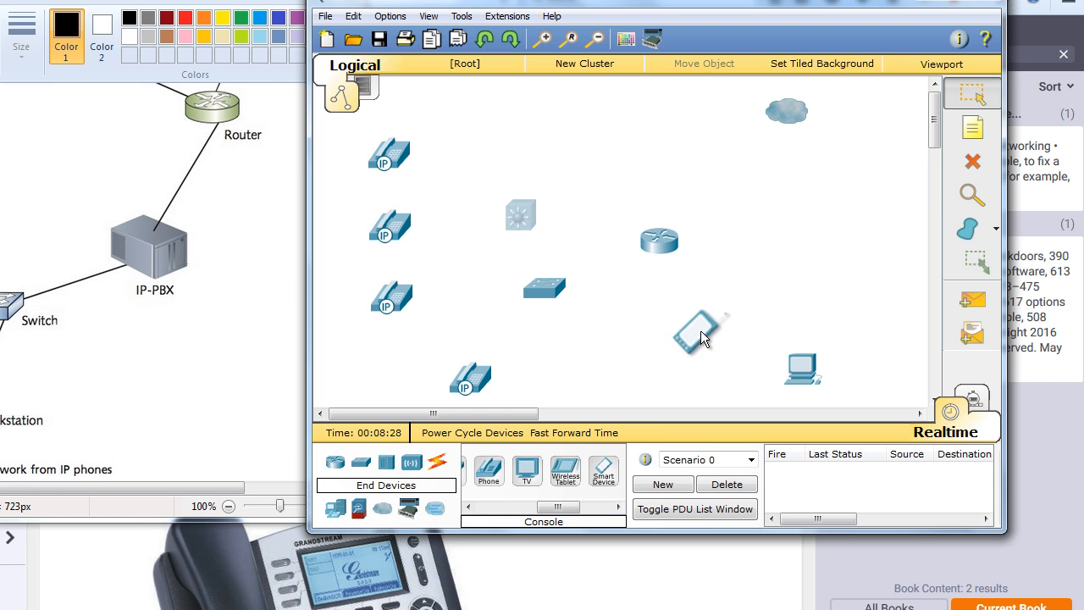
pyautogui.moveTo(554, 508); pyautogui.dragTo(484, 526)
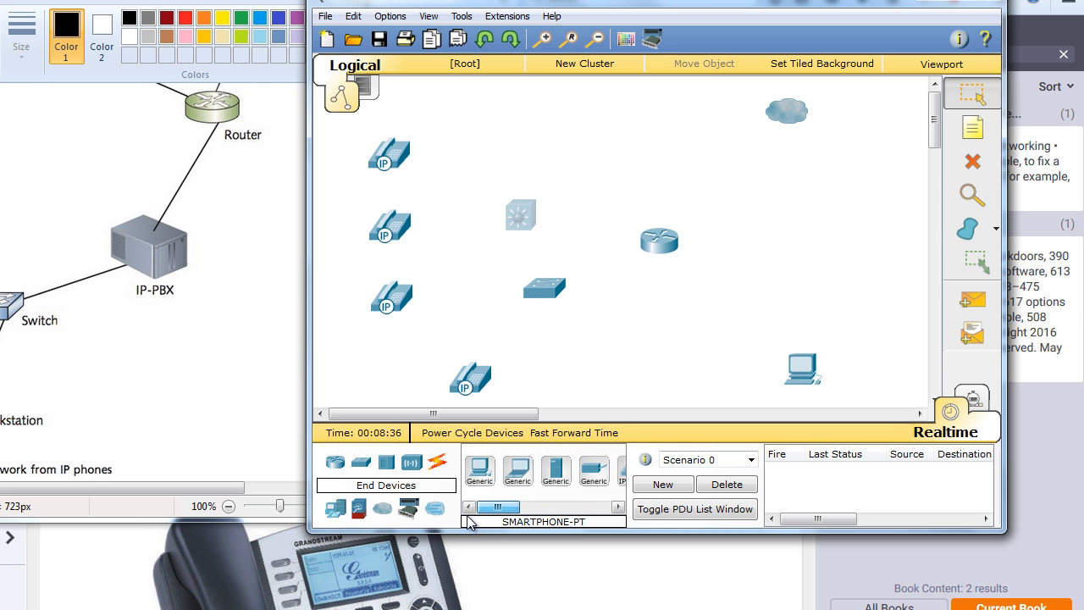
# Examine the remaining end devices and the security, WAN emulation, custom made, multiuser, hub, switch and router categories for suitable devices
pyautogui.moveTo(497, 508); pyautogui.dragTo(594, 509)
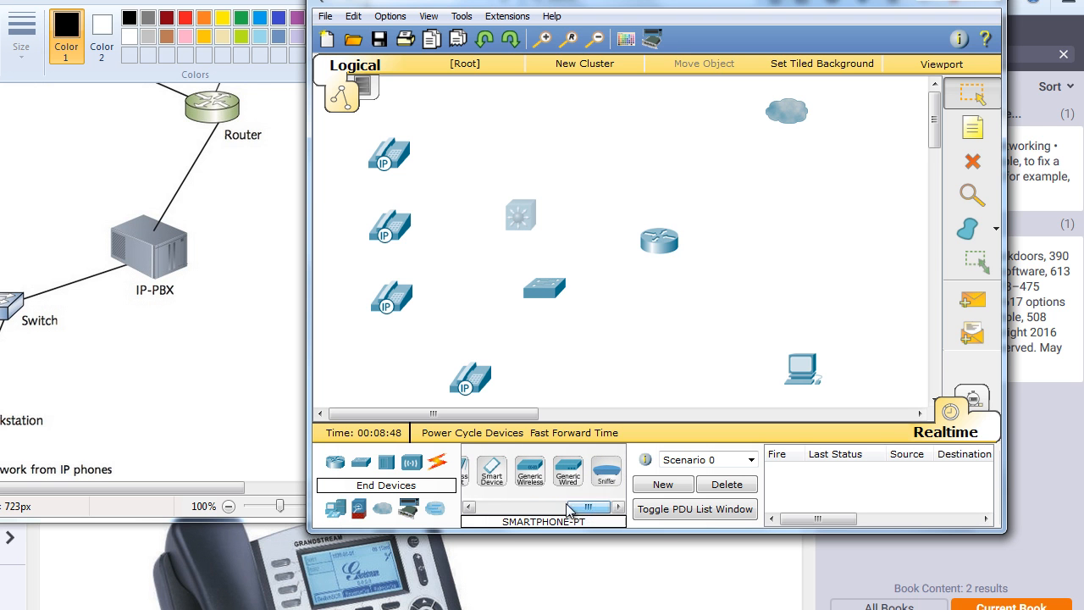
pyautogui.click(358, 509)
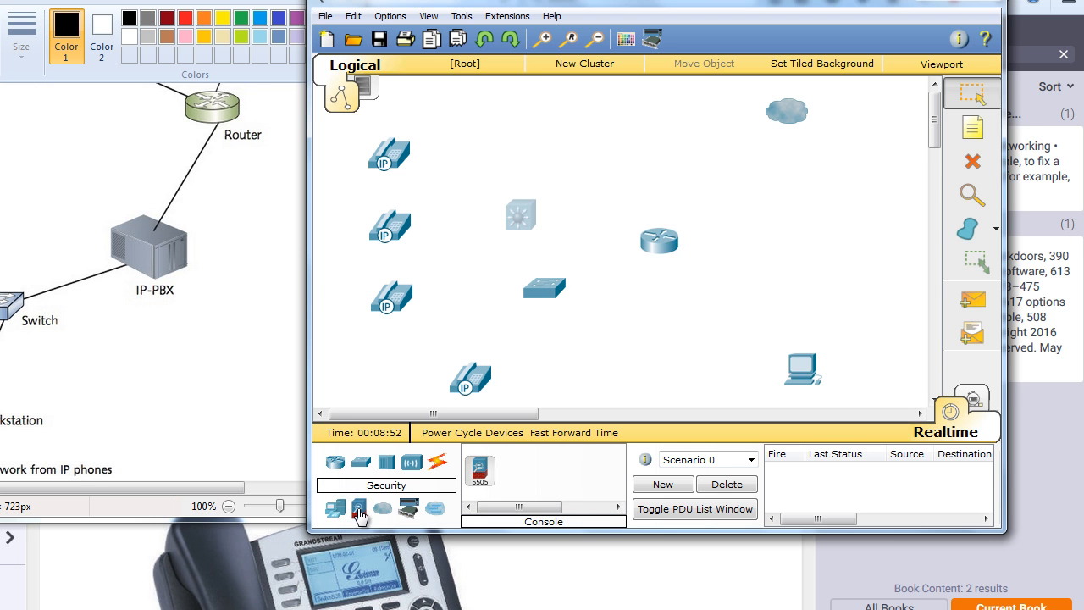
pyautogui.click(383, 509)
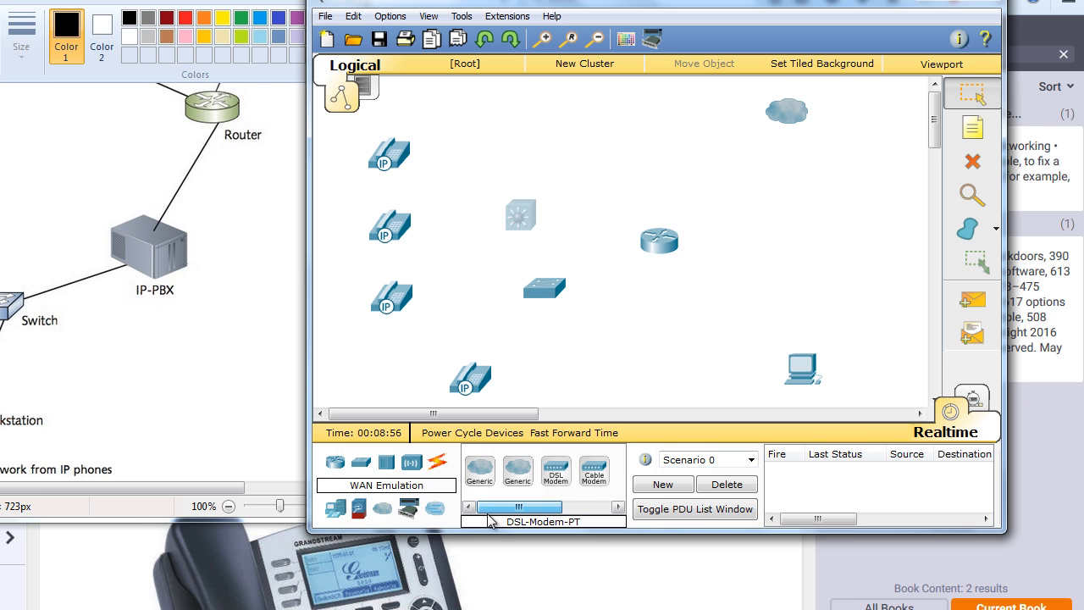
pyautogui.click(410, 508)
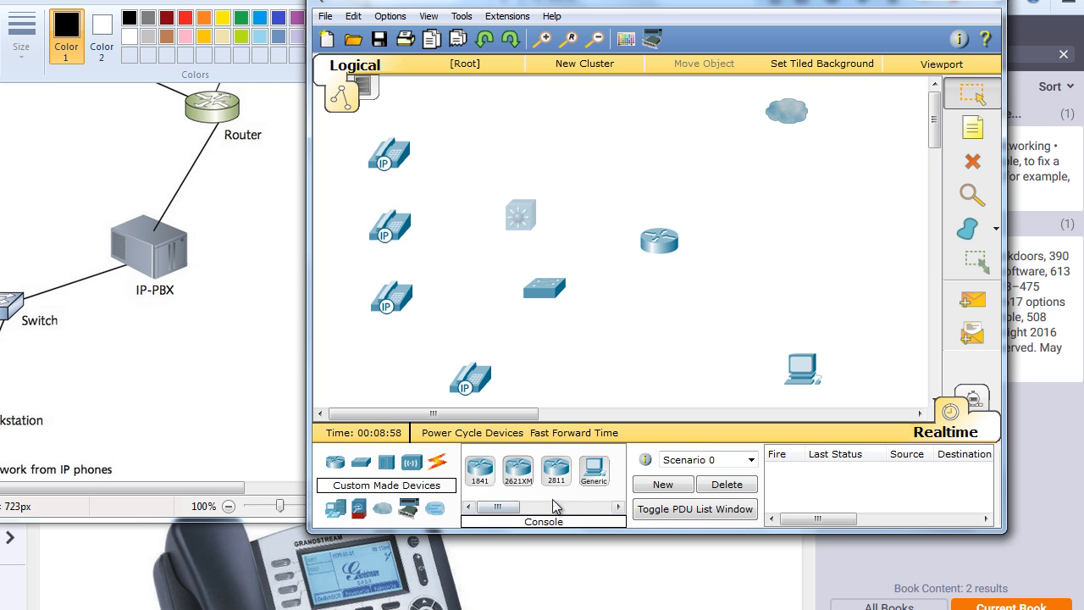
pyautogui.click(446, 512)
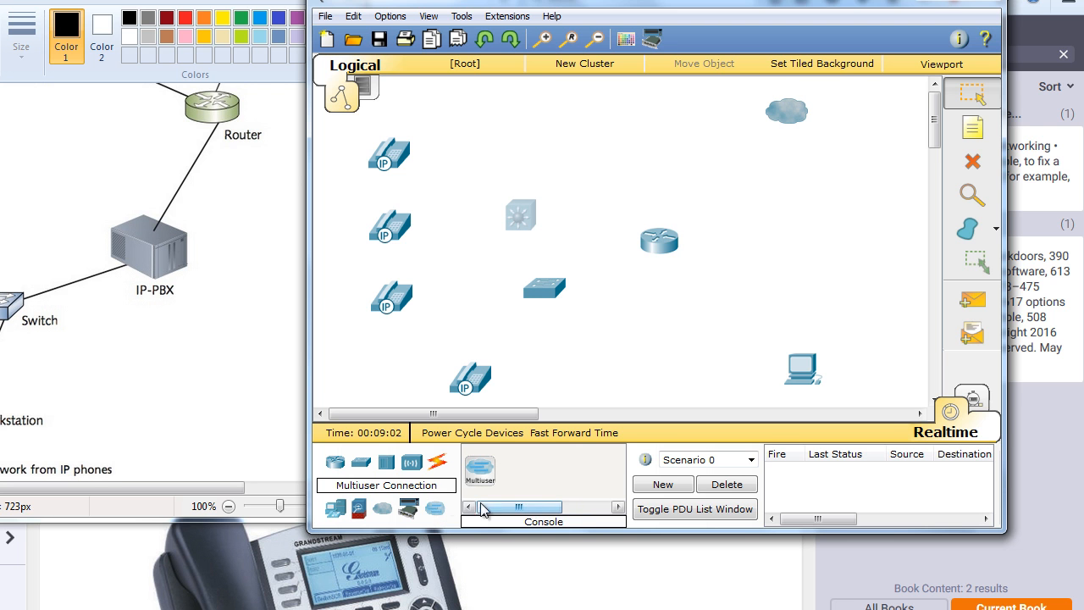
pyautogui.click(385, 466)
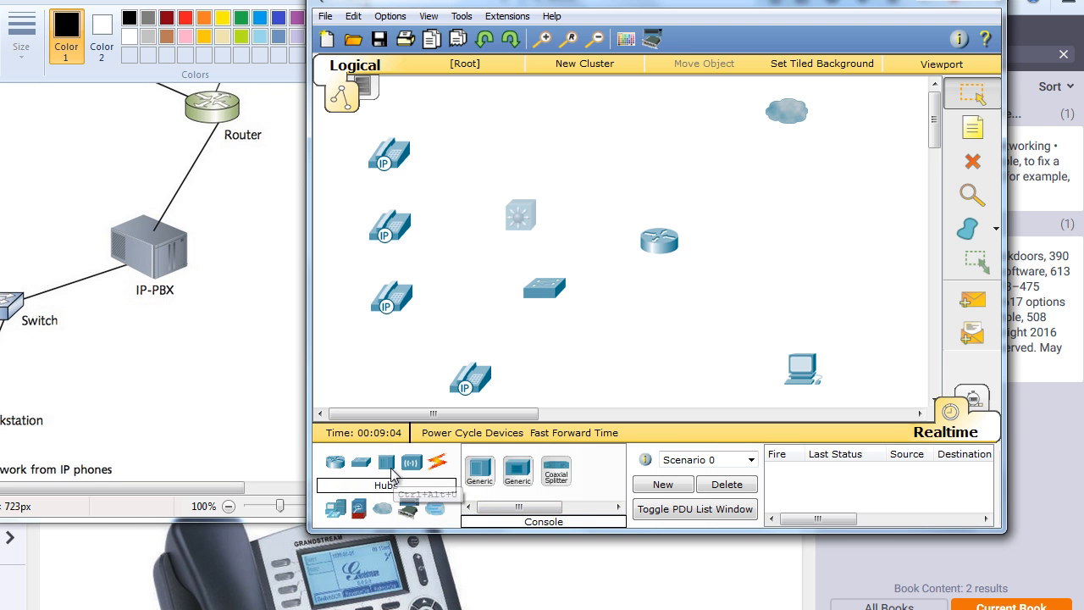
pyautogui.click(362, 465)
pyautogui.moveTo(571, 507)
pyautogui.mouseDown()
pyautogui.moveTo(495, 512)
pyautogui.moveTo(609, 502)
pyautogui.moveTo(572, 503)
pyautogui.mouseUp()
pyautogui.click(335, 462)
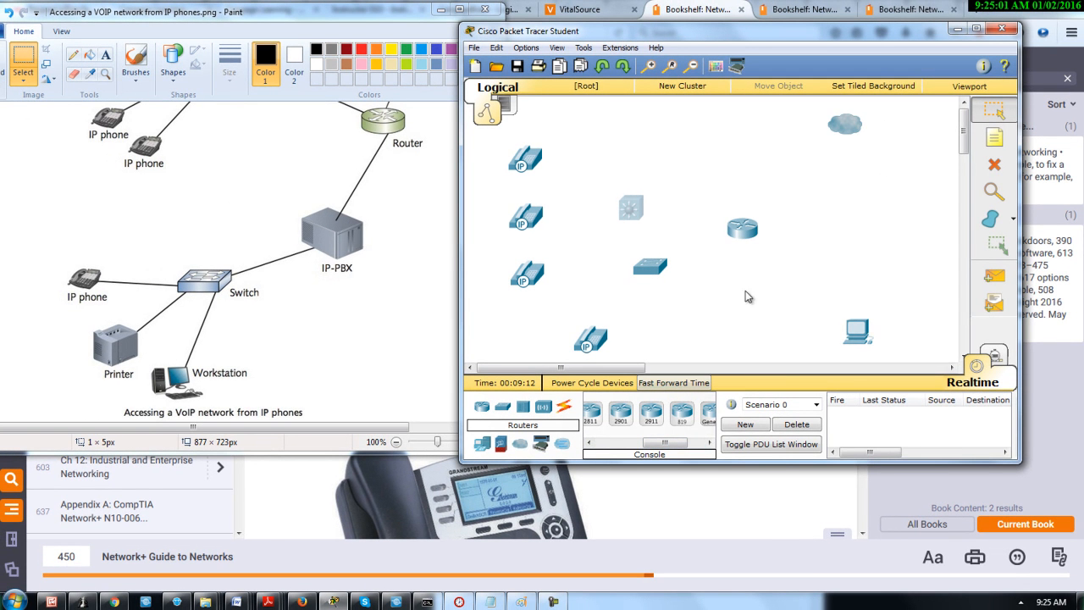
# Maximize the Packet Tracer window and place a generic server below and to the right of the PC
pyautogui.click(974, 30)
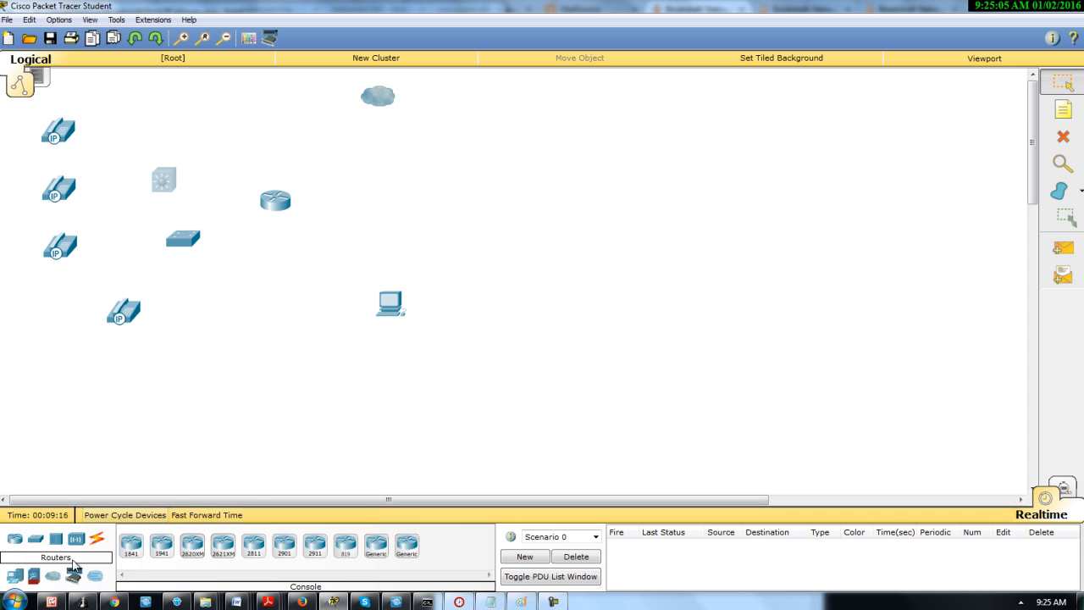
pyautogui.click(15, 576)
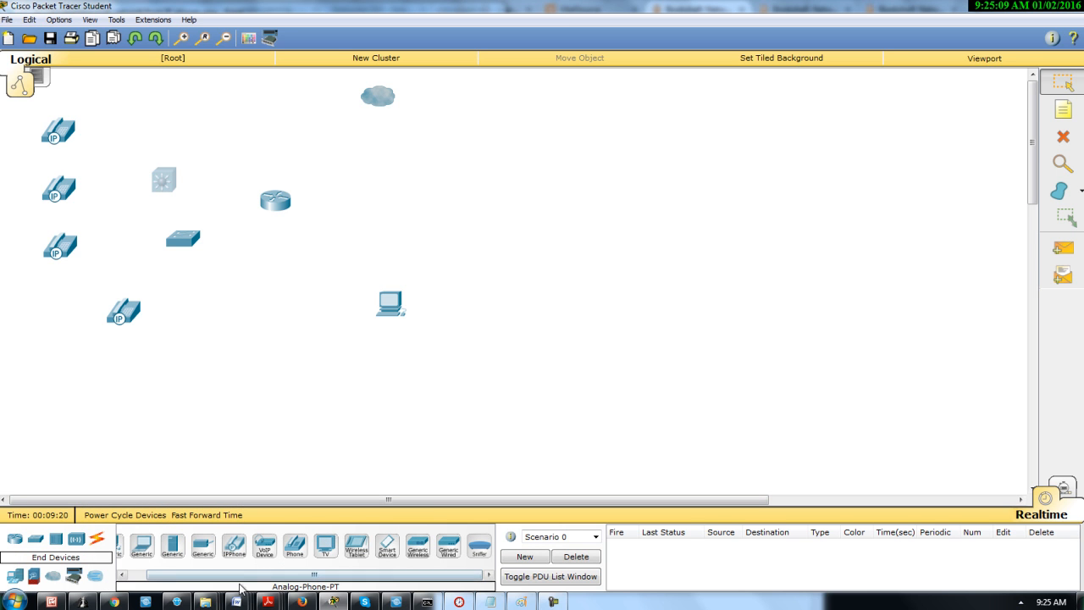
pyautogui.moveTo(175, 576); pyautogui.dragTo(144, 578)
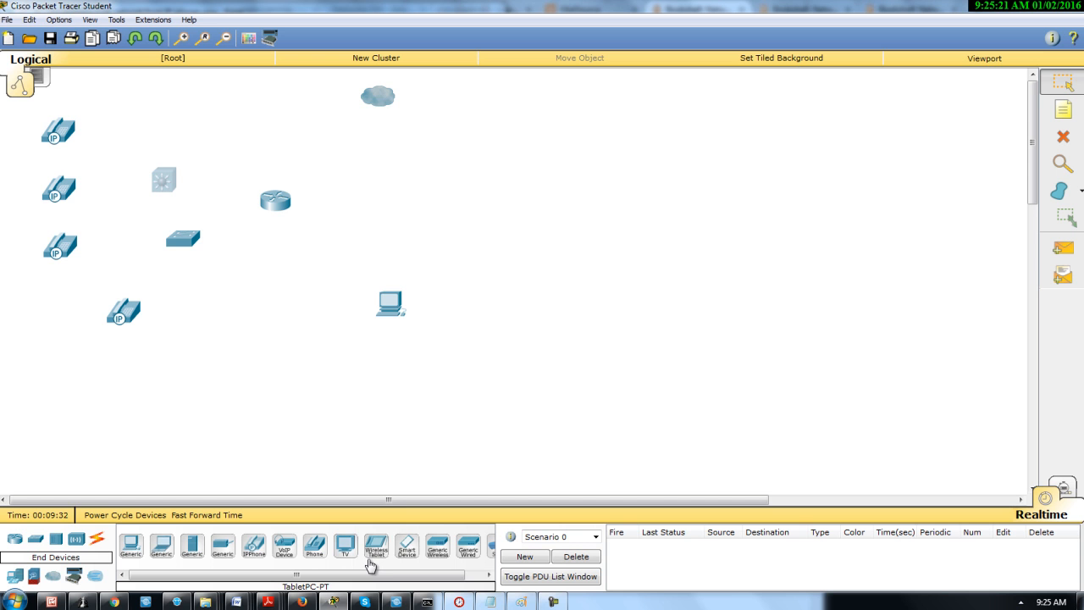
pyautogui.moveTo(431, 577); pyautogui.dragTo(347, 573)
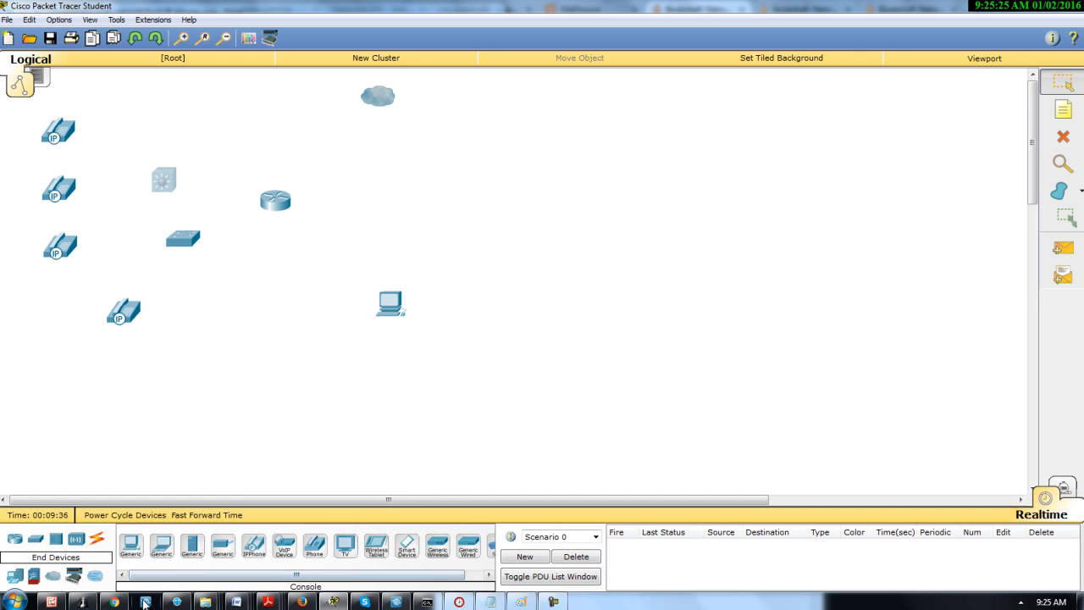
pyautogui.moveTo(192, 546); pyautogui.dragTo(473, 386)
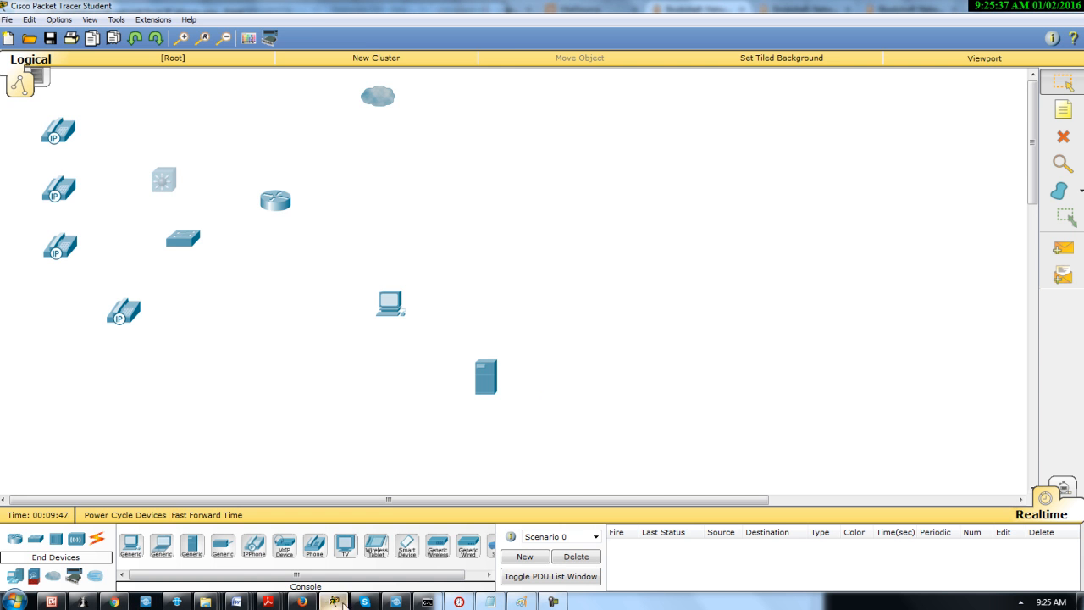
# Show the upper half of the Paint reference diagram beside the topology, and nudge the multilayer switch slightly upward
pyautogui.click(519, 601)
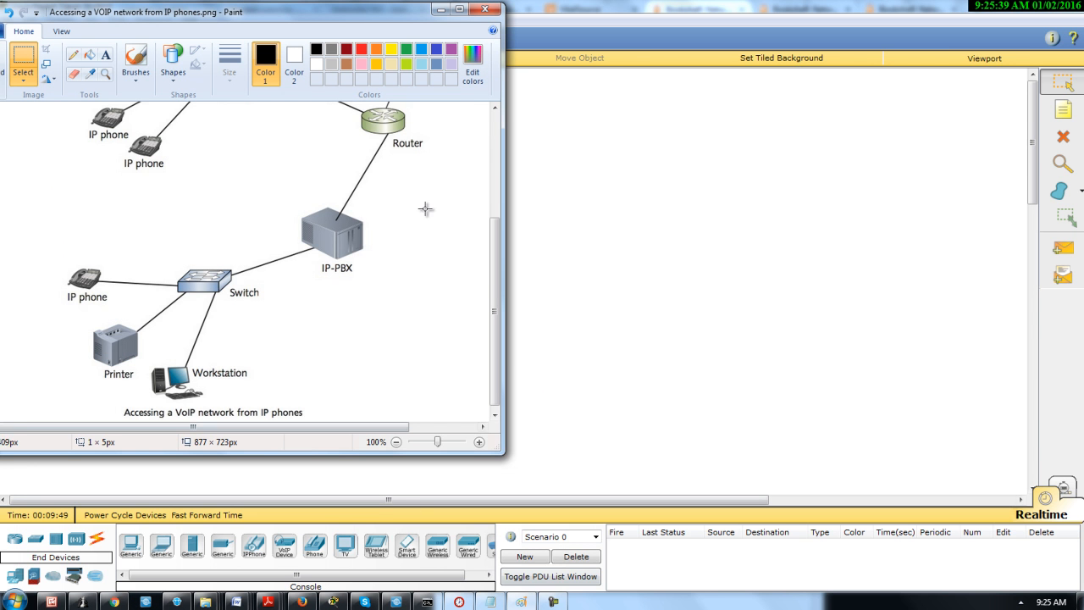
pyautogui.moveTo(392, 16)
pyautogui.mouseDown()
pyautogui.moveTo(1045, 50)
pyautogui.moveTo(996, 43)
pyautogui.moveTo(926, 62)
pyautogui.mouseUp()
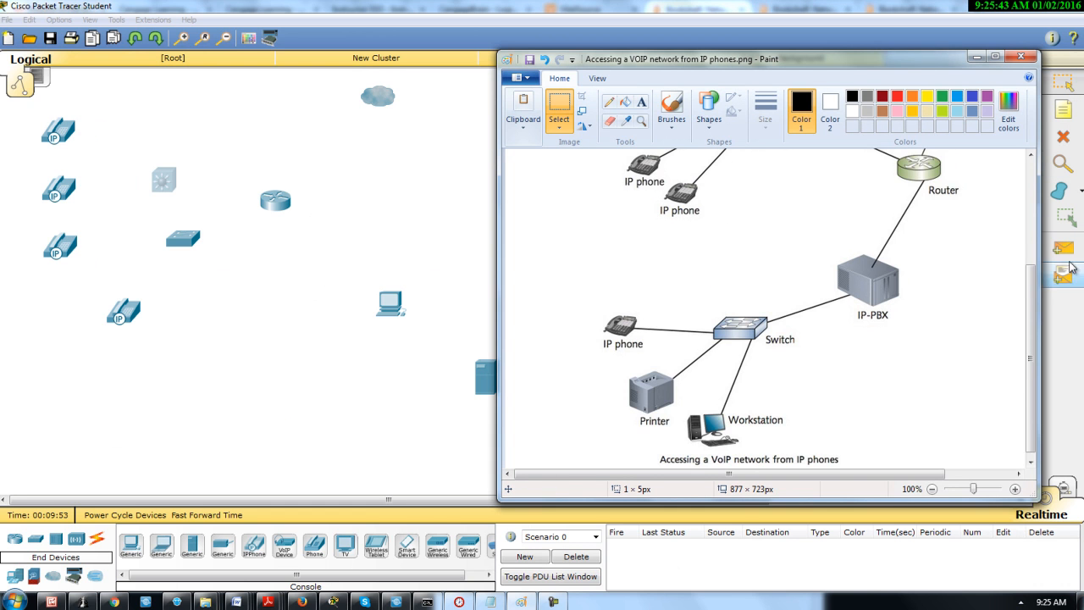
pyautogui.moveTo(1030, 302); pyautogui.dragTo(1021, 165)
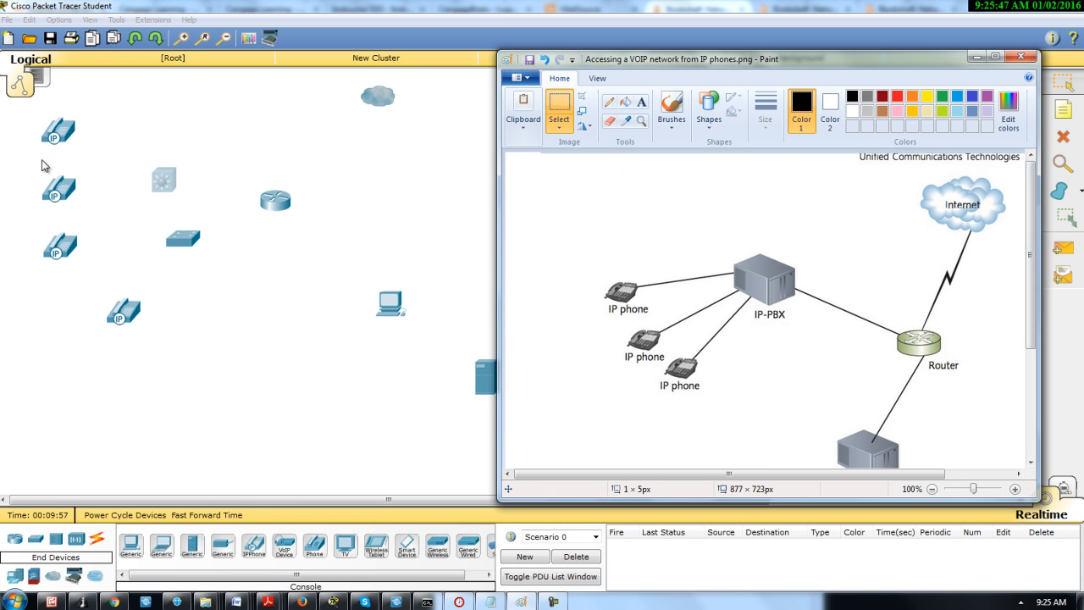
pyautogui.click(167, 176)
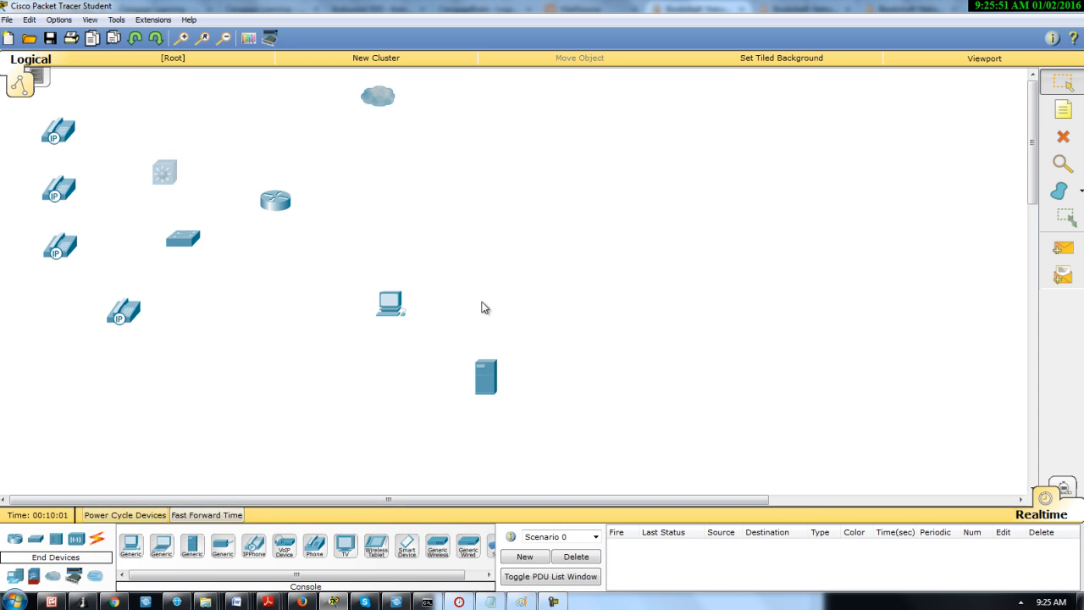
# Restore the Packet Tracer window to its smaller size and arrange it side by side with the Paint reference diagram
pyautogui.click(1042, 7)
pyautogui.moveTo(783, 34)
pyautogui.mouseDown()
pyautogui.moveTo(597, 59)
pyautogui.moveTo(347, 67)
pyautogui.moveTo(311, 26)
pyautogui.mouseUp()
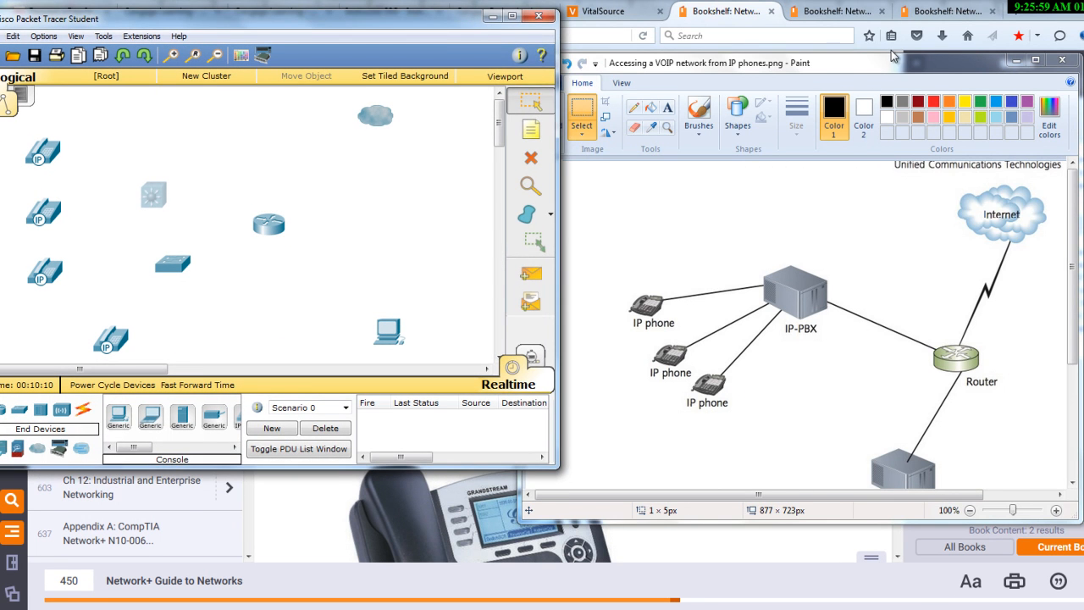
pyautogui.moveTo(874, 68)
pyautogui.mouseDown()
pyautogui.moveTo(952, 18)
pyautogui.moveTo(934, 19)
pyautogui.mouseUp()
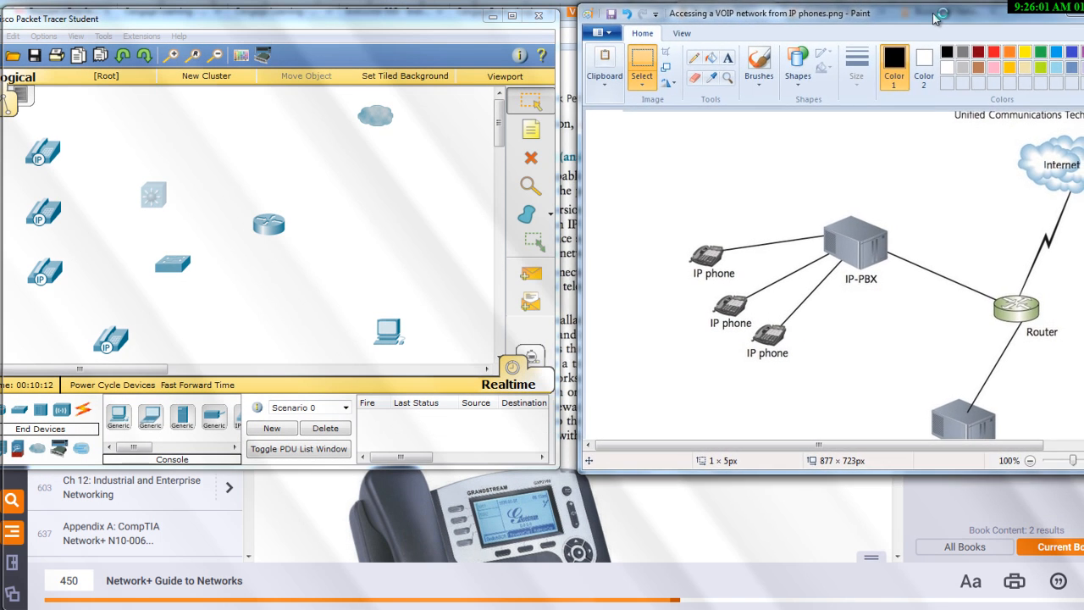
pyautogui.doubleClick(934, 18)
pyautogui.click(1082, 6)
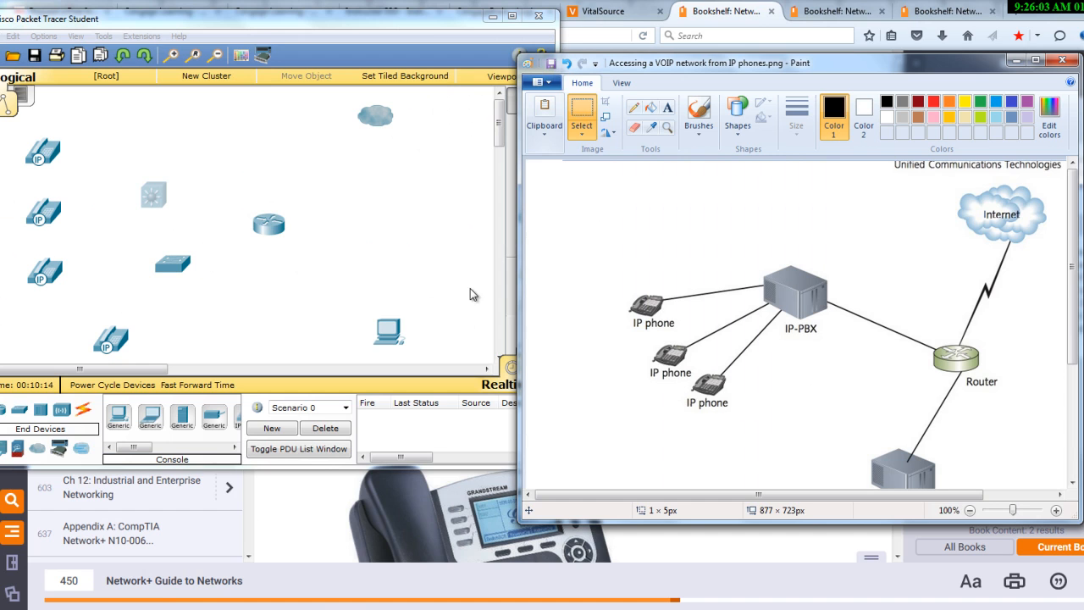
# Try to connect the cloud to the router with an automatically chosen cable
pyautogui.click(83, 412)
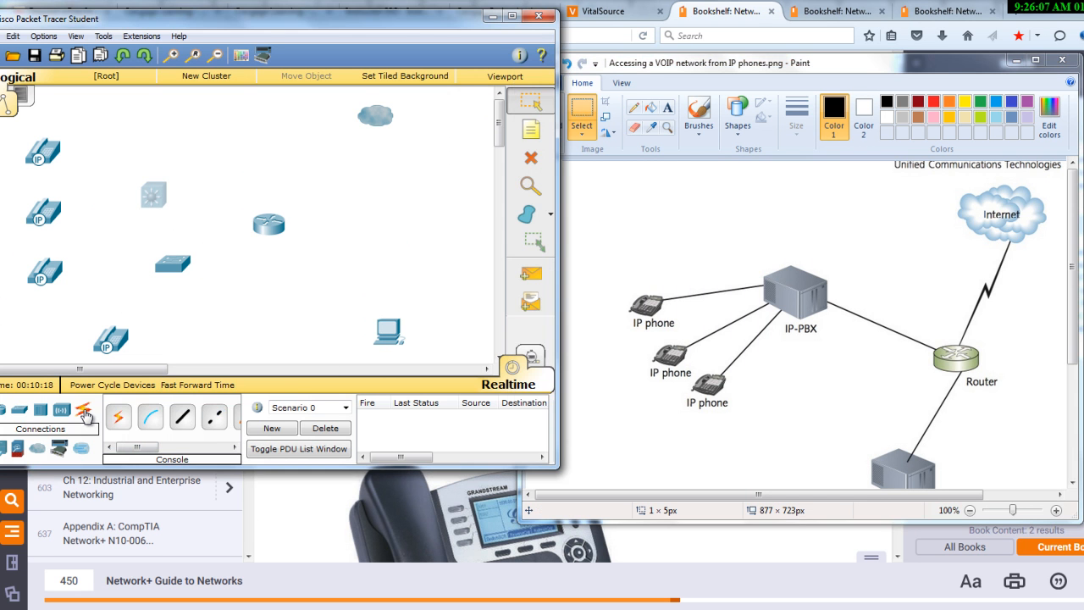
pyautogui.click(118, 415)
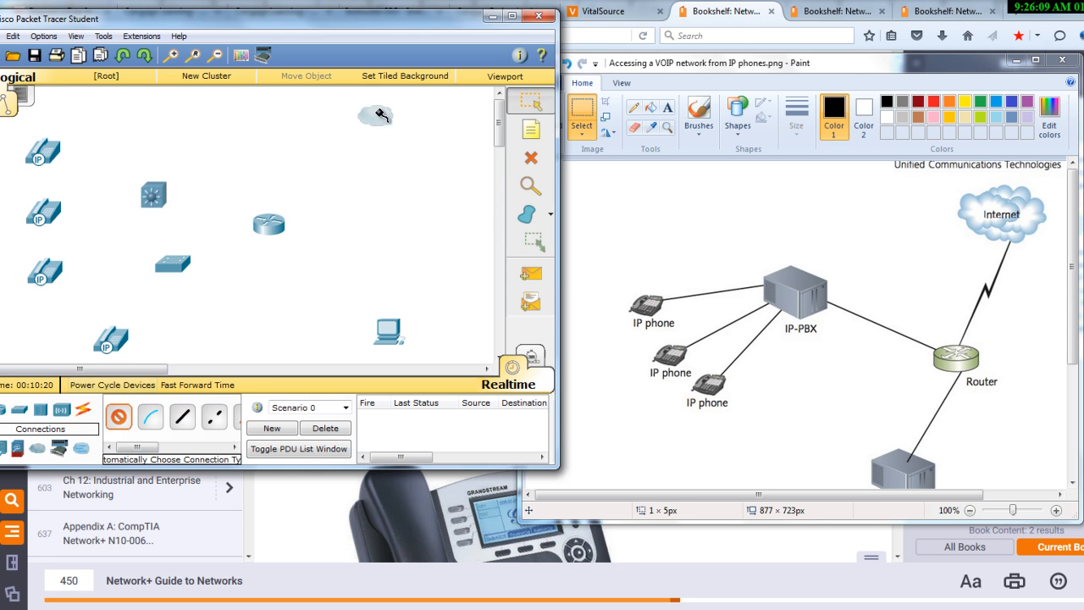
pyautogui.click(375, 116)
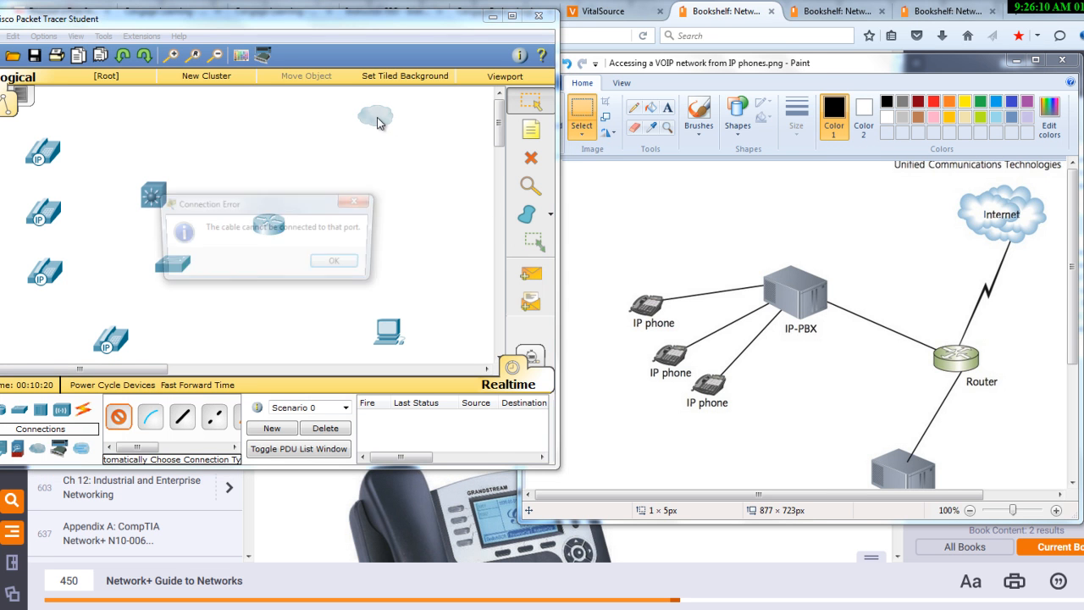
pyautogui.click(339, 264)
pyautogui.click(271, 229)
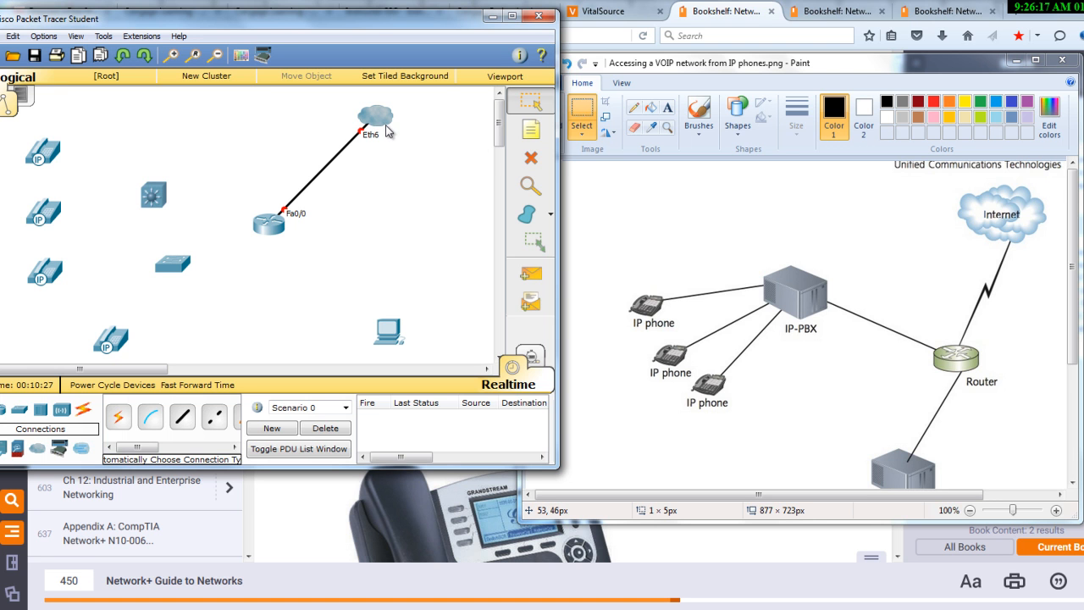
# Delete the automatically chosen cable between the cloud and the router
pyautogui.moveTo(387, 131)
pyautogui.click(530, 158)
pyautogui.click(329, 162)
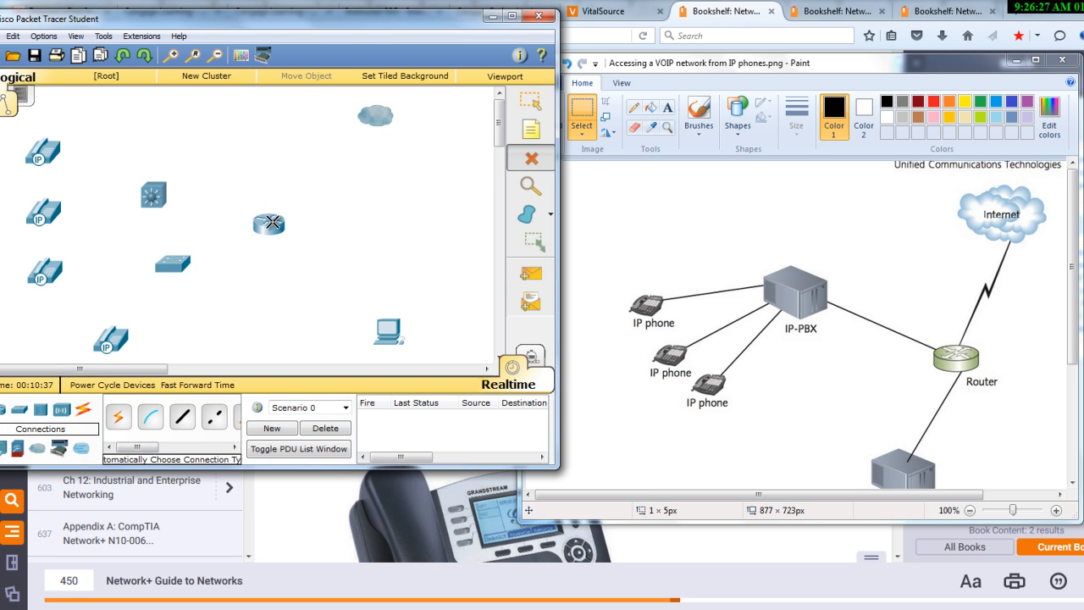
pyautogui.press('Escape')
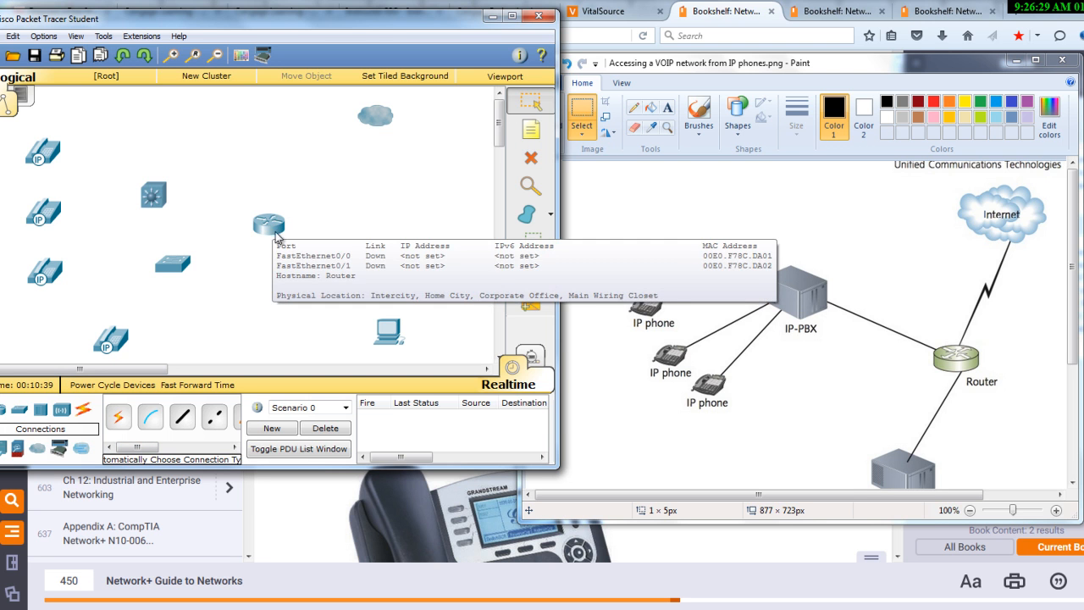
# Open the router's physical device view, move its window clear of the topology and power the router off
pyautogui.click(275, 225)
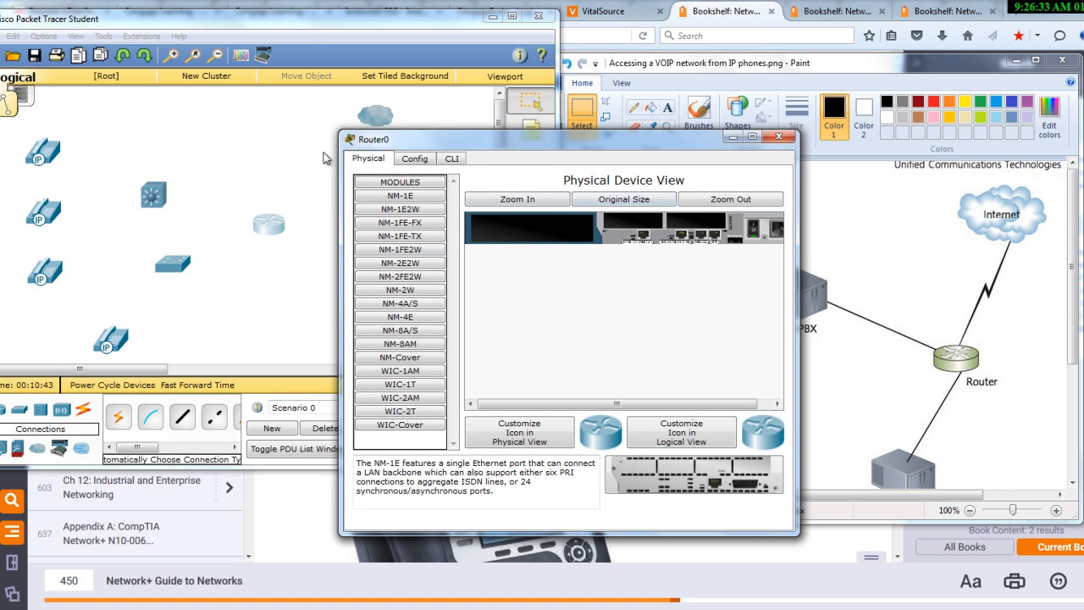
pyautogui.moveTo(526, 138); pyautogui.dragTo(713, 105)
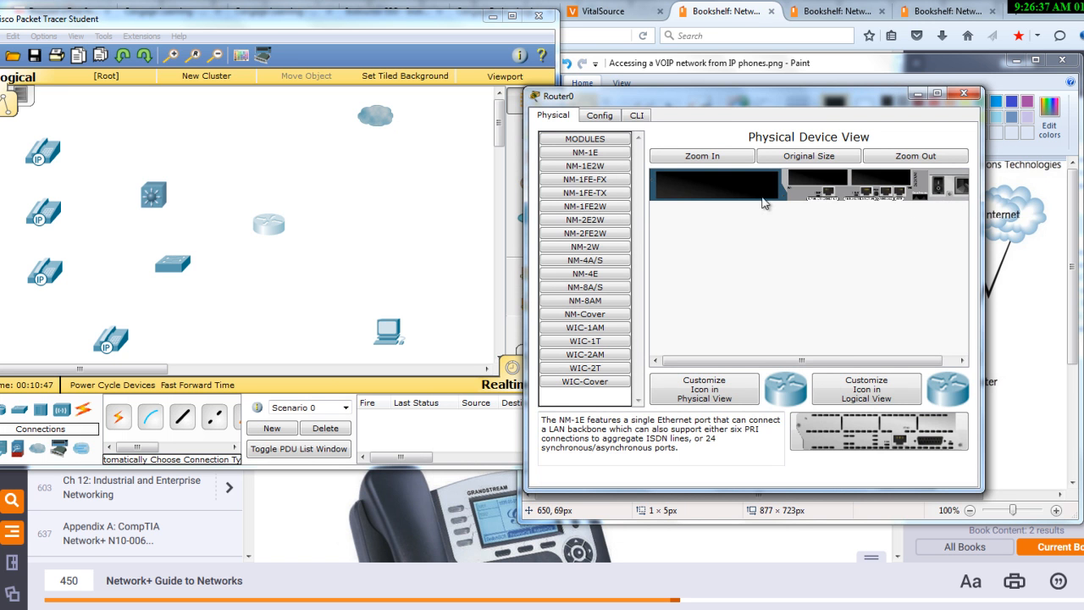
pyautogui.click(648, 119)
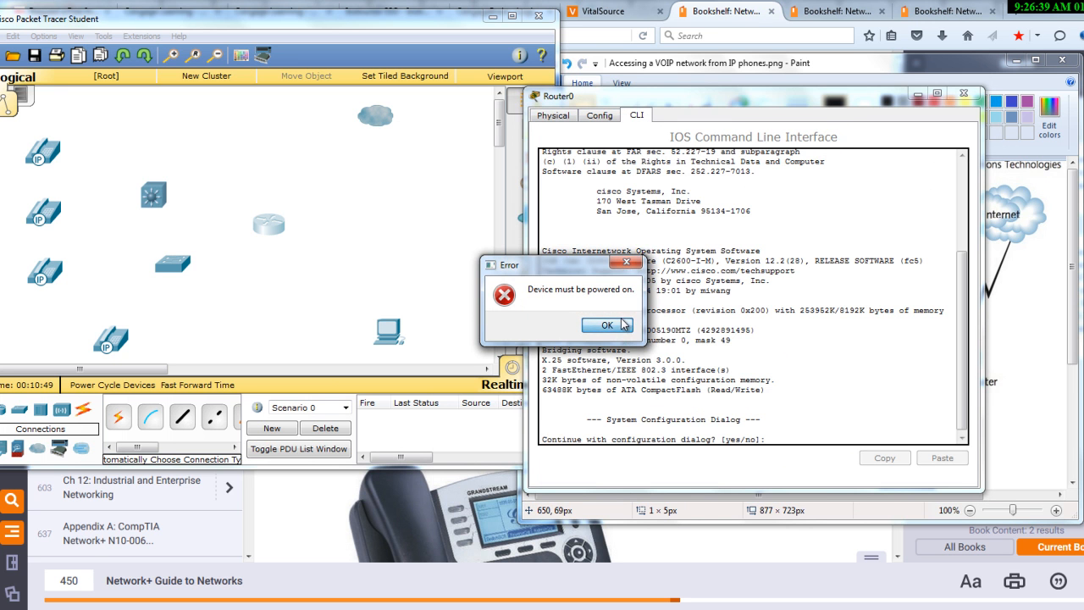
pyautogui.click(623, 315)
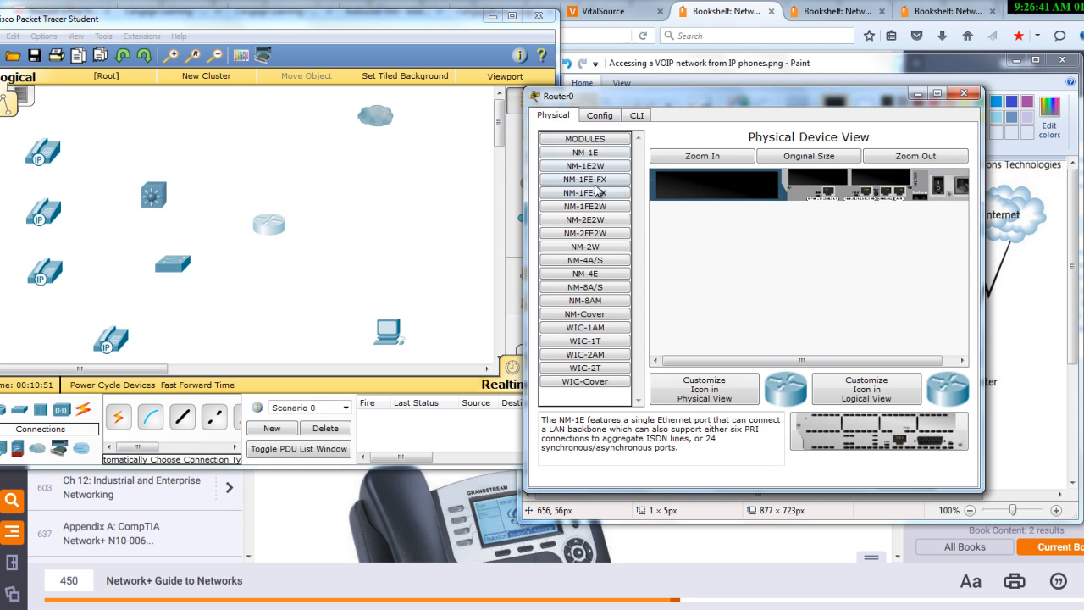
# Install the NM-1FE-TX, WIC-1T and WIC-2T modules in the router, power it back on and show its command line
pyautogui.moveTo(594, 198); pyautogui.dragTo(764, 207)
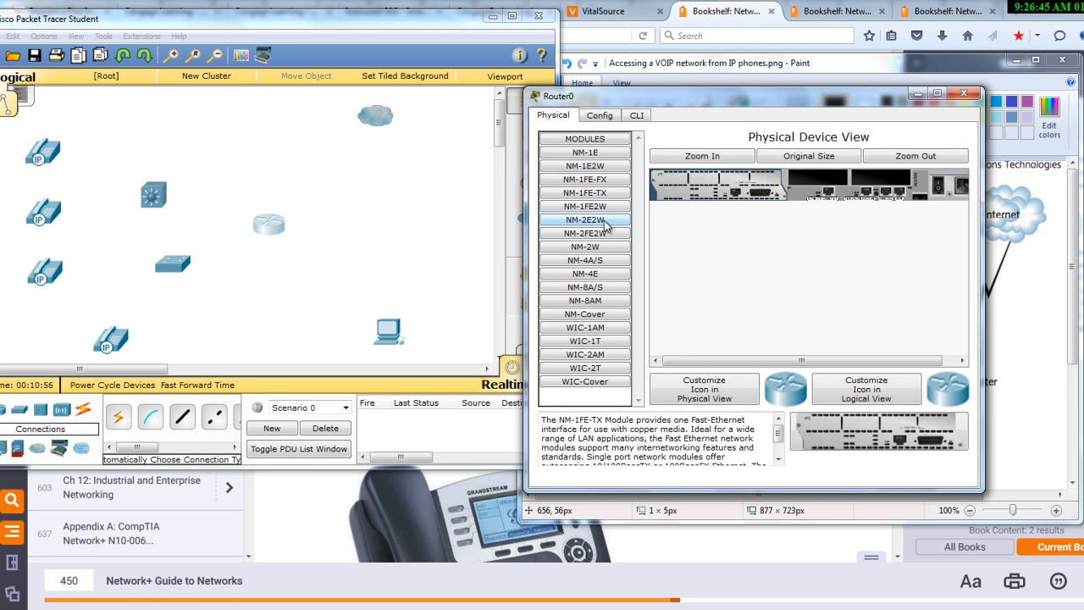
pyautogui.click(606, 342)
pyautogui.moveTo(603, 370); pyautogui.dragTo(921, 204)
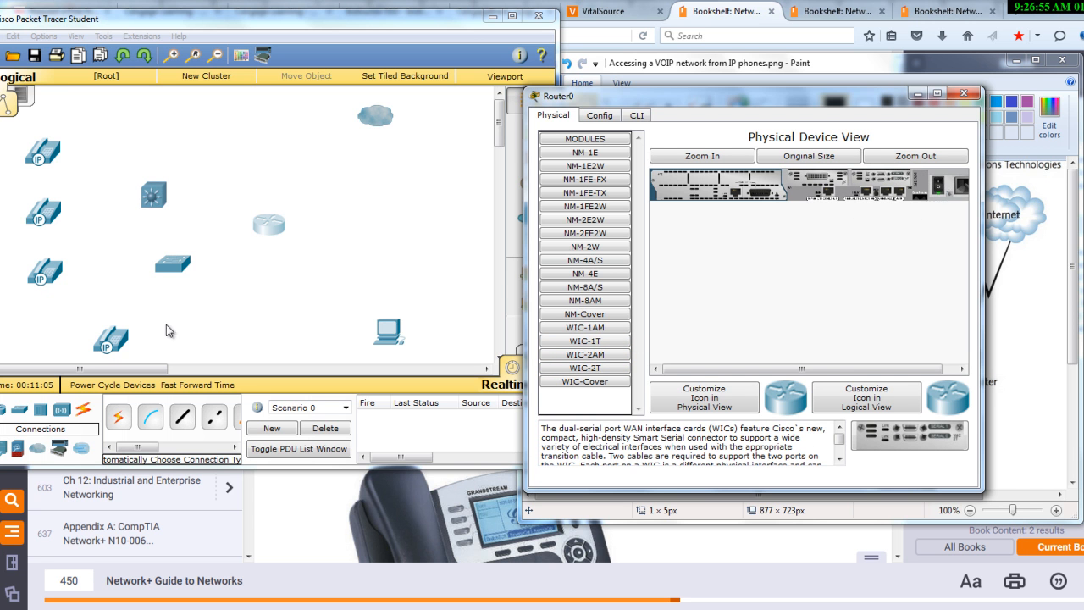
pyautogui.click(637, 116)
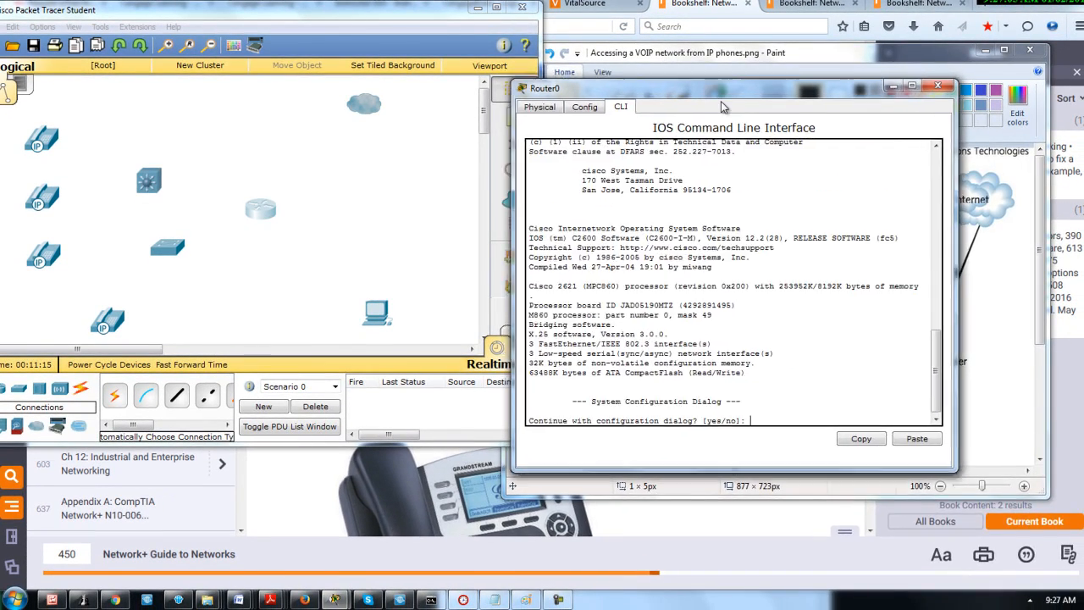
# Move the router window aside and try to connect the router with an automatically chosen cable
pyautogui.moveTo(716, 90)
pyautogui.mouseDown()
pyautogui.moveTo(839, 438)
pyautogui.moveTo(830, 433)
pyautogui.mouseUp()
pyautogui.rightClick(968, 245)
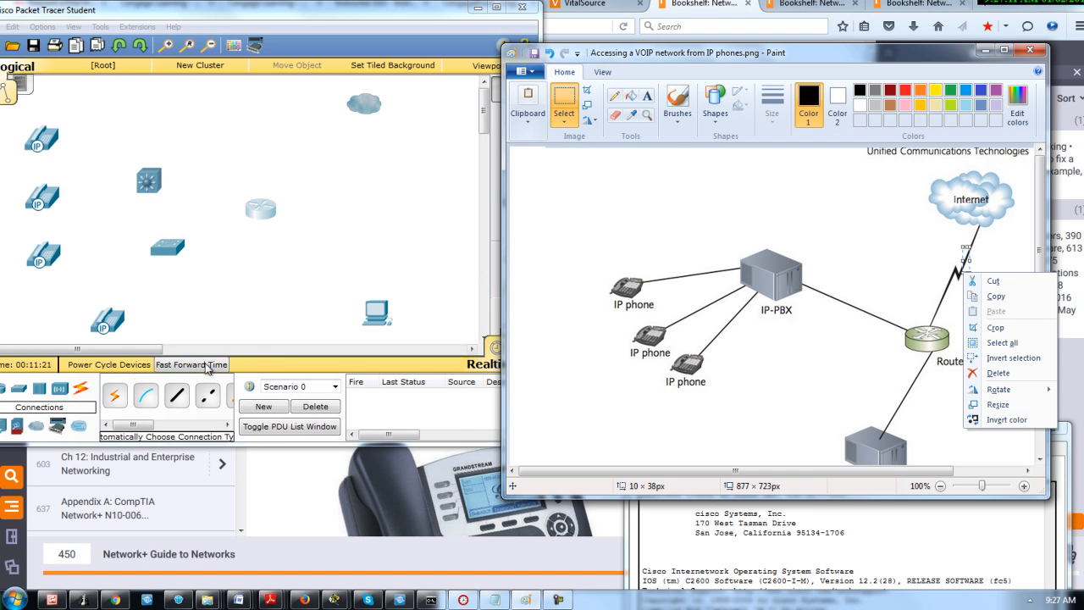
pyautogui.click(265, 353)
pyautogui.click(265, 212)
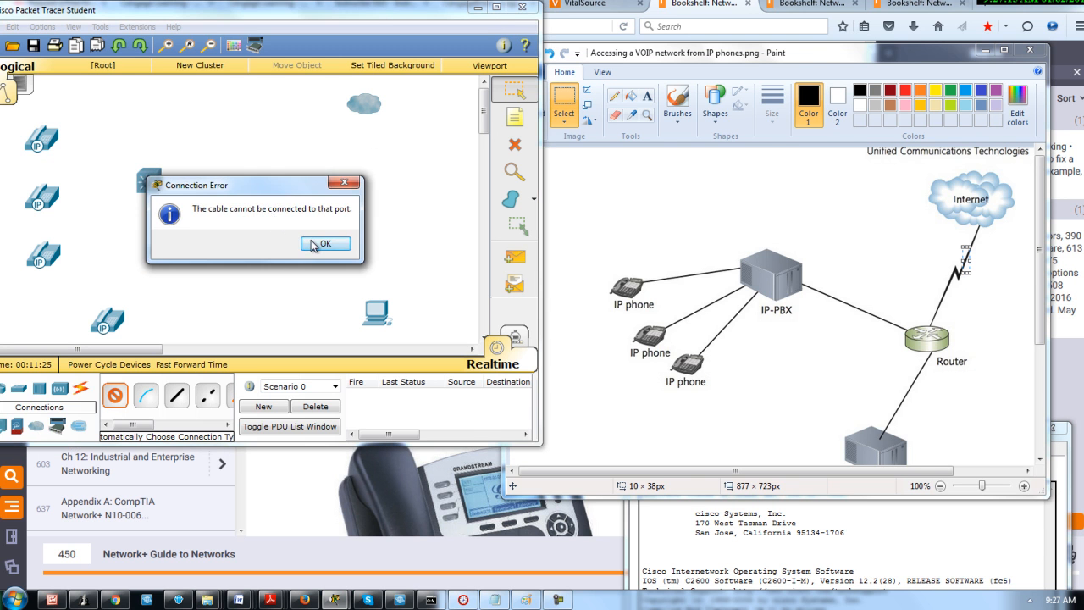
pyautogui.click(319, 243)
pyautogui.press('Escape')
# Connect the router's Serial0/2 port to the cloud's Serial0 port with a Serial DCE cable
pyautogui.click(260, 213)
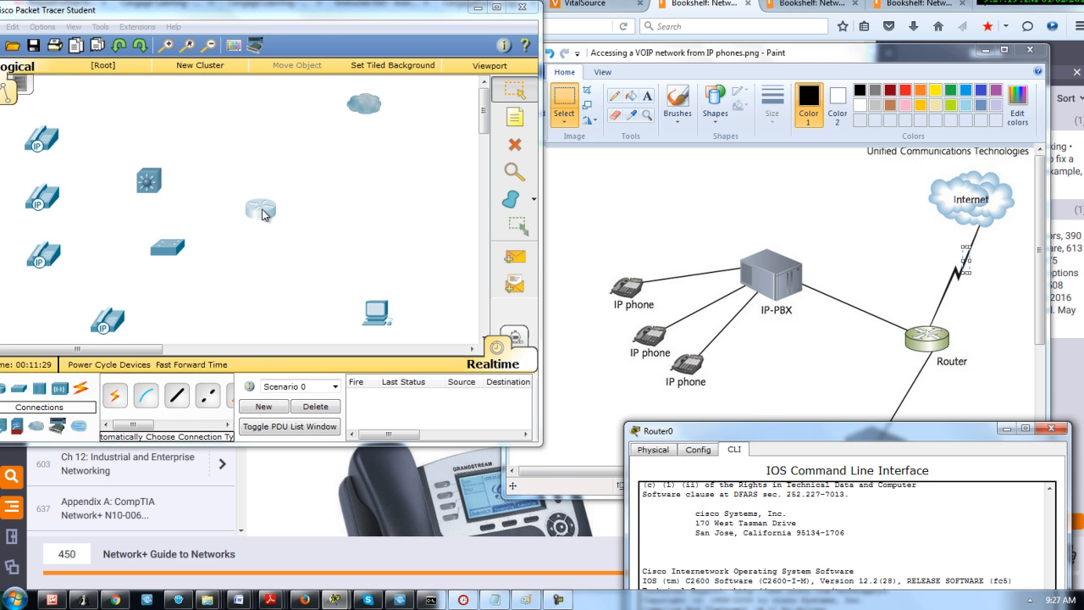
pyautogui.moveTo(777, 440); pyautogui.dragTo(733, 203)
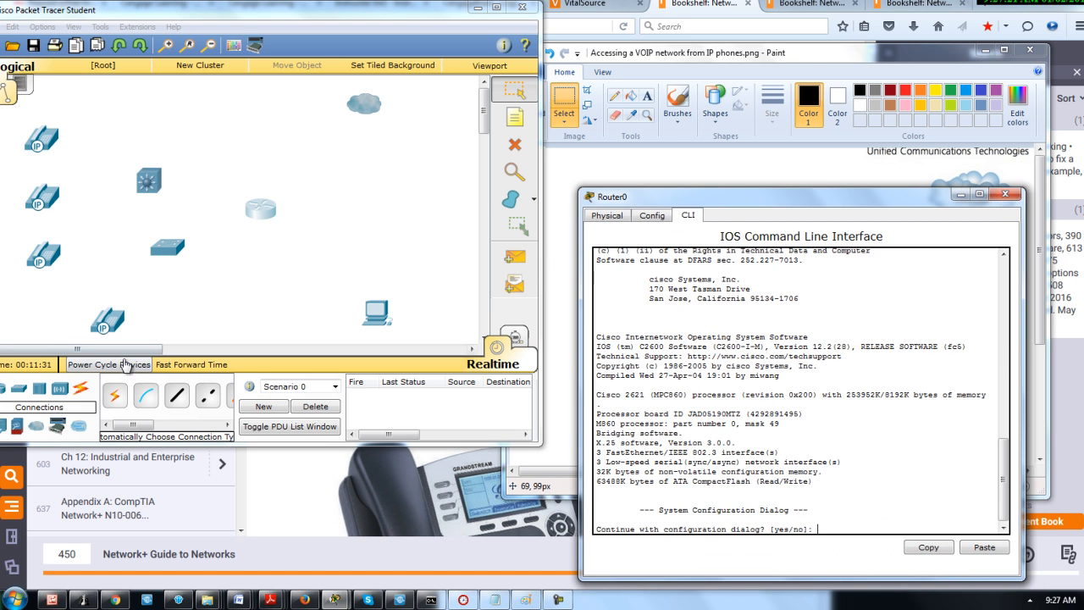
pyautogui.click(175, 424)
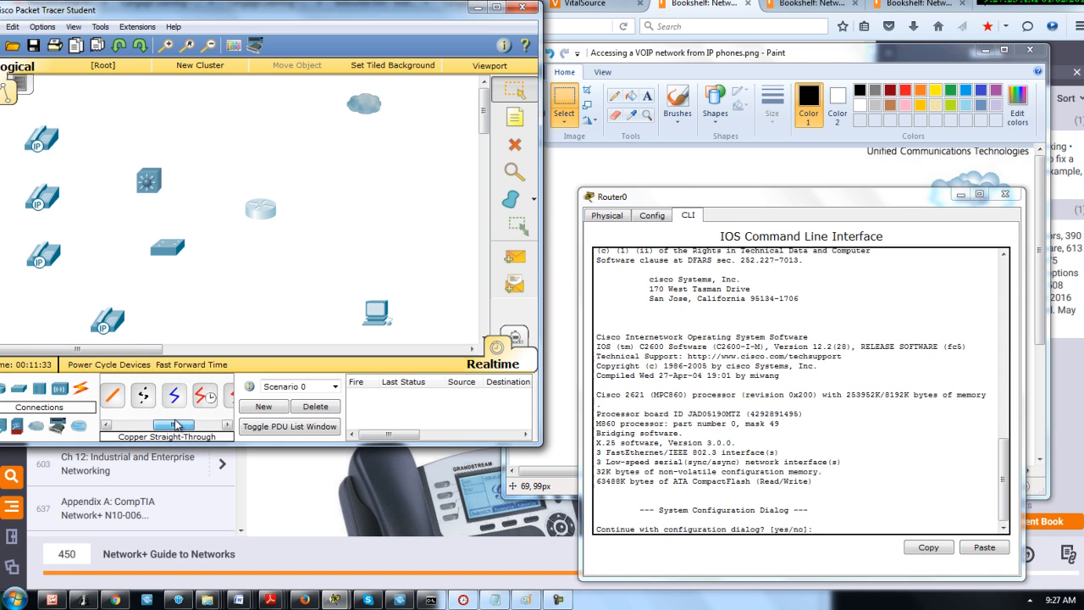
pyautogui.click(263, 210)
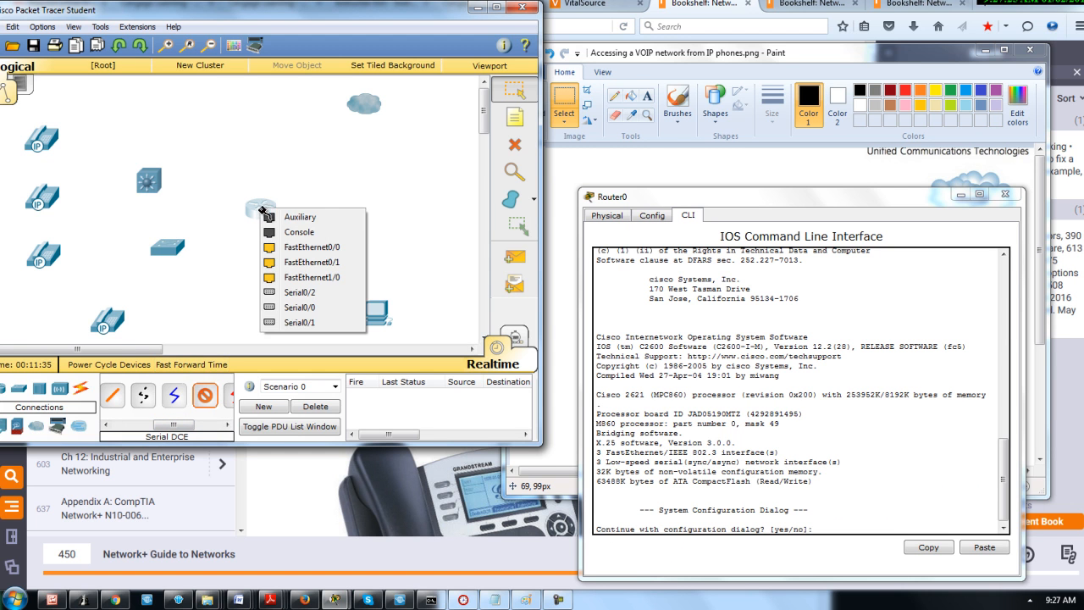
pyautogui.click(305, 297)
pyautogui.click(365, 107)
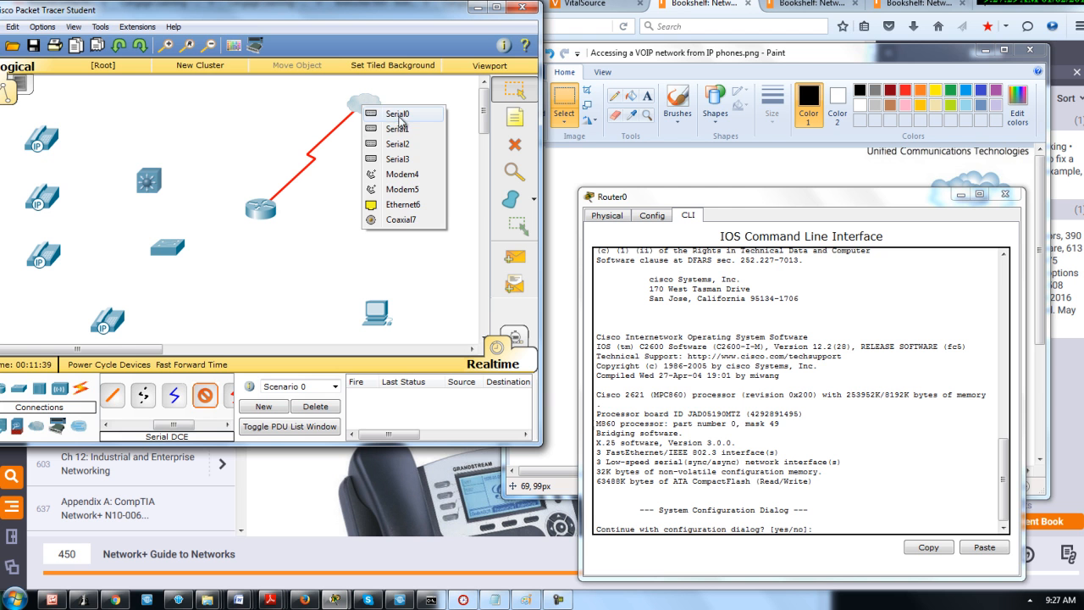
pyautogui.click(404, 117)
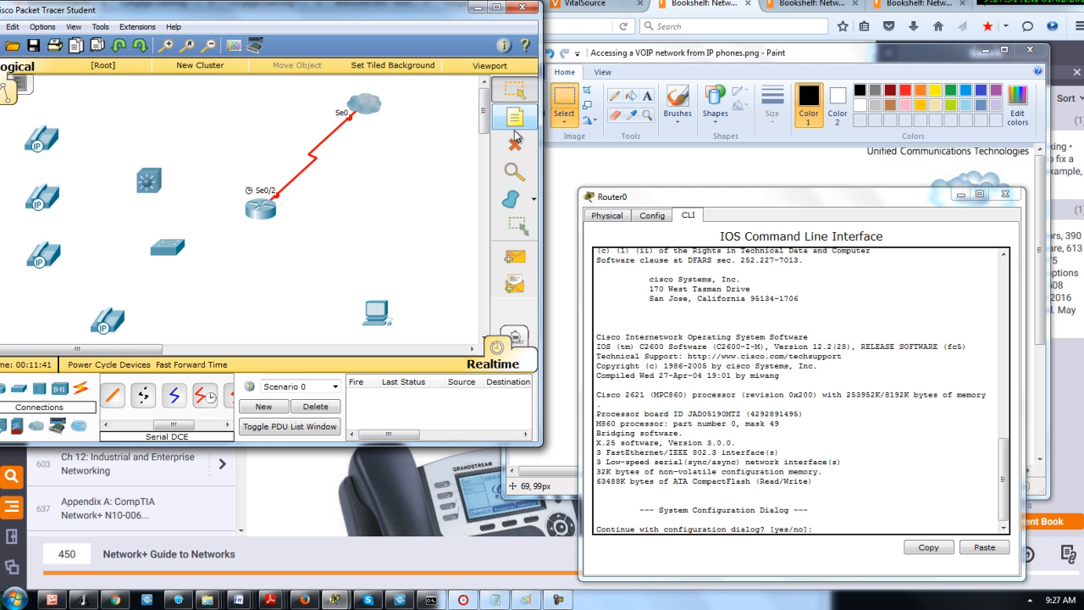
# Connect the router's FastEthernet0/0 port to the multilayer switch's FastEthernet0/1 port with a Copper Straight-Through cable
pyautogui.moveTo(775, 200)
pyautogui.mouseDown()
pyautogui.moveTo(728, 495)
pyautogui.moveTo(774, 152)
pyautogui.moveTo(728, 222)
pyautogui.moveTo(799, 171)
pyautogui.moveTo(672, 316)
pyautogui.moveTo(661, 353)
pyautogui.moveTo(740, 341)
pyautogui.moveTo(643, 362)
pyautogui.moveTo(458, 374)
pyautogui.moveTo(663, 338)
pyautogui.moveTo(639, 303)
pyautogui.mouseUp()
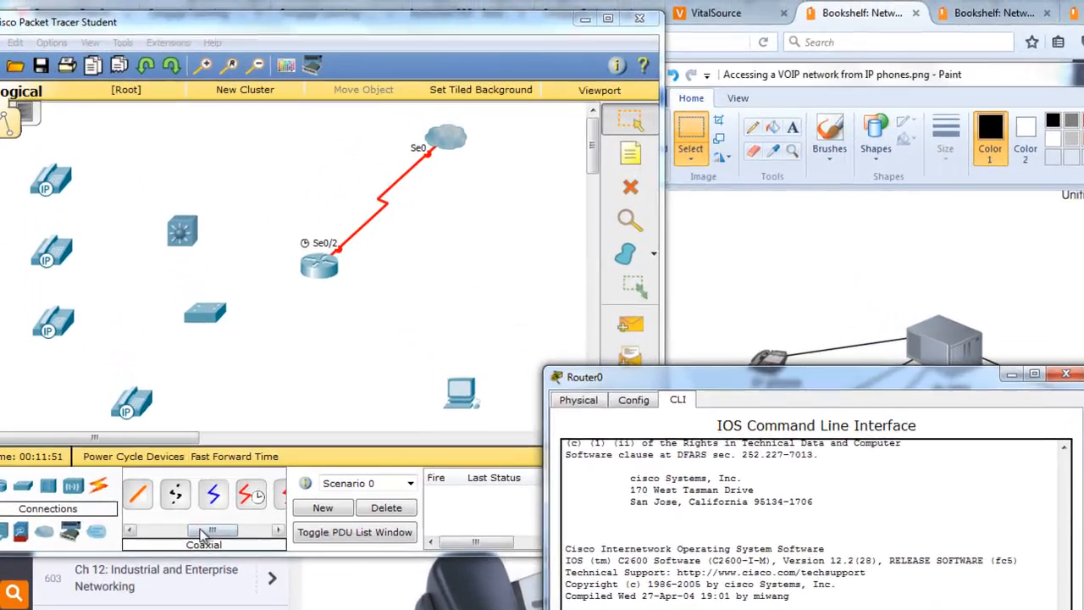
pyautogui.moveTo(166, 424); pyautogui.dragTo(149, 423)
pyautogui.moveTo(187, 534); pyautogui.dragTo(164, 533)
pyautogui.click(194, 499)
pyautogui.click(310, 269)
pyautogui.click(355, 316)
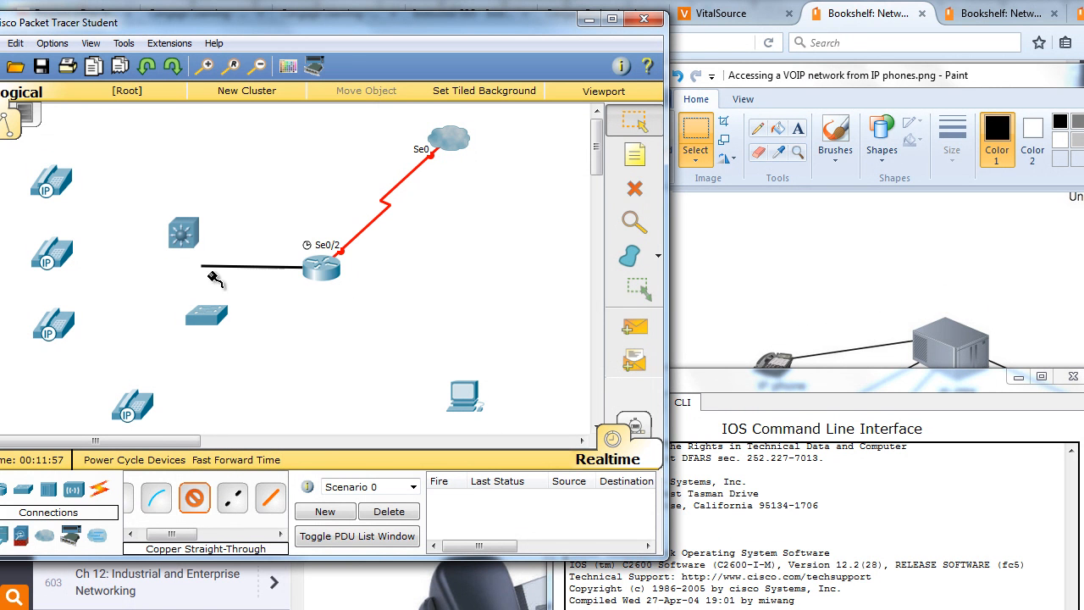
pyautogui.click(182, 237)
pyautogui.click(237, 265)
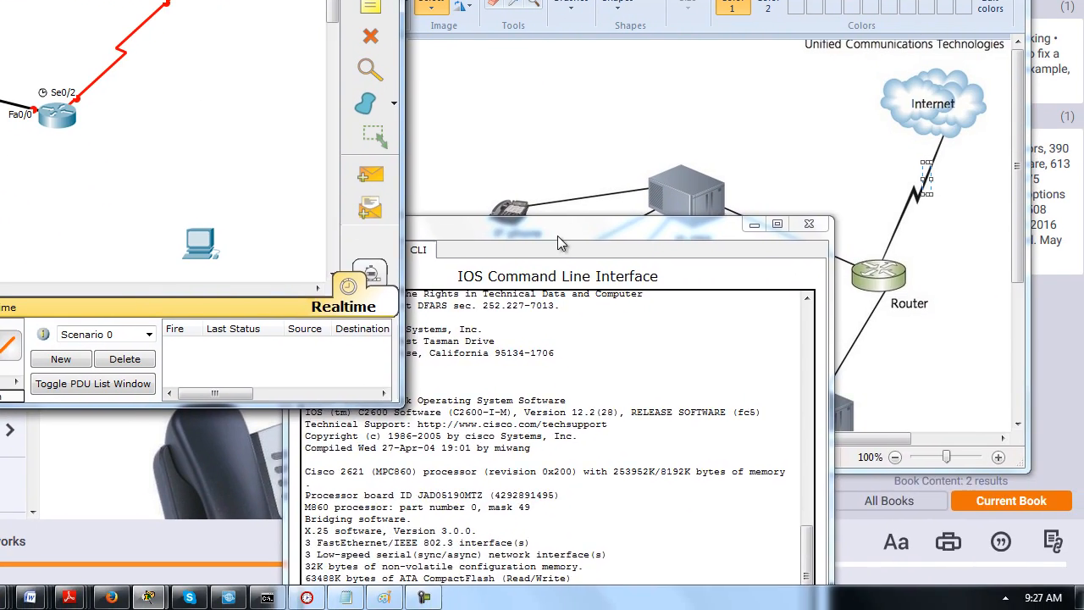
# Uncover the reference diagram and connect the multilayer switch to the topmost IP phone's PC port with a Copper Straight-Through cable
pyautogui.moveTo(820, 388); pyautogui.dragTo(931, 446)
pyautogui.moveTo(667, 294); pyautogui.dragTo(890, 273)
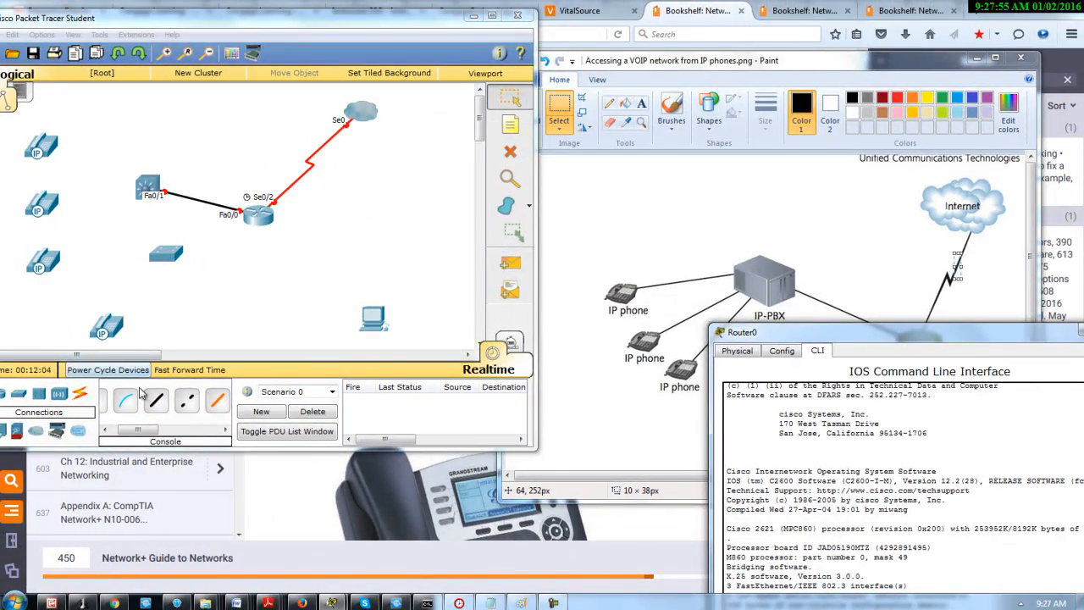
pyautogui.click(124, 392)
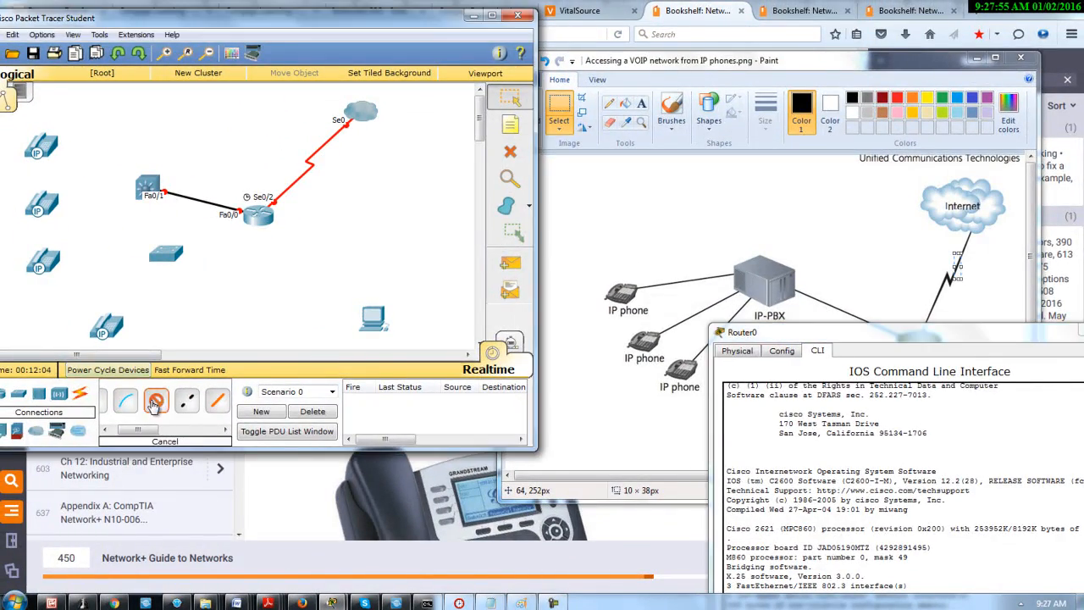
pyautogui.click(148, 187)
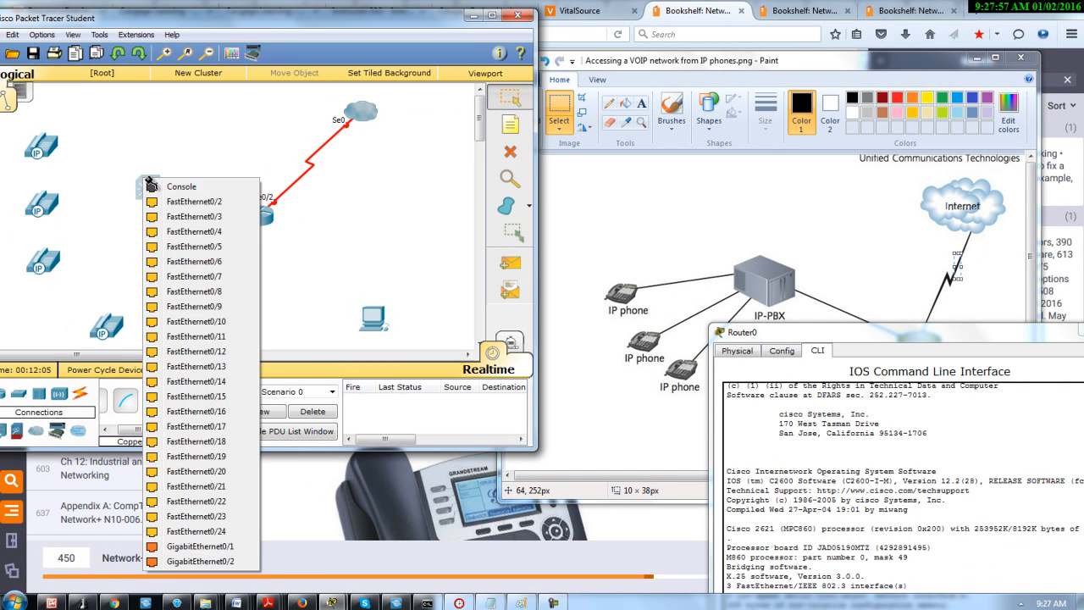
pyautogui.click(207, 200)
pyautogui.click(51, 147)
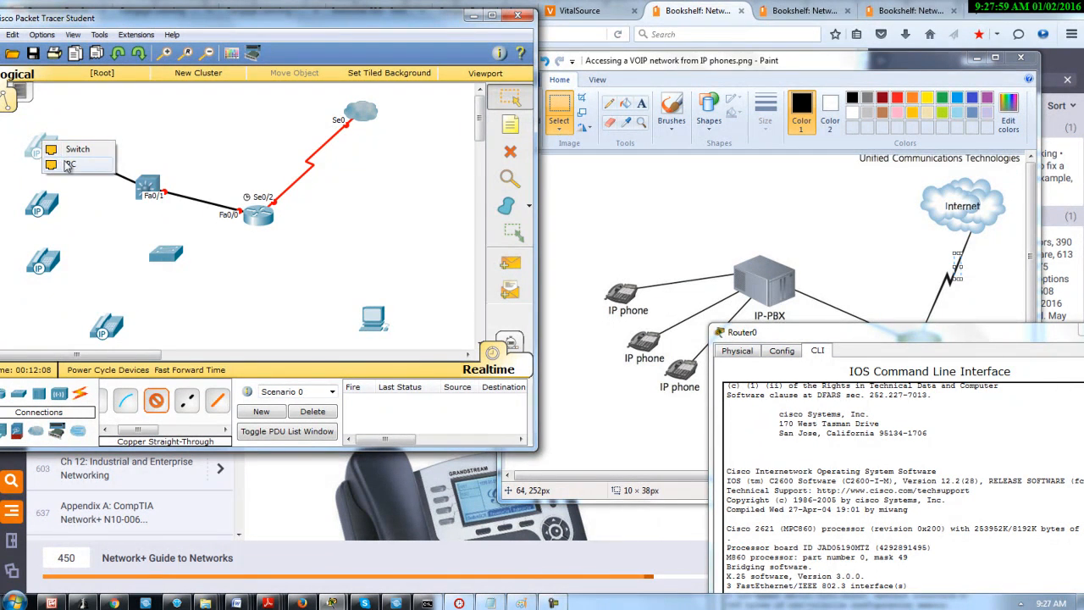
pyautogui.click(69, 164)
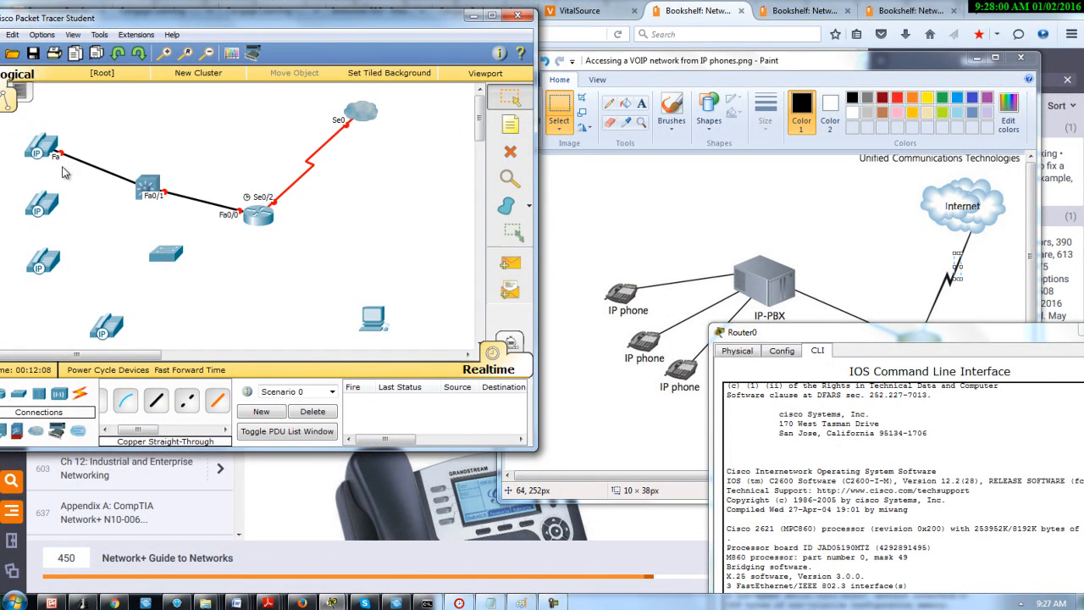
# Connect the multilayer switch's FastEthernet0/3 port to the second IP phone's PC port with a Copper Straight-Through cable
pyautogui.click(156, 400)
pyautogui.click(145, 188)
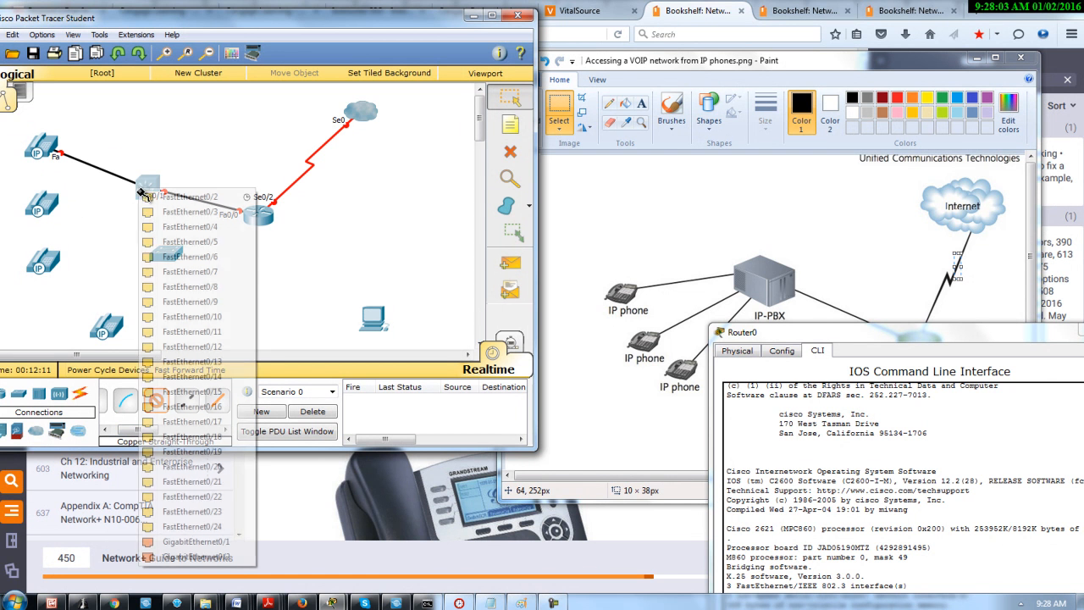
pyautogui.click(179, 212)
pyautogui.click(42, 206)
pyautogui.click(73, 226)
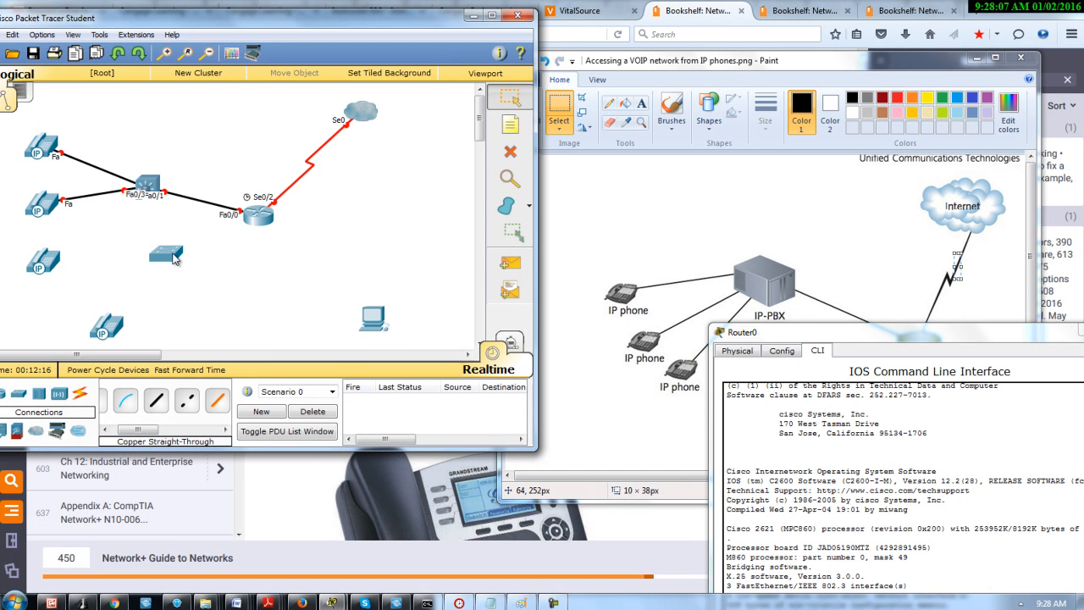
# Connect the multilayer switch's FastEthernet0/4 port to the third IP phone's PC port with a Copper Straight-Through cable
pyautogui.click(156, 399)
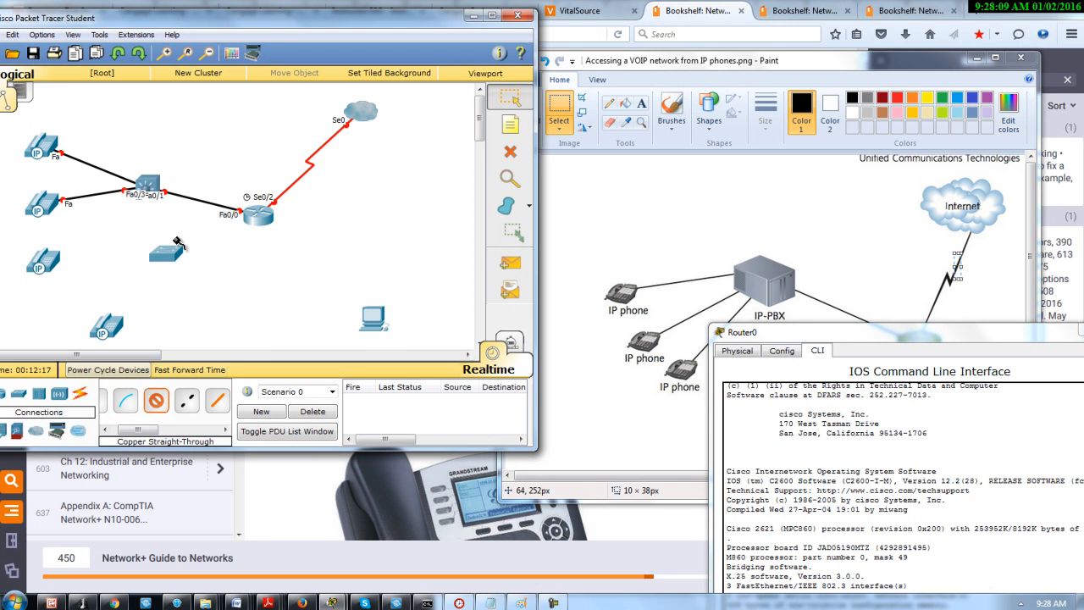
pyautogui.click(145, 184)
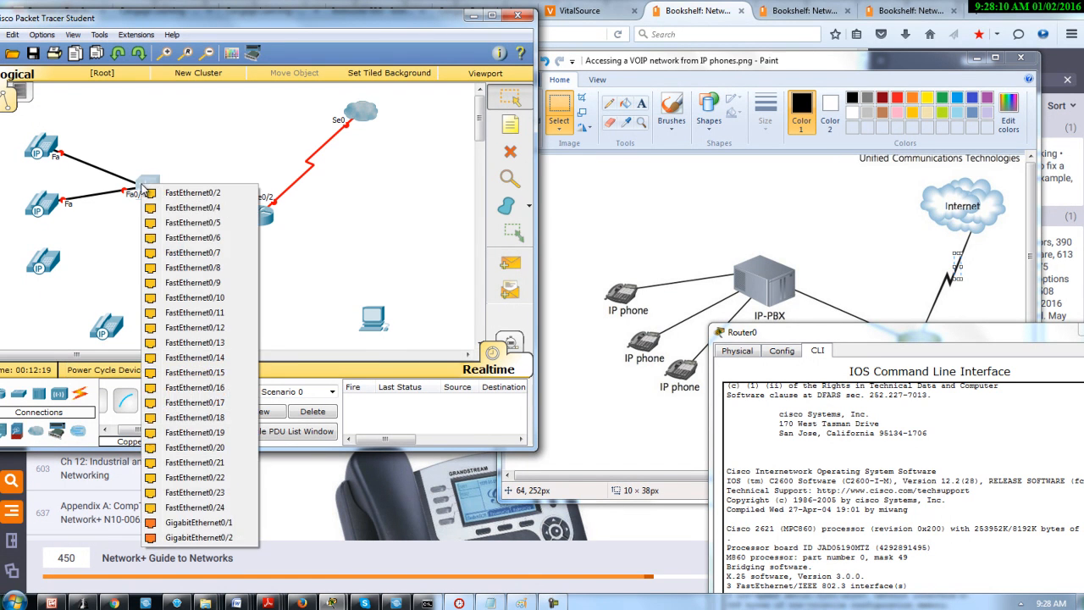
pyautogui.click(171, 215)
pyautogui.click(47, 261)
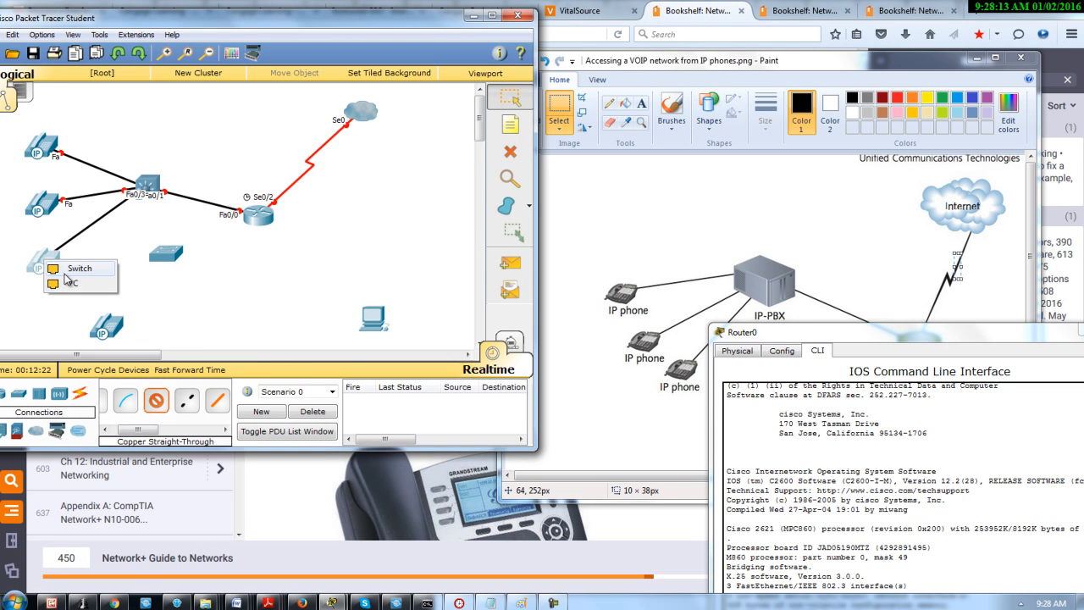
pyautogui.click(71, 286)
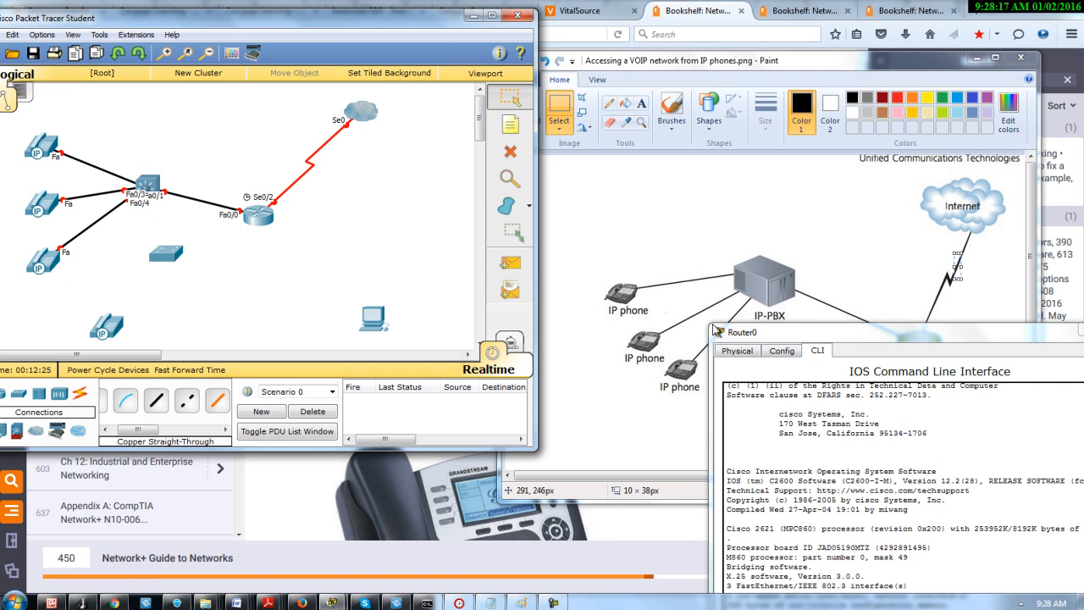
# Close the router's configuration window and bring the lower half of the reference diagram into view
pyautogui.moveTo(855, 337); pyautogui.dragTo(628, 302)
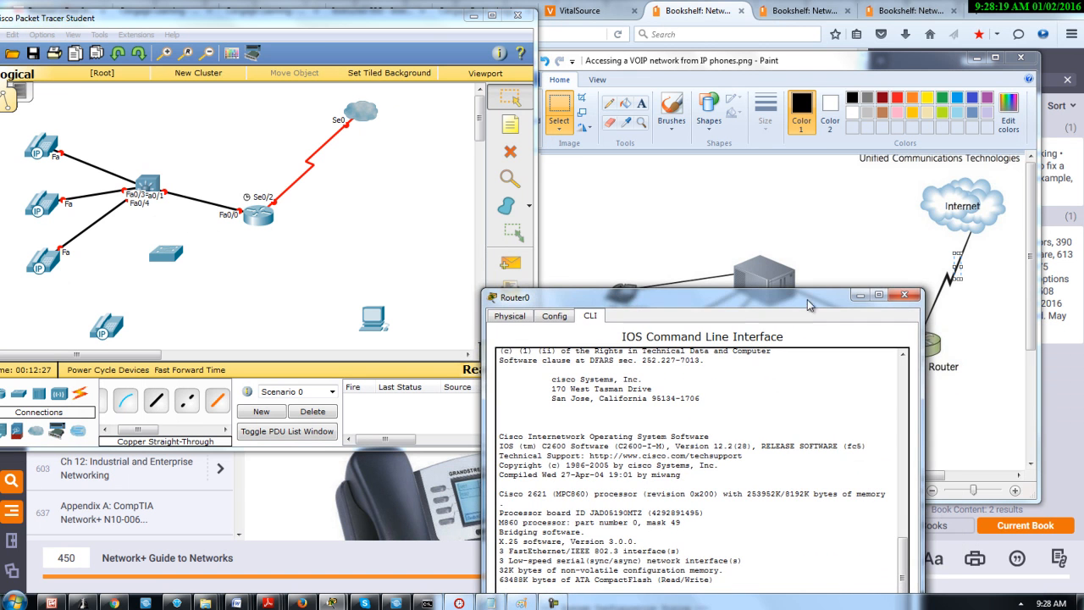
pyautogui.click(913, 298)
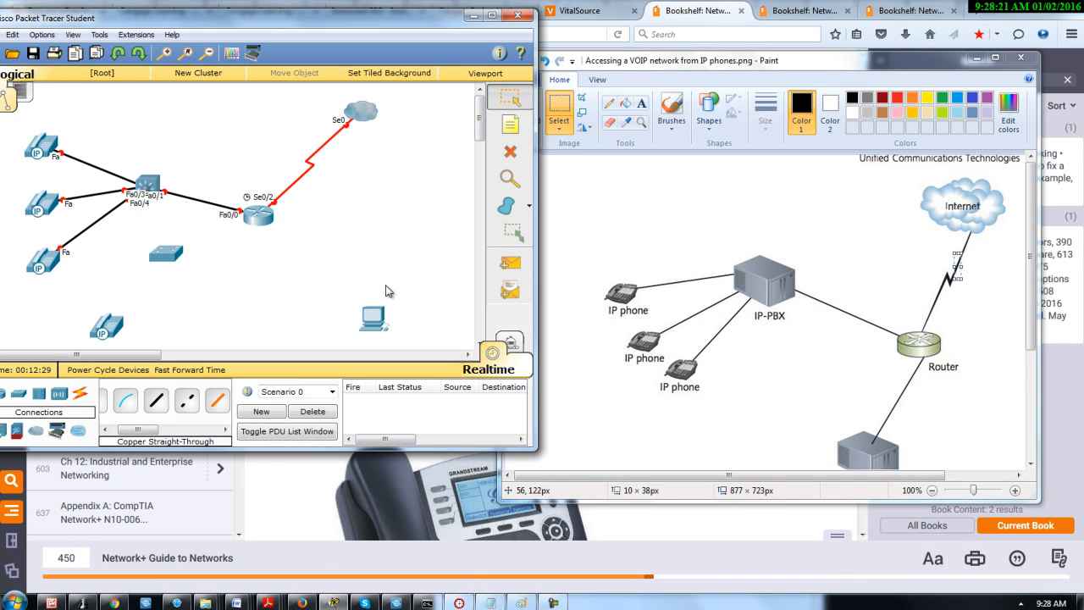
pyautogui.moveTo(1033, 289)
pyautogui.mouseDown()
pyautogui.moveTo(1036, 366)
pyautogui.moveTo(1031, 305)
pyautogui.moveTo(1037, 343)
pyautogui.mouseUp()
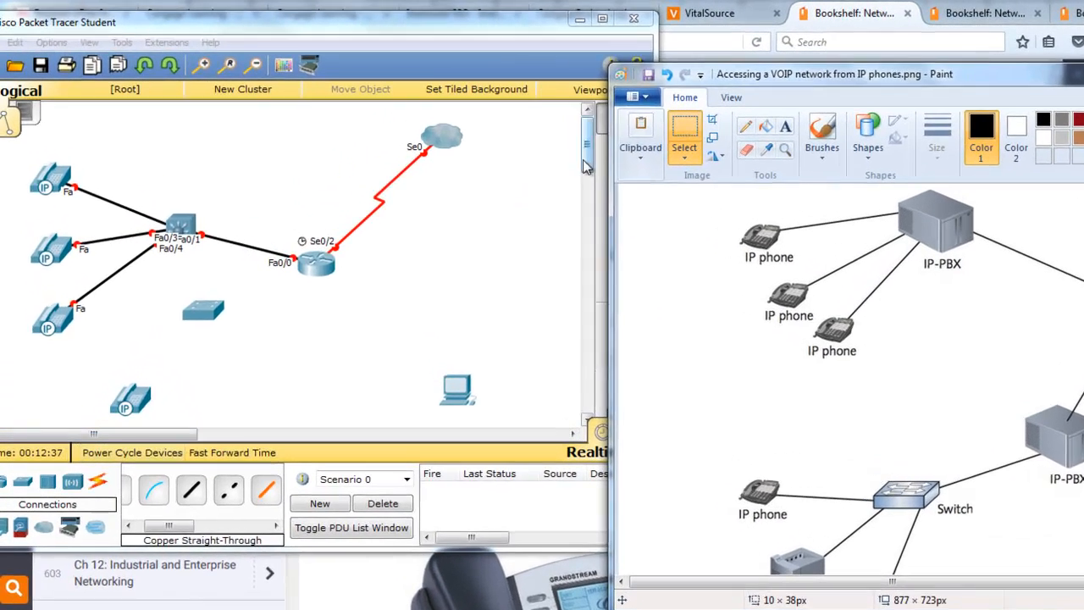
# Place a second 3560-24PS multilayer switch just beside the PC, below the router
pyautogui.moveTo(584, 159); pyautogui.dragTo(603, 186)
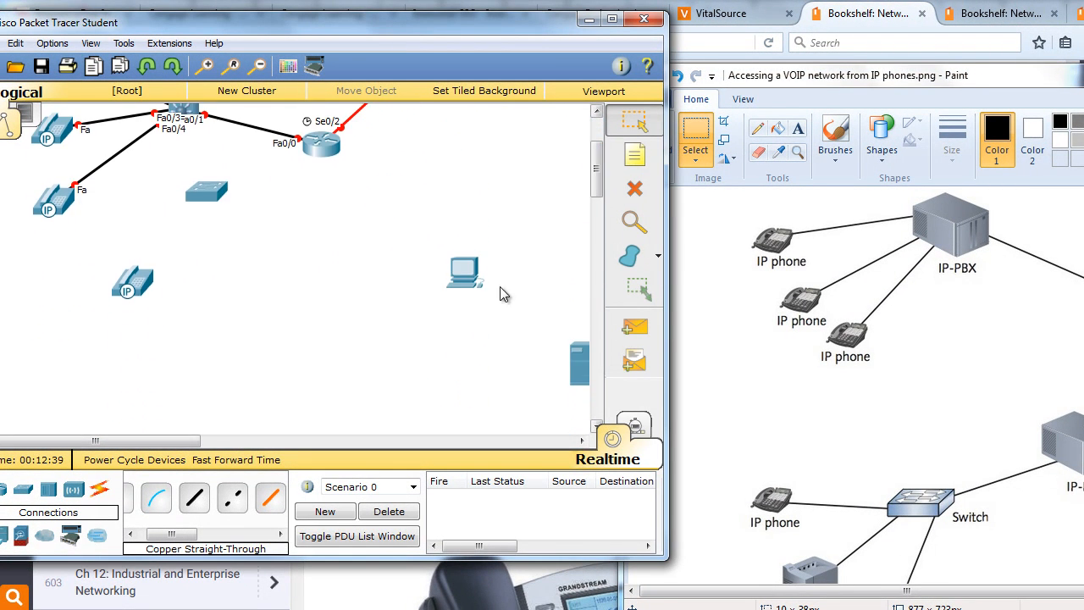
pyautogui.moveTo(183, 441)
pyautogui.mouseDown()
pyautogui.moveTo(280, 439)
pyautogui.moveTo(184, 430)
pyautogui.mouseUp()
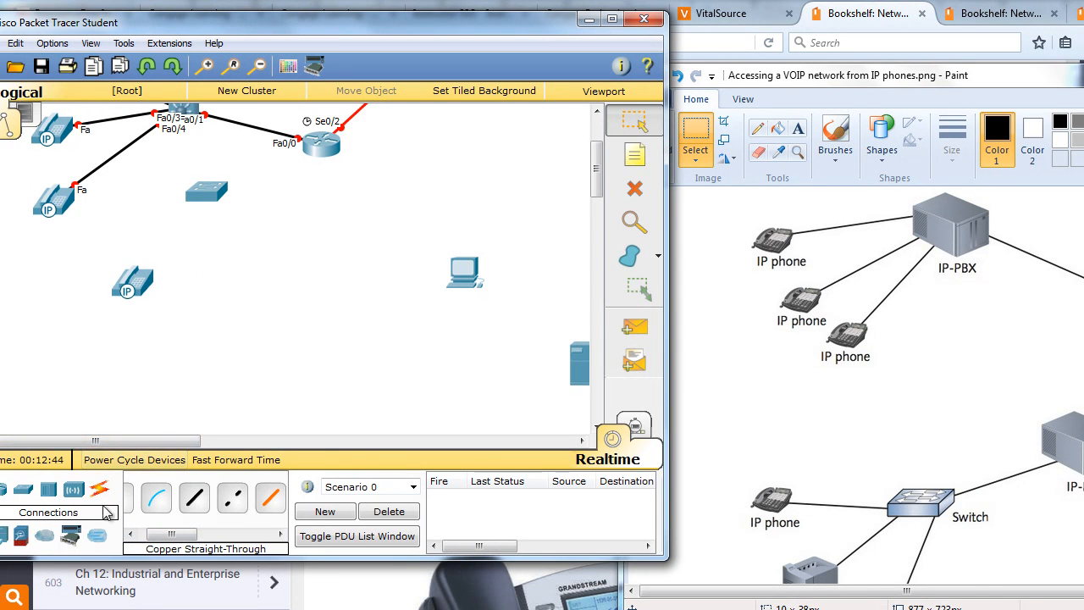
pyautogui.moveTo(508, 25); pyautogui.dragTo(817, 6)
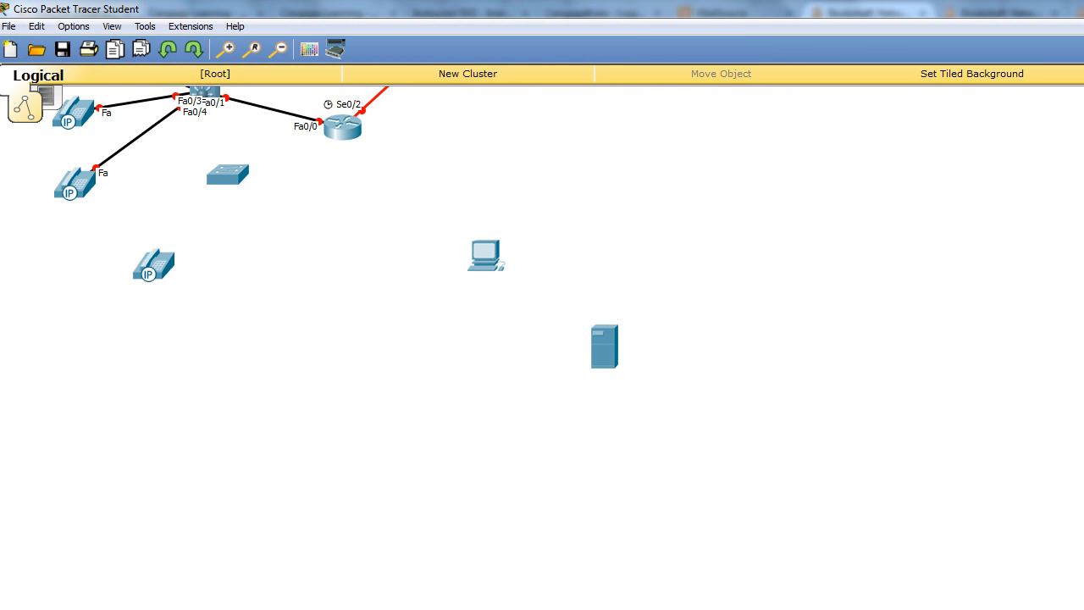
pyautogui.moveTo(381, 578); pyautogui.dragTo(406, 265)
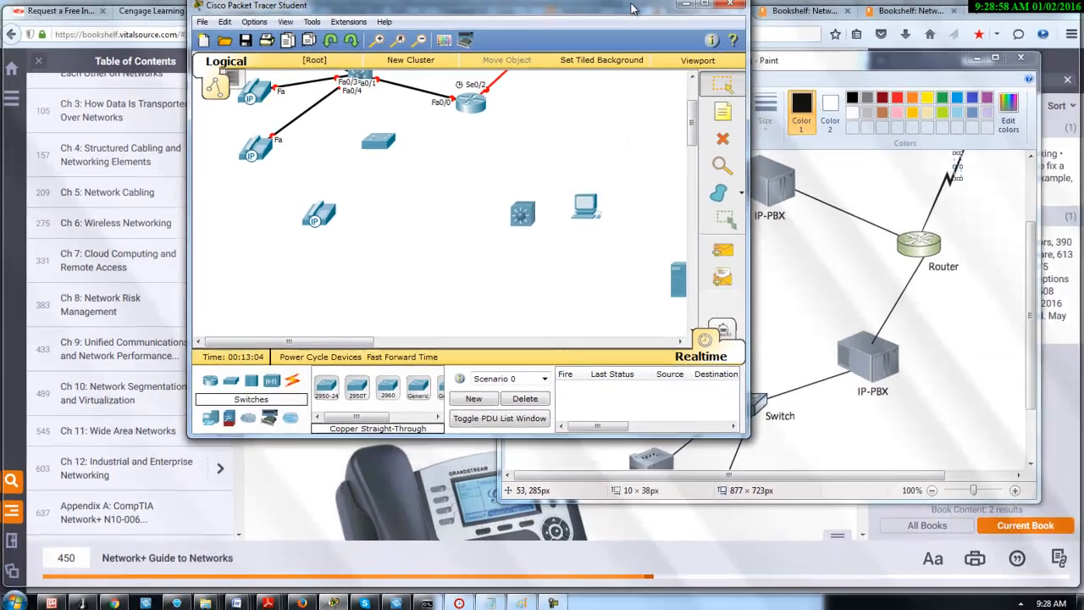
# Connect the router's FastEthernet0/1 port to the new multilayer switch's FastEthernet0/1 port with a Copper Straight-Through cable
pyautogui.doubleClick(631, 8)
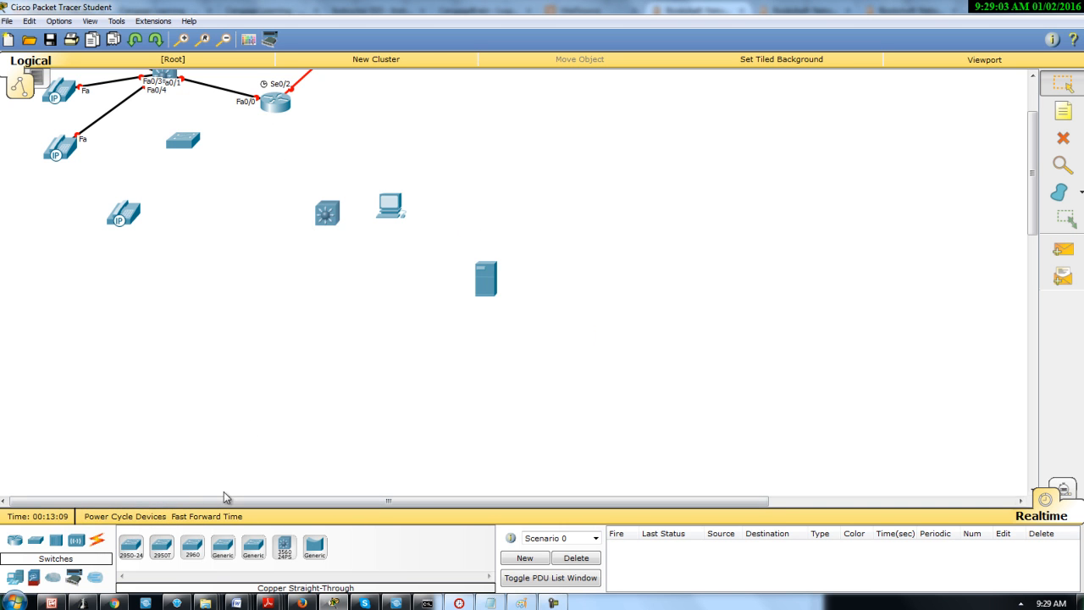
pyautogui.click(96, 540)
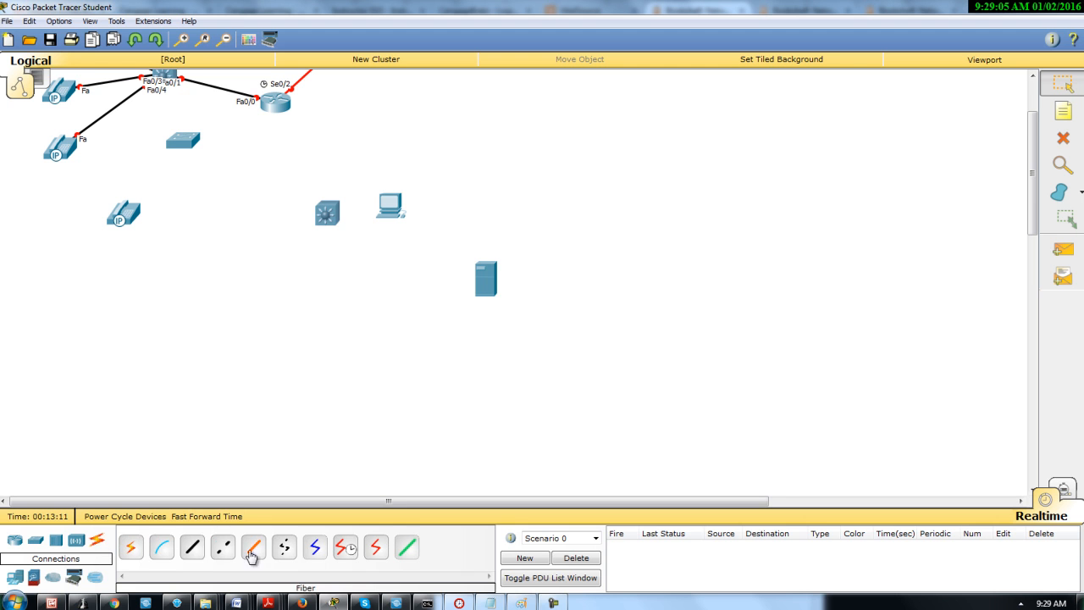
pyautogui.click(194, 550)
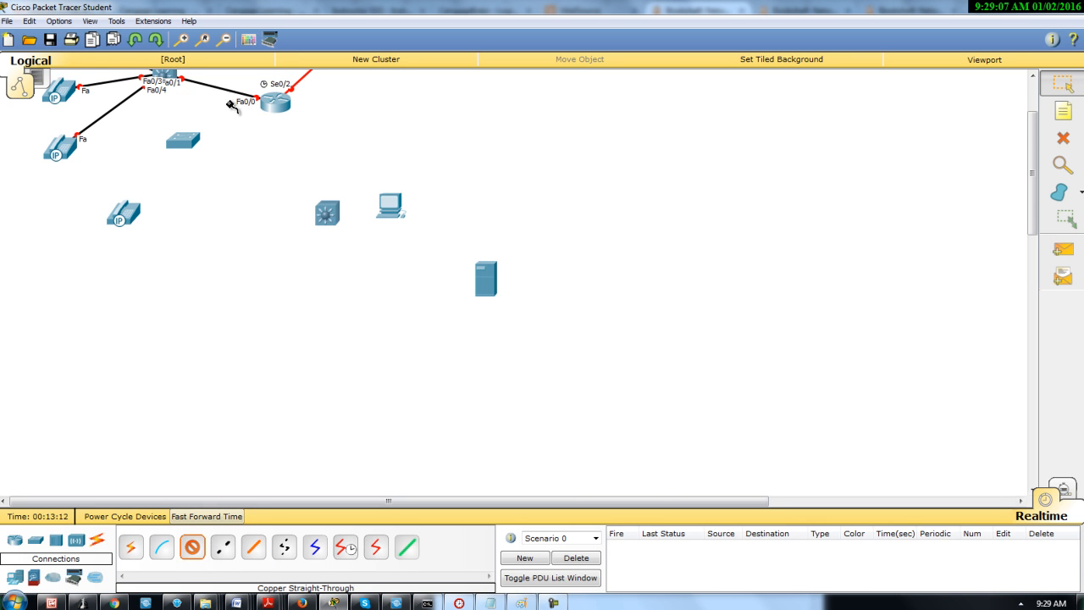
pyautogui.click(275, 102)
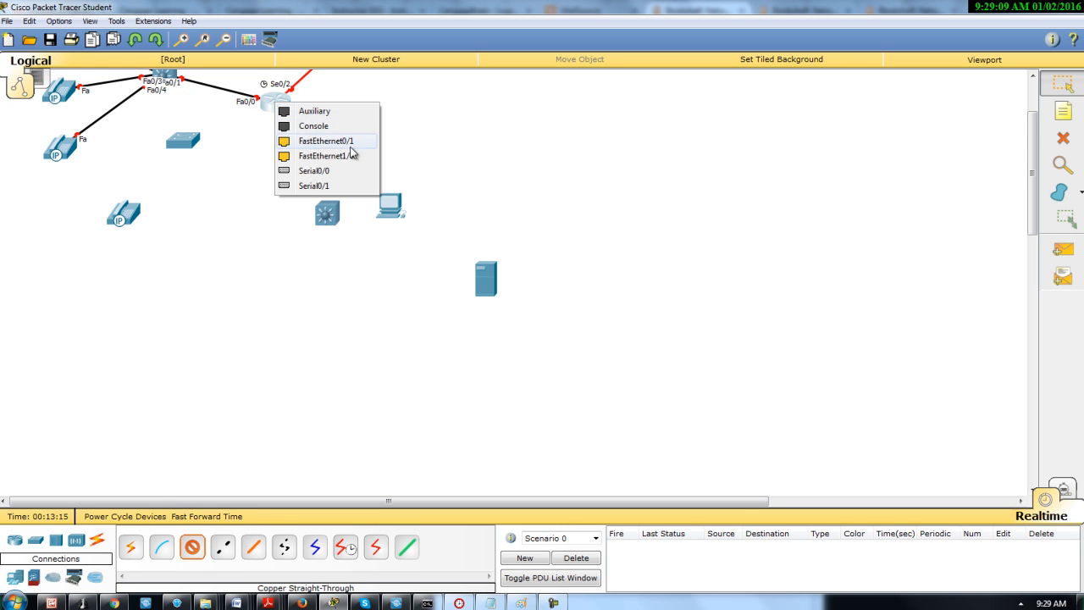
pyautogui.click(336, 144)
pyautogui.click(327, 214)
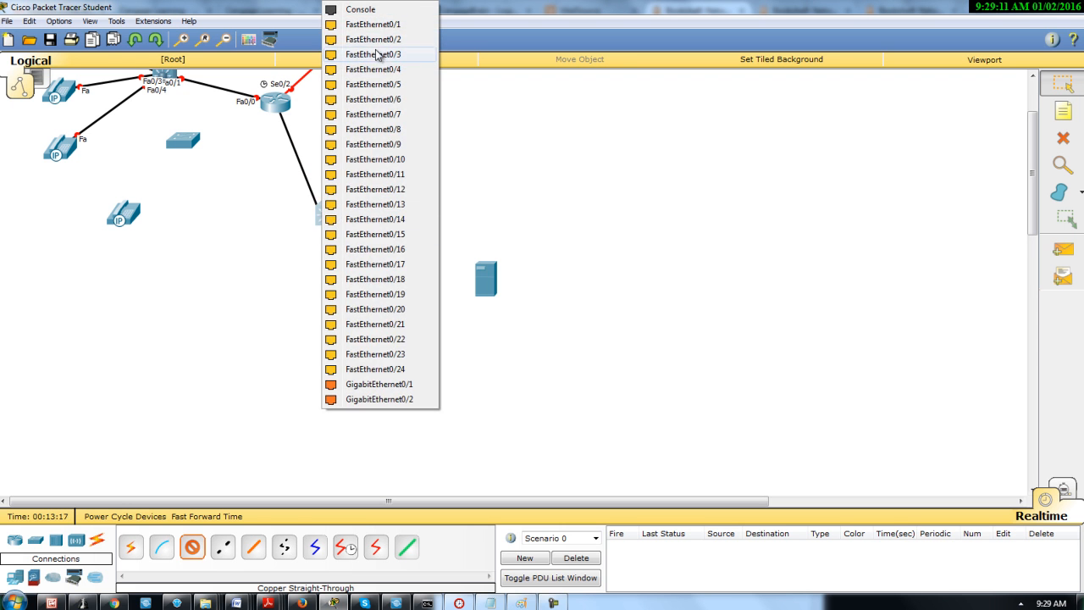
pyautogui.click(387, 25)
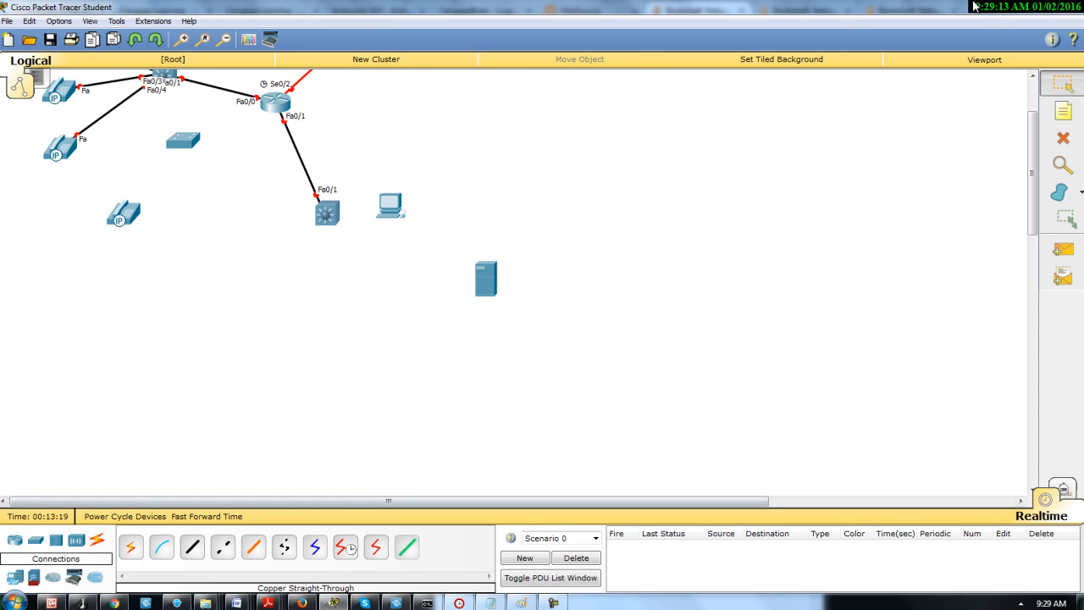
# Move the unconnected switch down between the fourth IP phone and the lower multilayer switch
pyautogui.click(1040, 10)
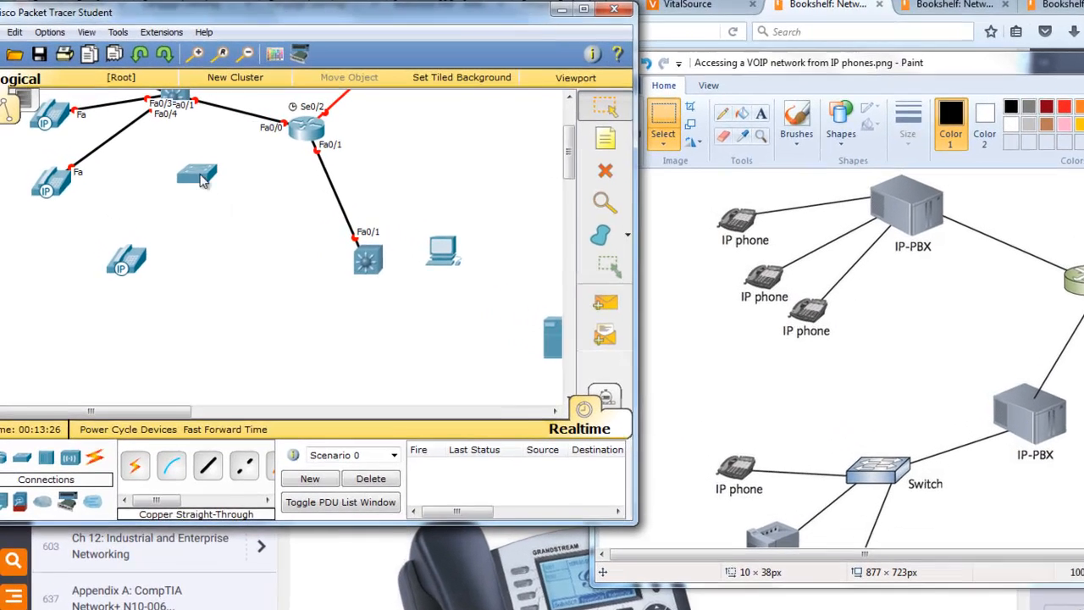
pyautogui.moveTo(169, 155); pyautogui.dragTo(197, 238)
pyautogui.moveTo(239, 283); pyautogui.dragTo(254, 284)
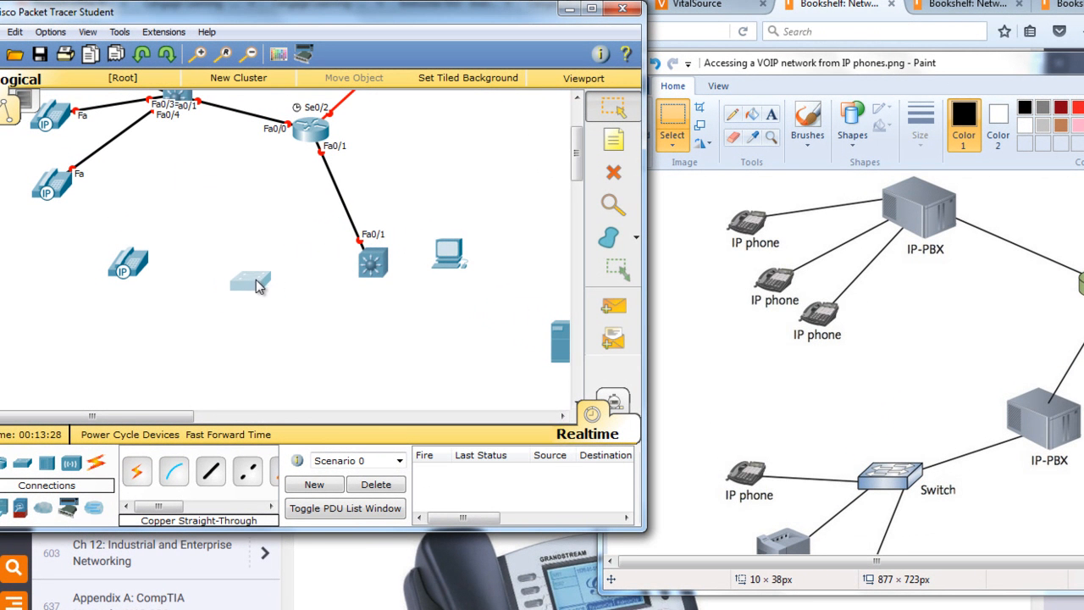
# Try to connect the lower multilayer switch's FastEthernet0/2 port to the generic switch with a Copper Straight-Through cable
pyautogui.click(211, 470)
pyautogui.click(365, 271)
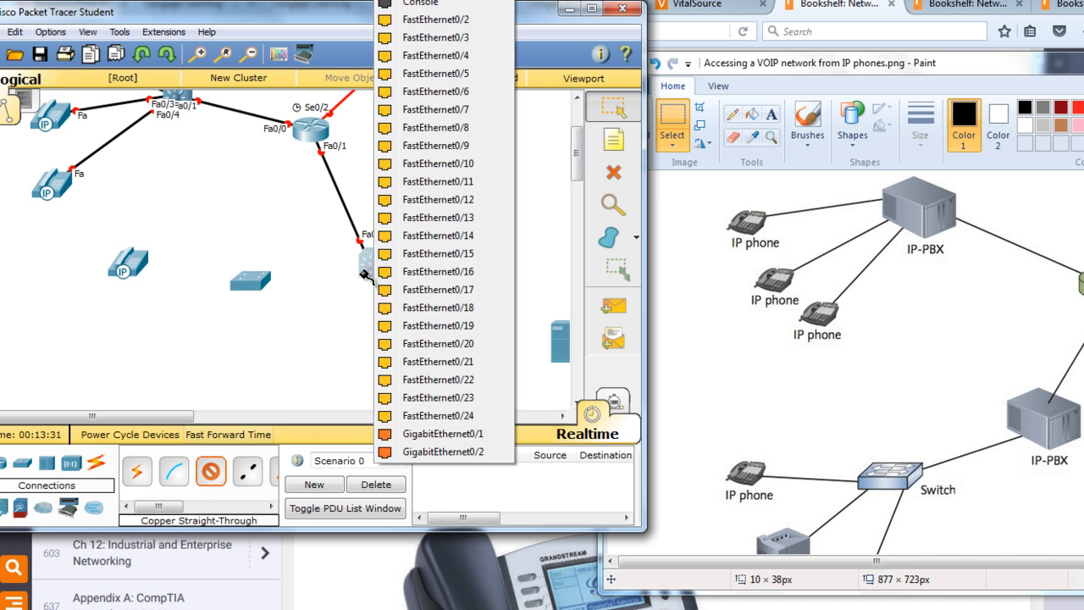
pyautogui.click(449, 19)
pyautogui.click(254, 285)
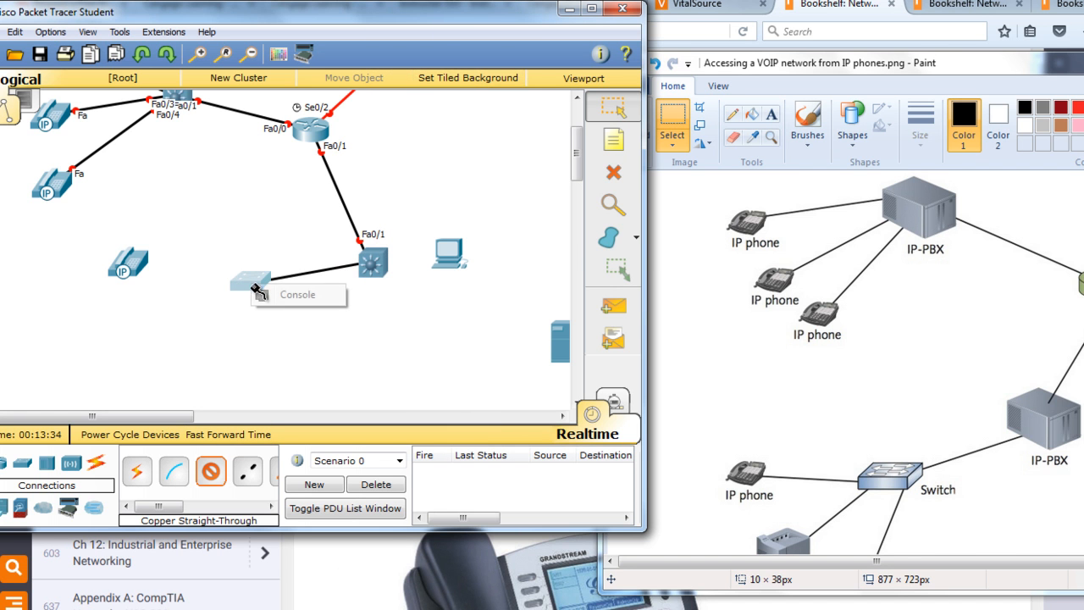
pyautogui.click(288, 302)
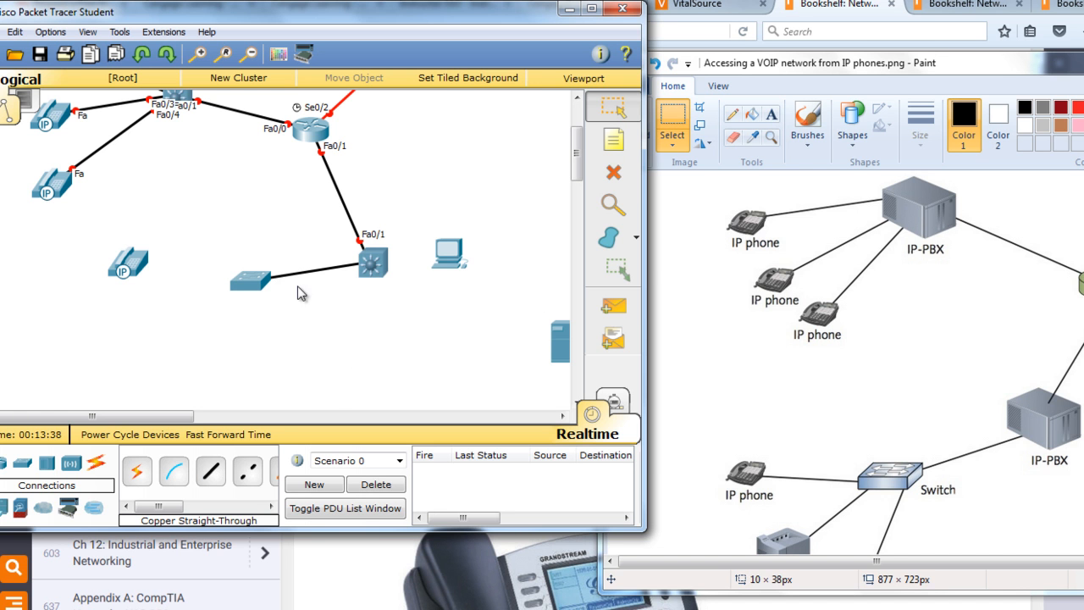
# Examine the generic switch's physical device view for installed port modules and close its window
pyautogui.click(250, 284)
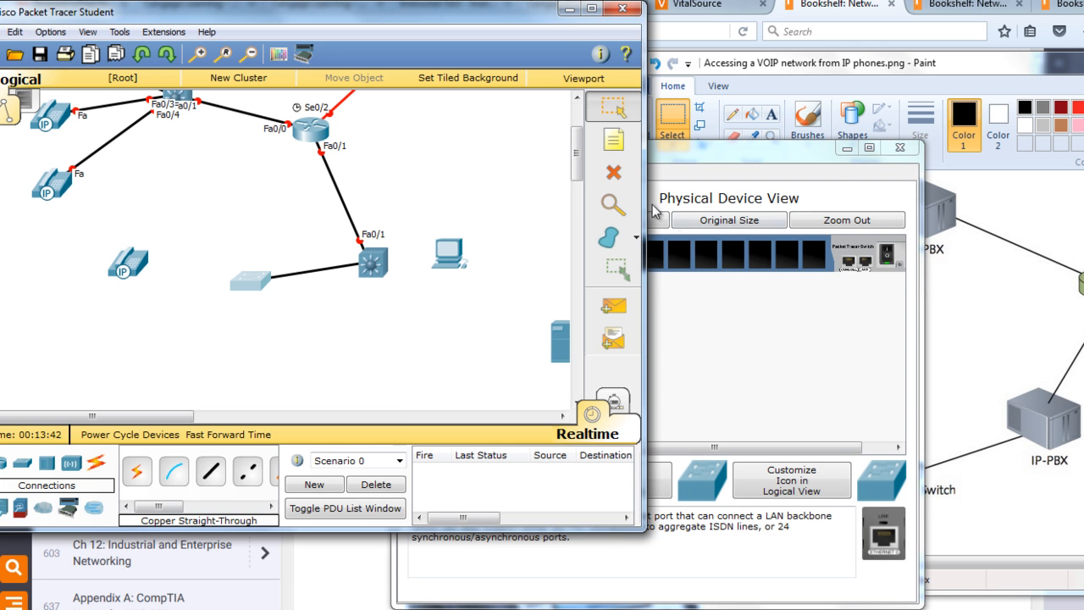
pyautogui.click(745, 479)
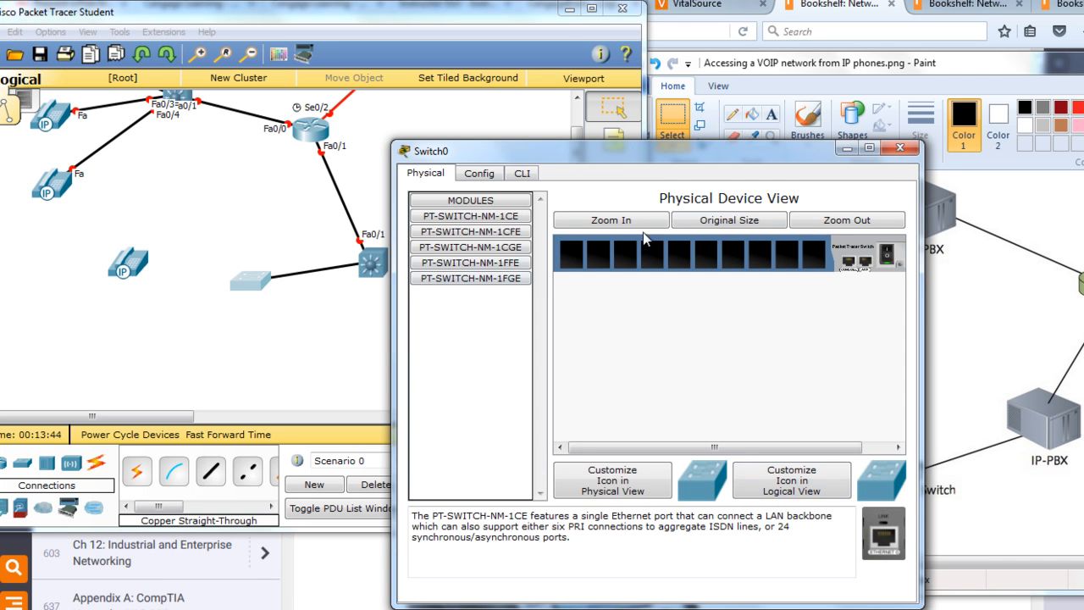
pyautogui.click(897, 149)
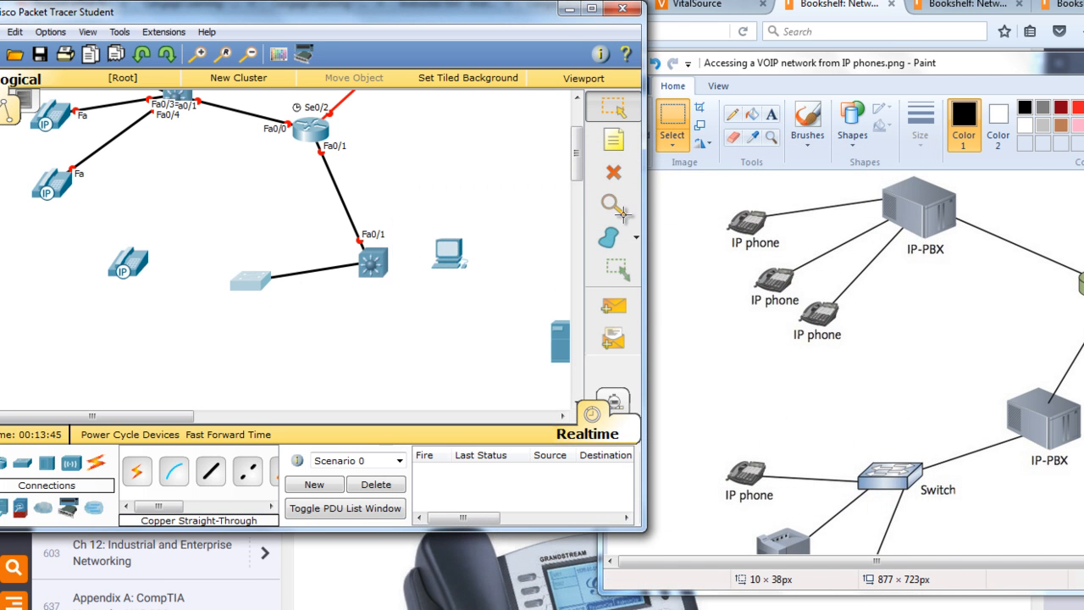
# Delete the generic switch from the workspace
pyautogui.click(613, 172)
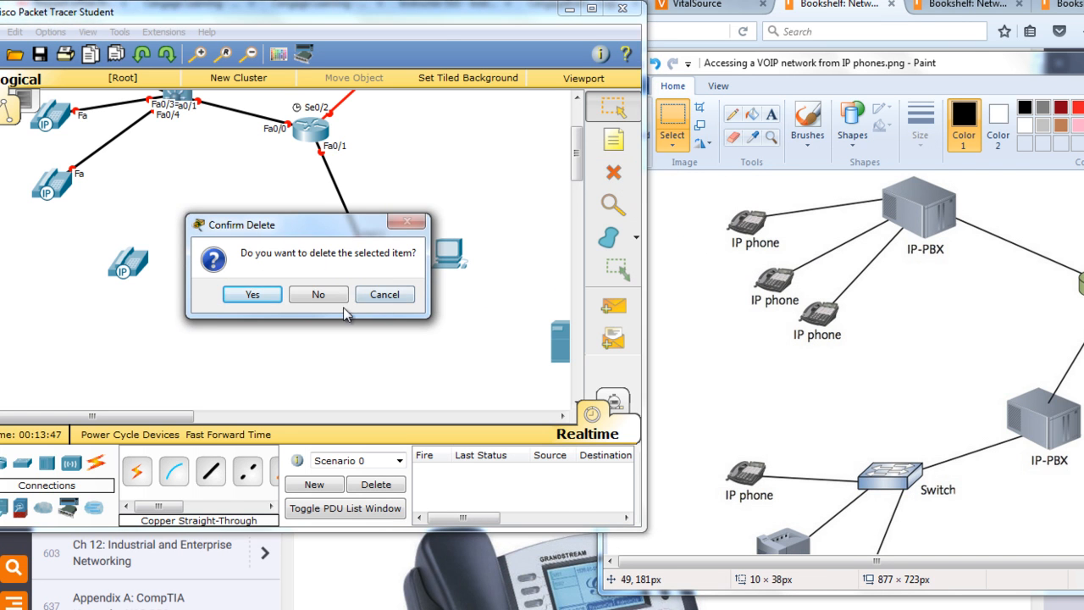
pyautogui.click(253, 294)
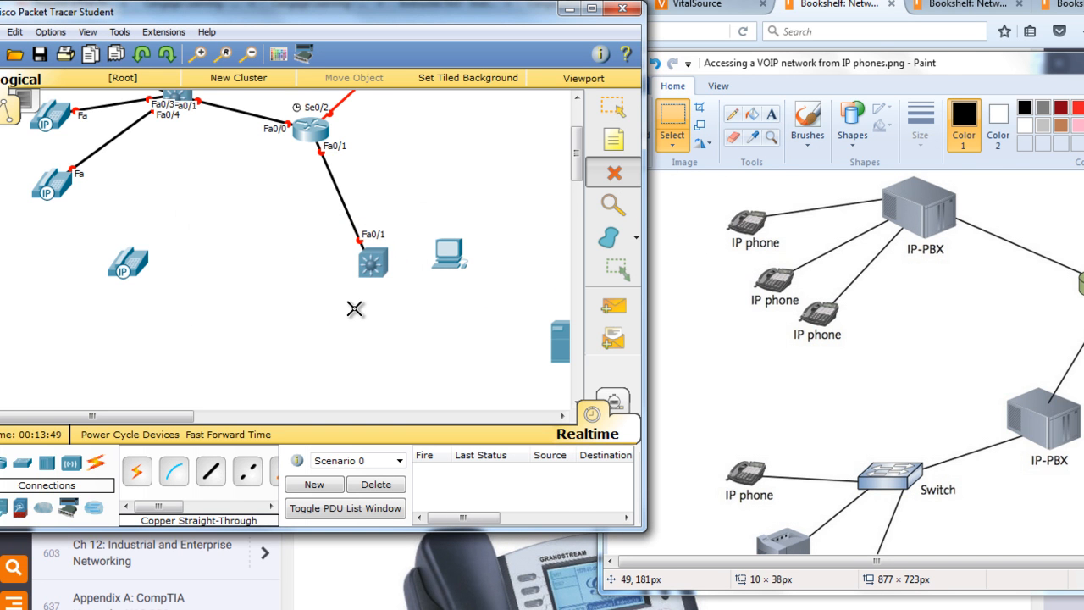
pyautogui.press('Escape')
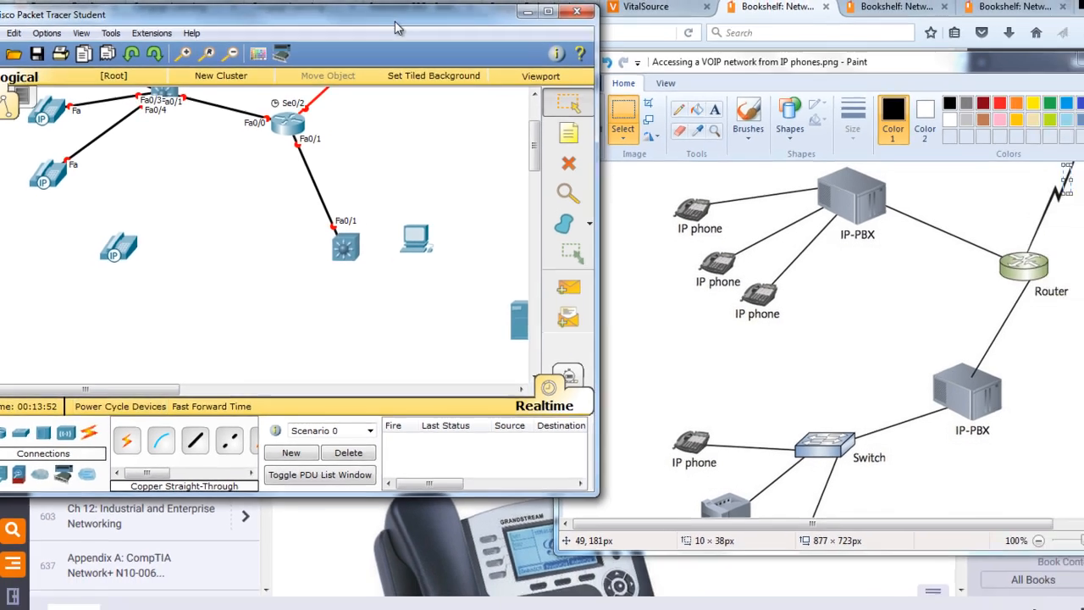
# Place a 2960 switch below and between the fourth IP phone and the lower multilayer switch
pyautogui.moveTo(430, 15); pyautogui.dragTo(625, 0)
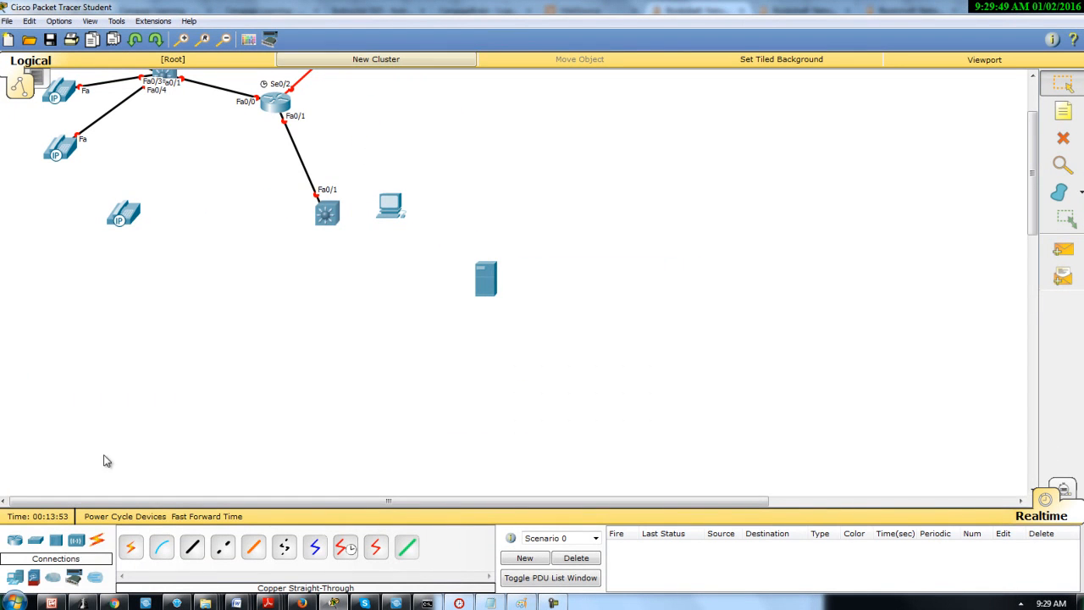
pyautogui.click(35, 541)
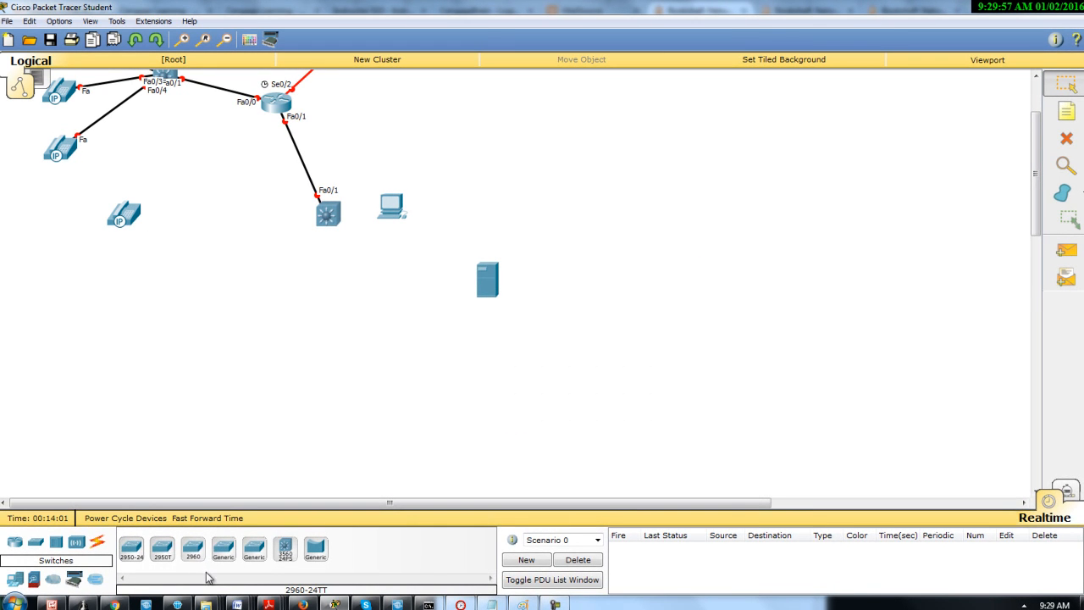
pyautogui.moveTo(200, 550); pyautogui.dragTo(228, 304)
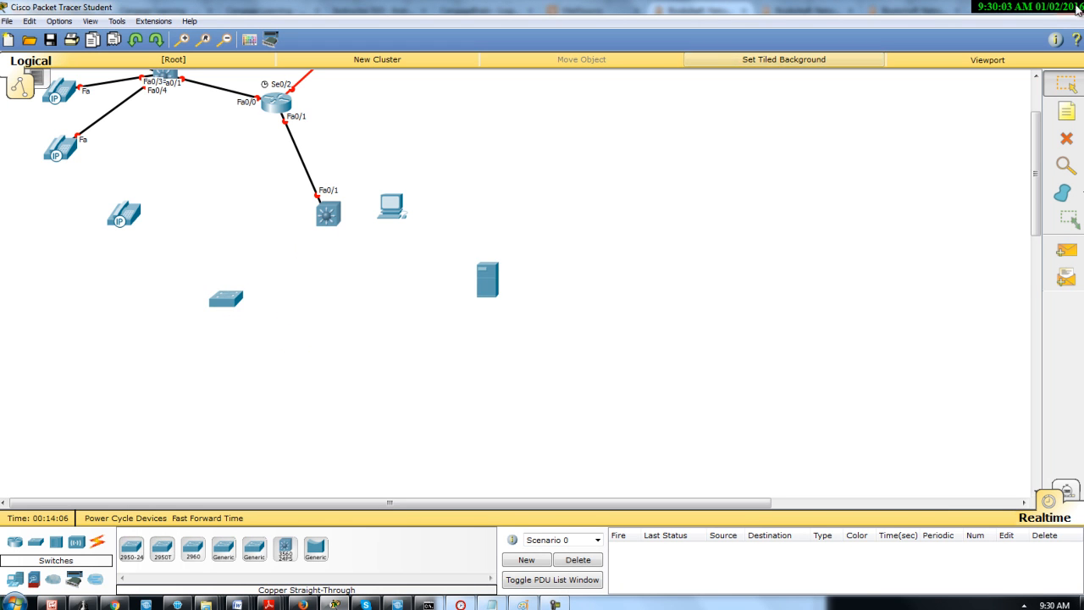
# Connect the 2960 switch's FastEthernet0/1 port to the lower multilayer switch's FastEthernet0/2 port with a Copper Straight-Through cable
pyautogui.click(1043, 8)
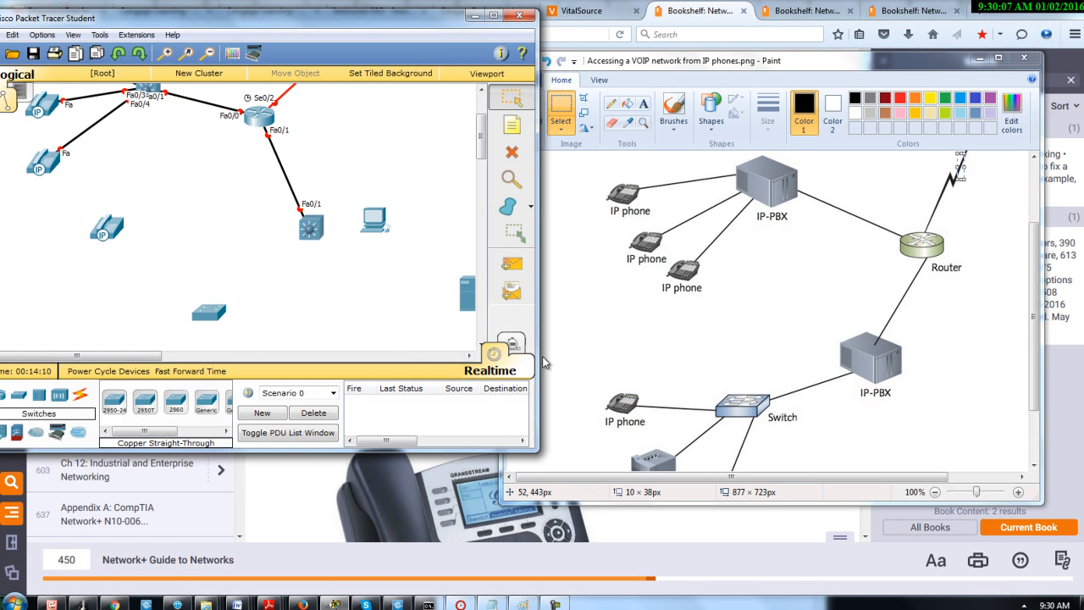
pyautogui.click(86, 408)
pyautogui.click(175, 402)
pyautogui.click(219, 314)
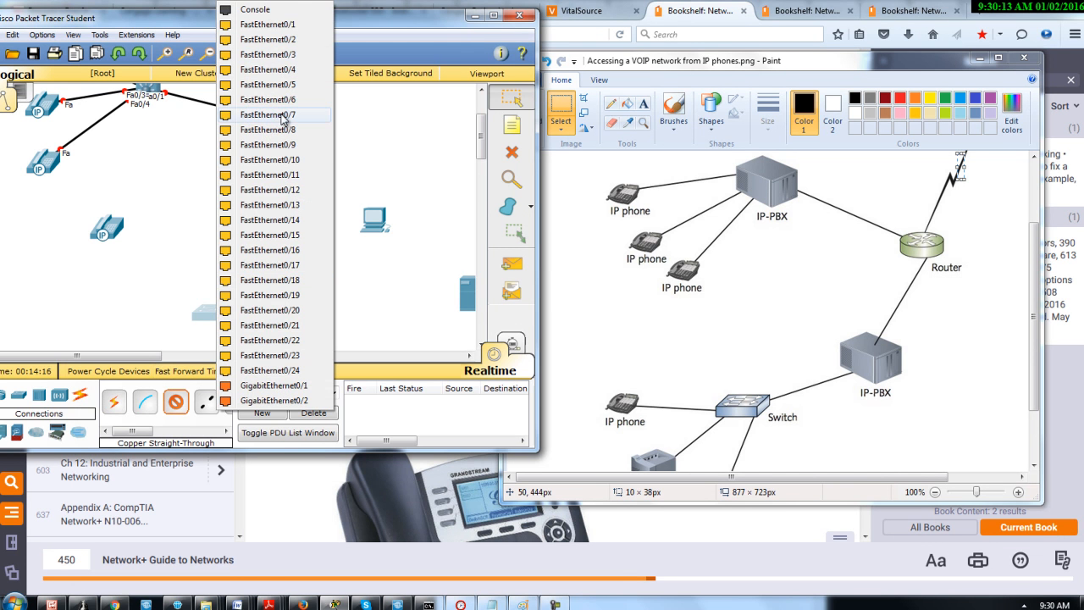
pyautogui.click(284, 25)
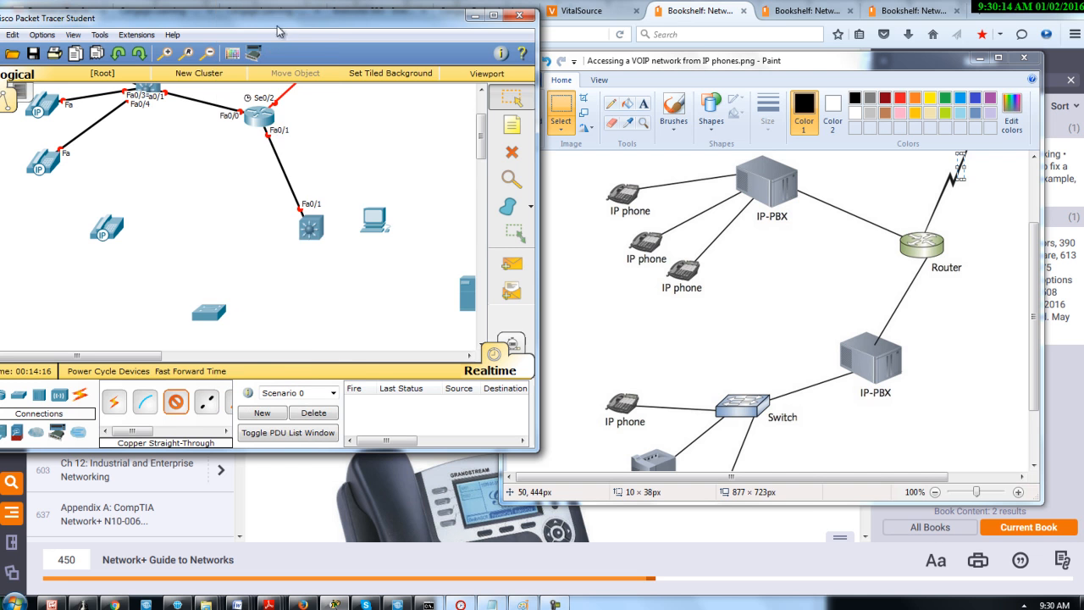
pyautogui.click(310, 239)
pyautogui.click(366, 34)
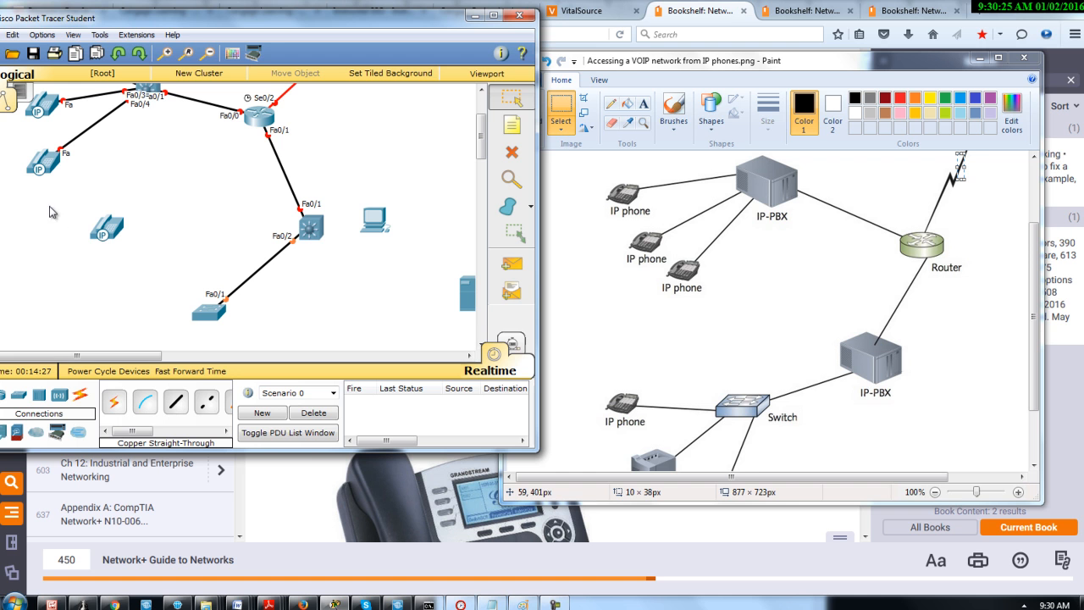
# Connect the 2960 switch's FastEthernet0/2 port to the fourth IP phone's Switch port with a Copper Straight-Through cable
pyautogui.click(175, 402)
pyautogui.click(211, 315)
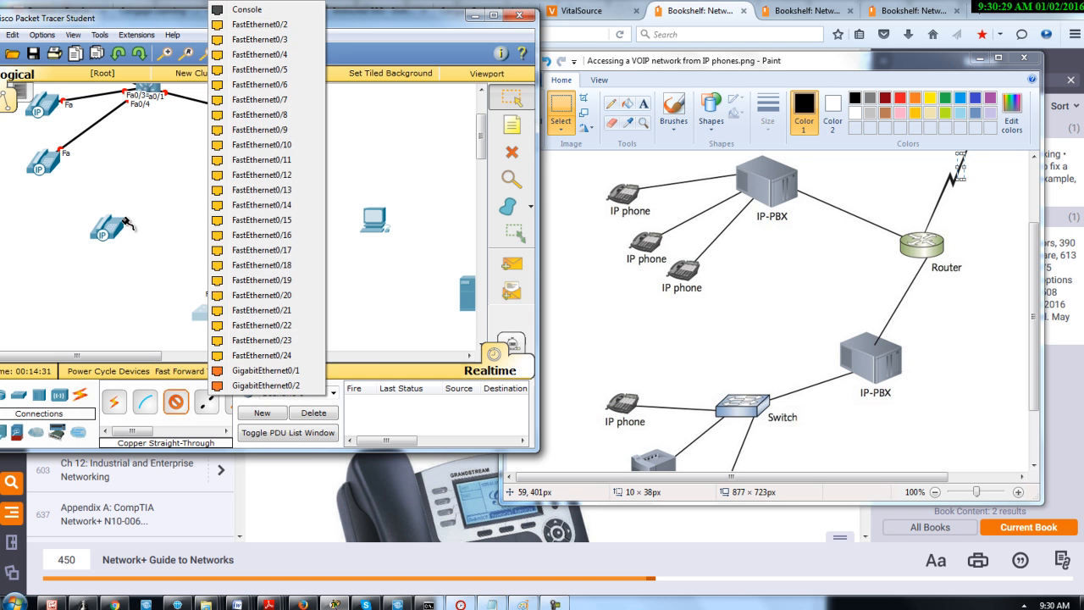
pyautogui.click(254, 34)
pyautogui.click(106, 227)
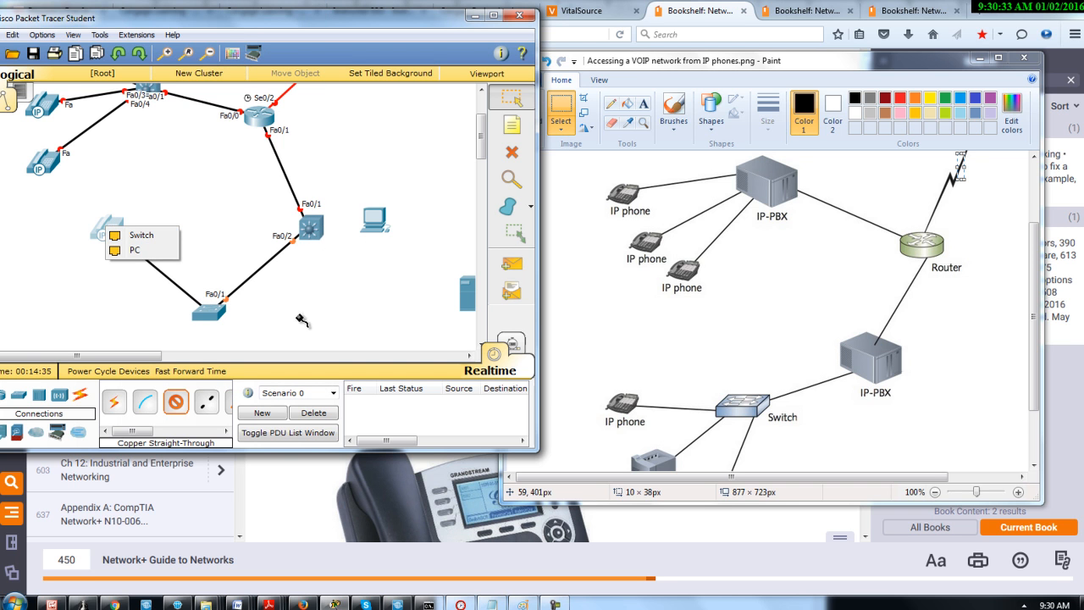
pyautogui.click(137, 235)
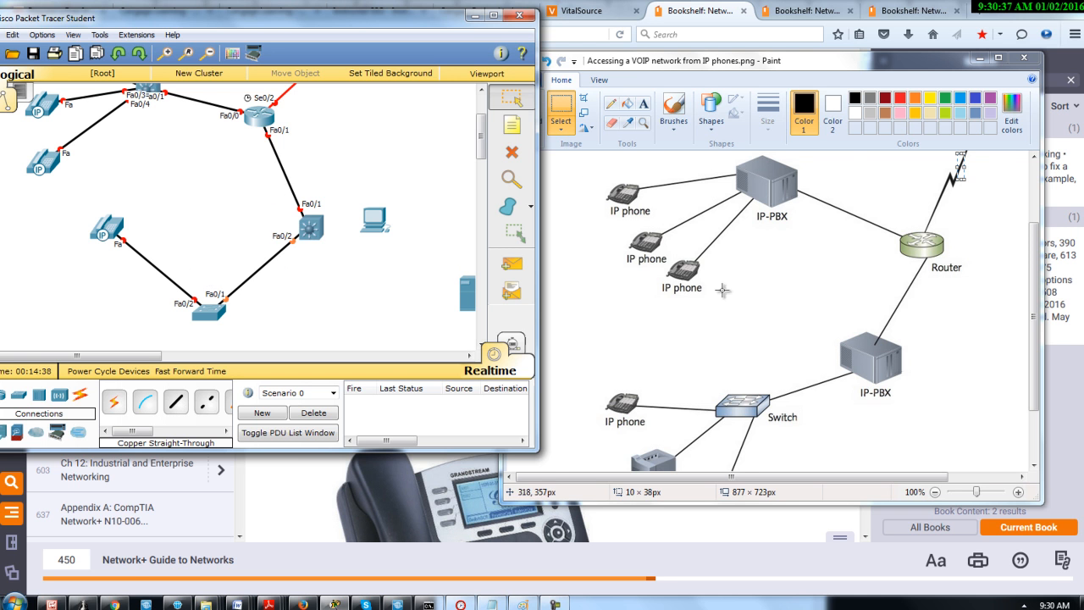
# Move the server below the fourth IP phone, to the lower left of the 2960 switch, matching the diagram's printer position
pyautogui.moveTo(1034, 354)
pyautogui.mouseDown()
pyautogui.moveTo(1045, 394)
pyautogui.moveTo(1057, 372)
pyautogui.mouseUp()
pyautogui.click(466, 303)
pyautogui.moveTo(465, 303); pyautogui.dragTo(107, 339)
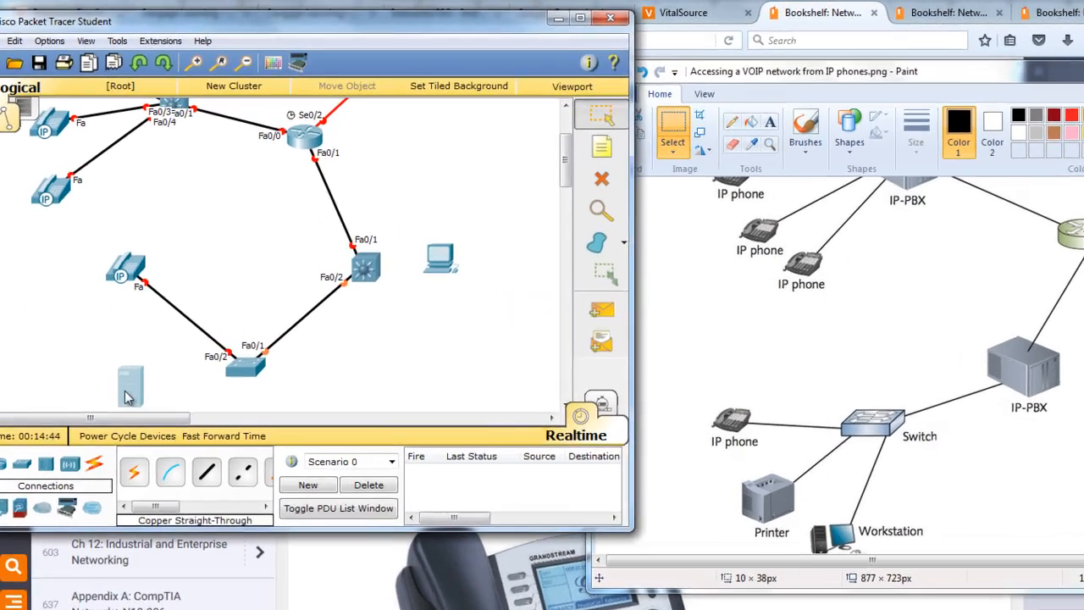
pyautogui.moveTo(127, 398); pyautogui.dragTo(128, 398)
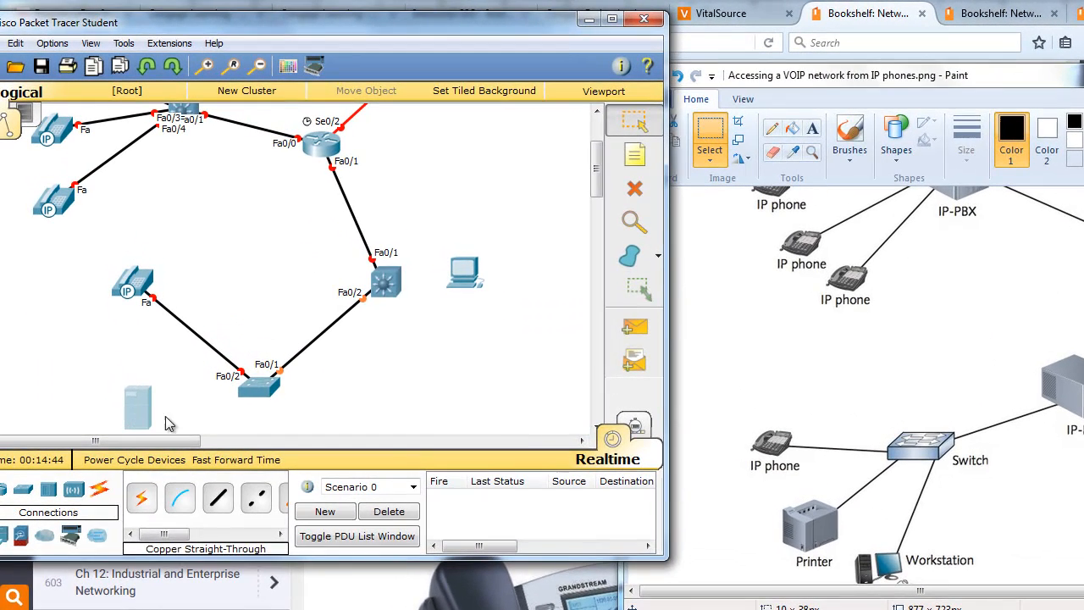
# Connect the 2960 switch's FastEthernet0/4 port to the server's FastEthernet0 port with a Copper Straight-Through cable
pyautogui.click(207, 471)
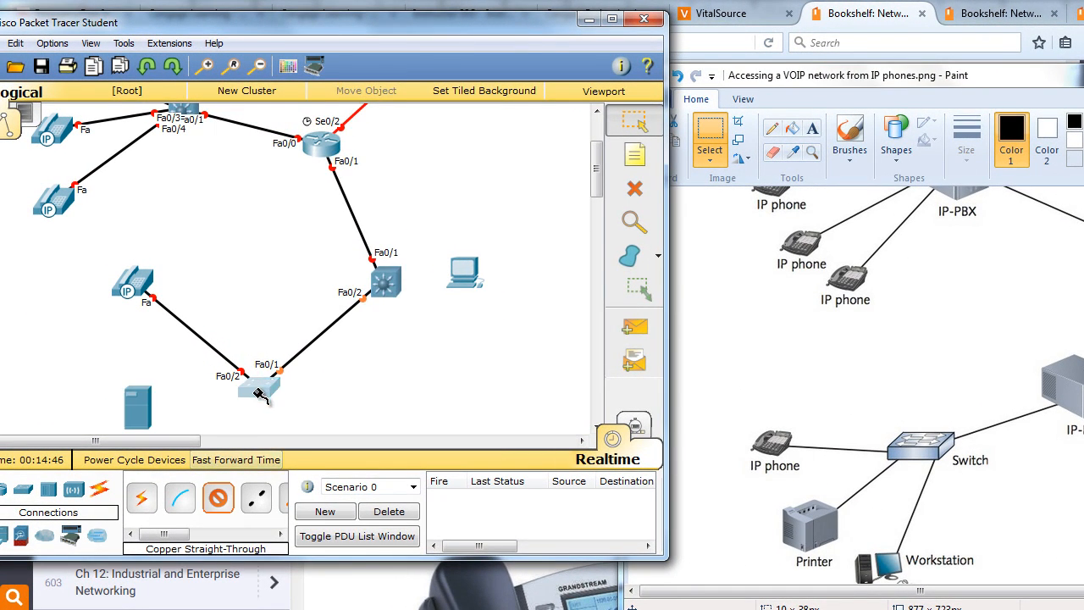
pyautogui.click(258, 394)
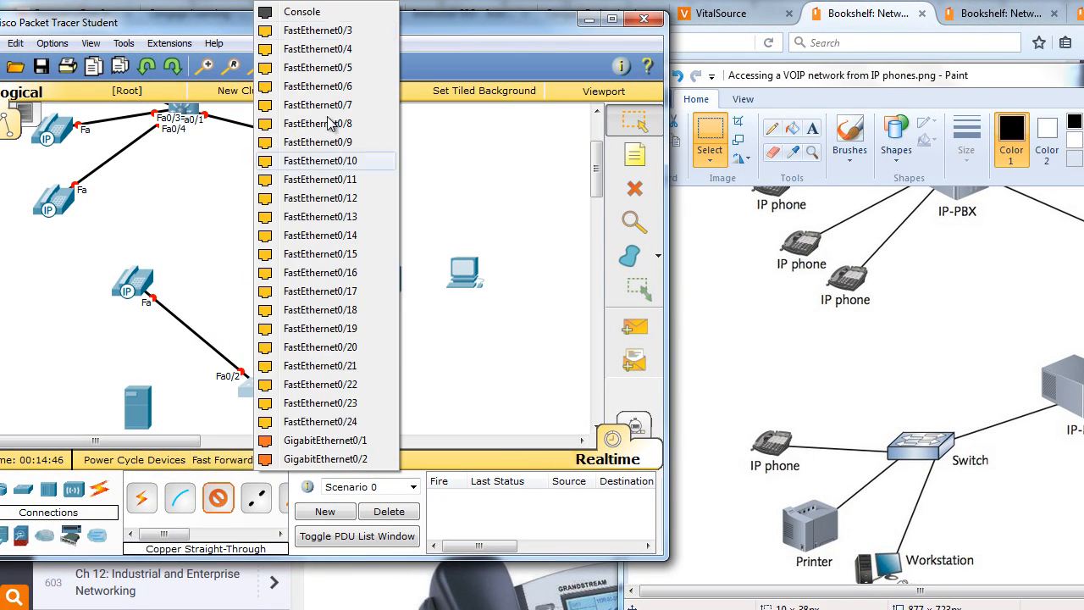
pyautogui.click(307, 39)
pyautogui.click(141, 410)
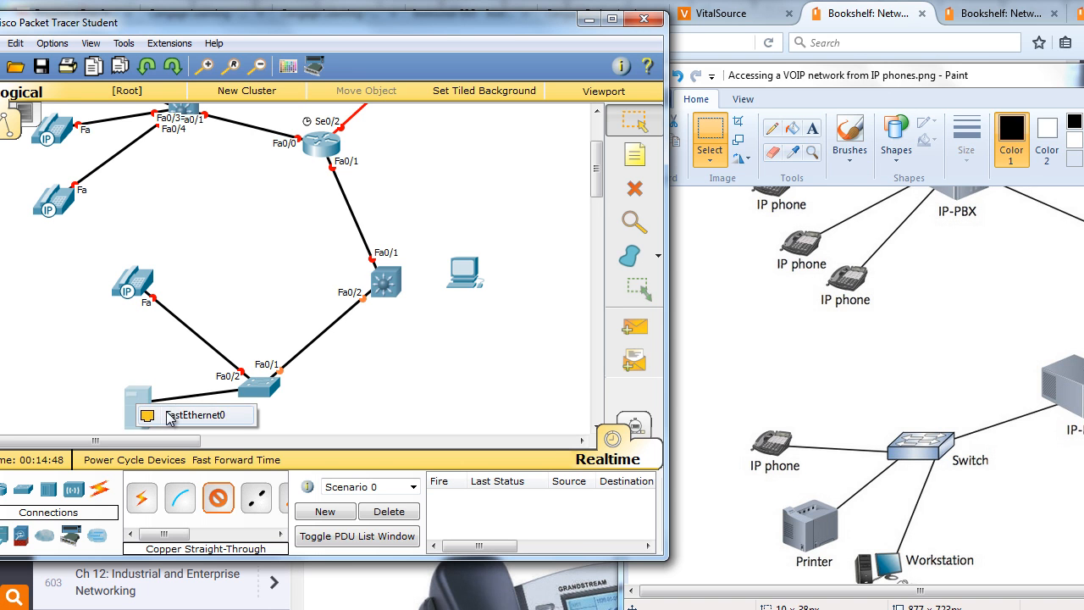
pyautogui.click(171, 413)
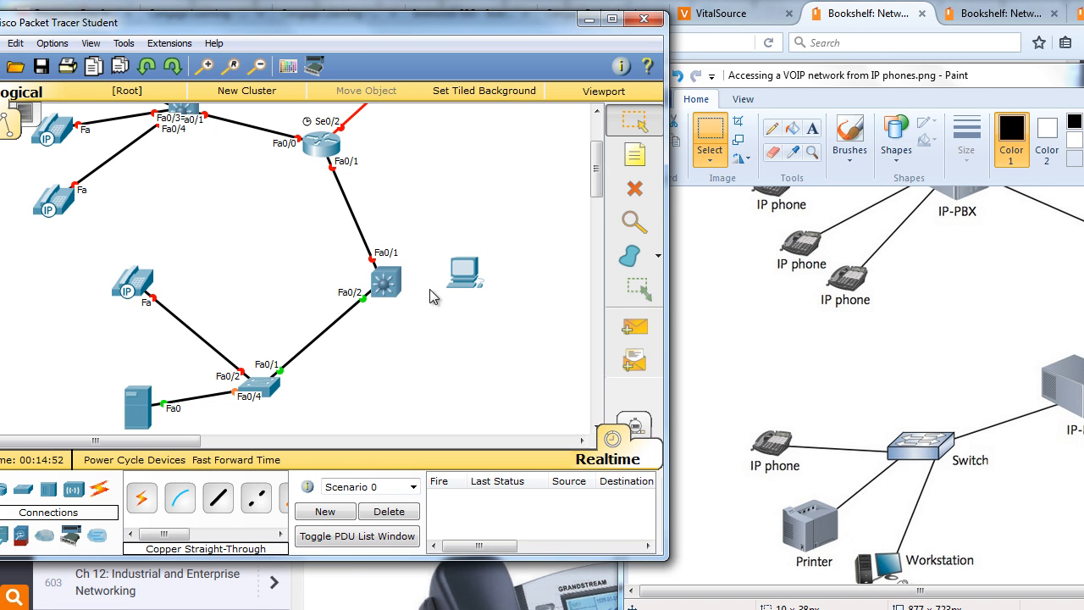
# Move the PC to the lower right of the 2960 switch and maximize the Packet Tracer window
pyautogui.moveTo(469, 276); pyautogui.dragTo(354, 425)
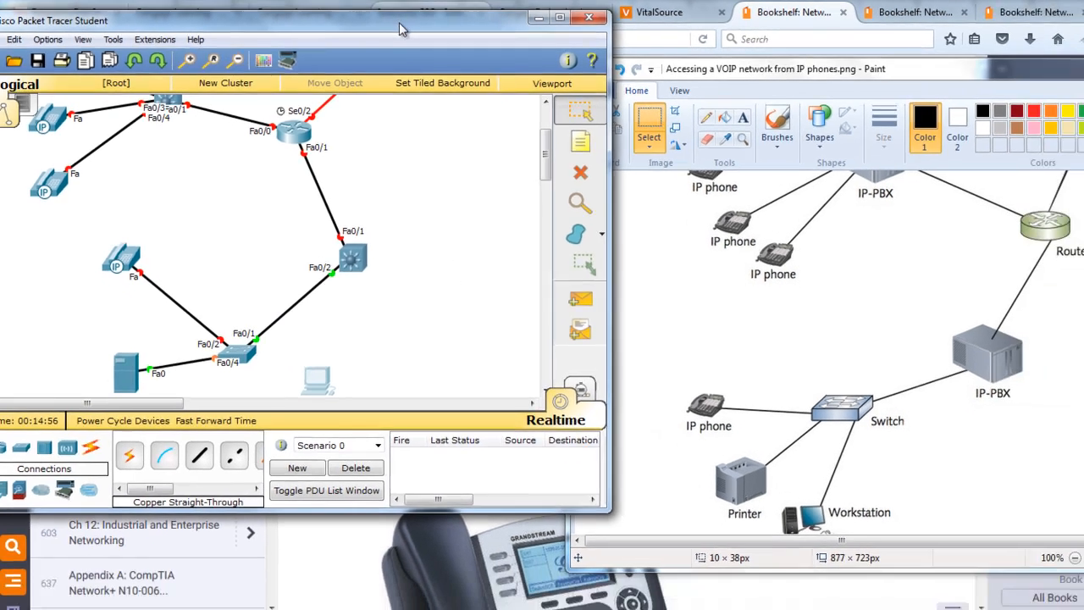
pyautogui.moveTo(442, 25); pyautogui.dragTo(500, 4)
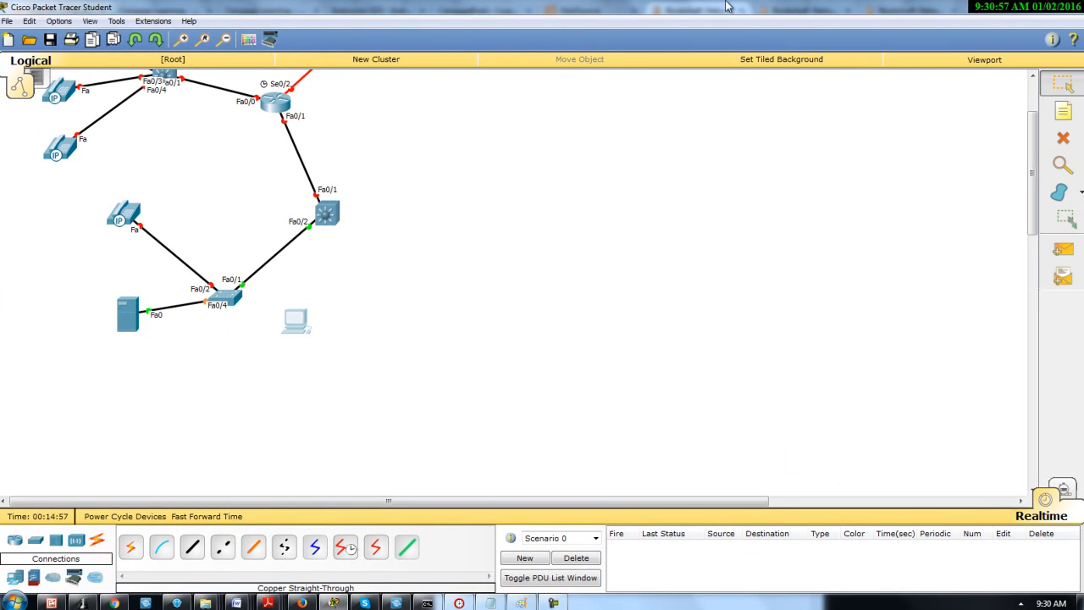
pyautogui.click(1029, 106)
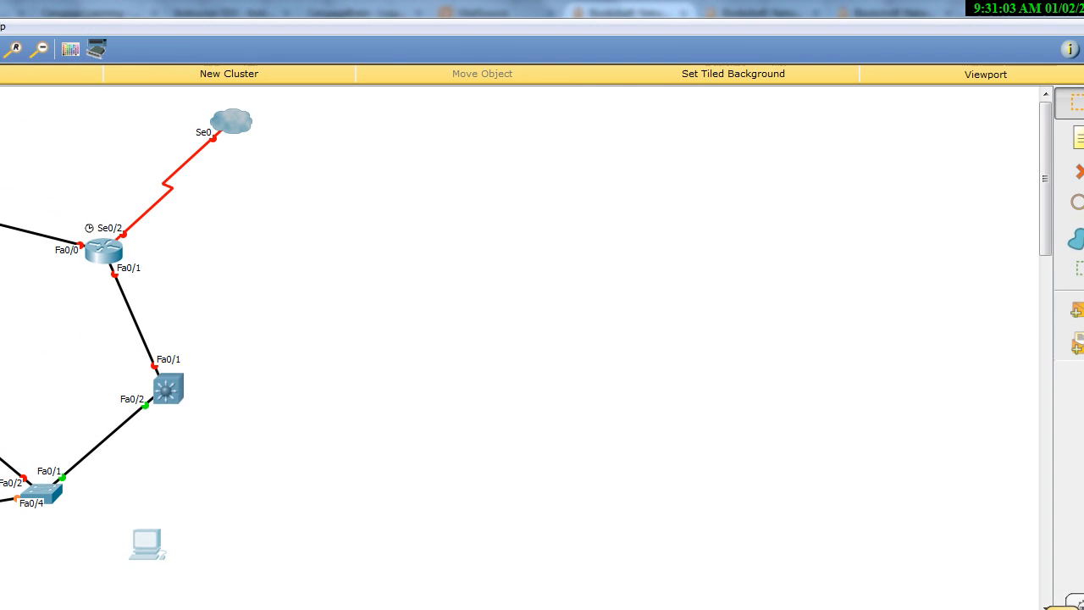
# Connect the 2960 switch's FastEthernet0/3 port to the PC's Fa0 port with a Copper Straight-Through cable
pyautogui.click(56, 494)
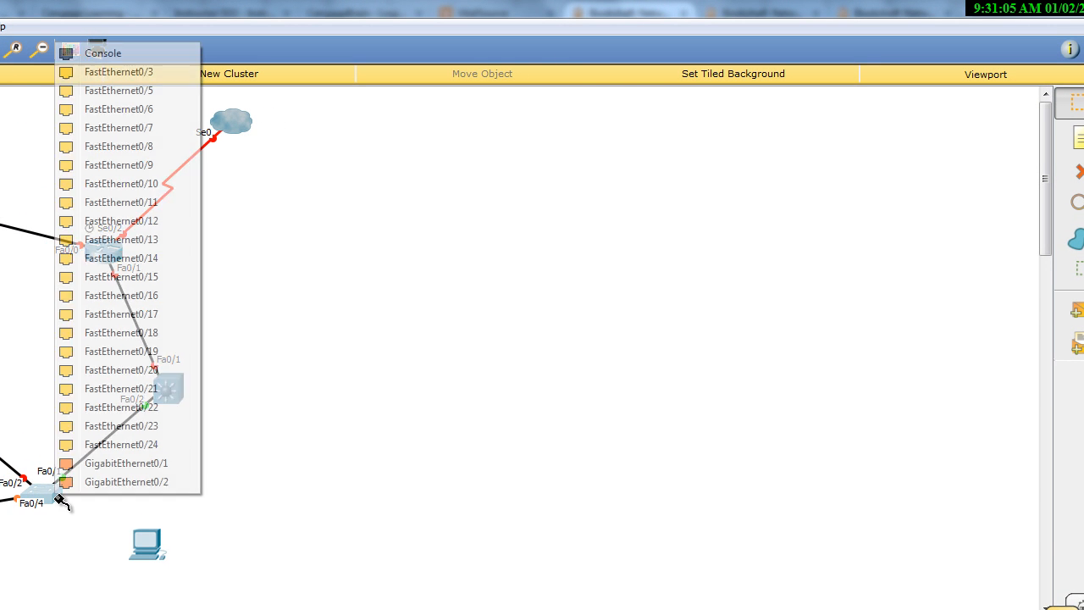
pyautogui.click(114, 73)
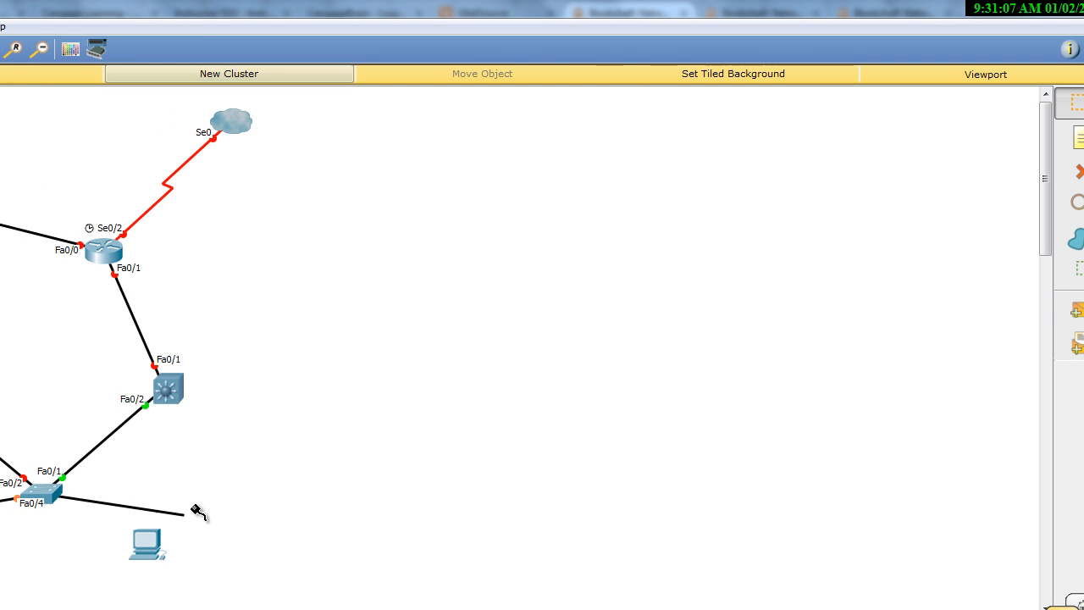
pyautogui.click(159, 540)
pyautogui.click(199, 570)
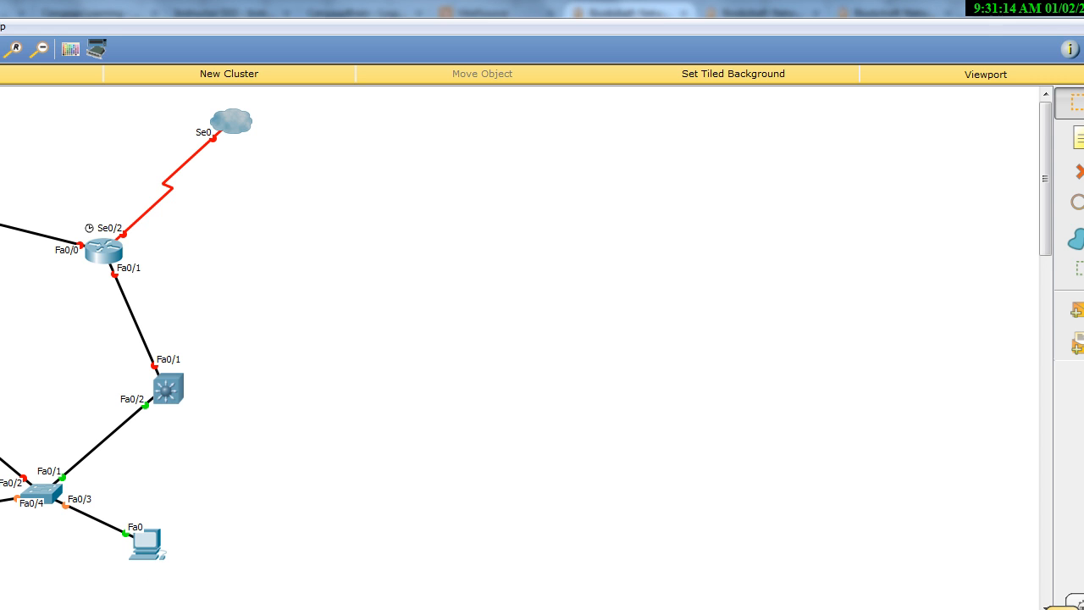
# Switch to Paint and compare the textbook VoIP diagram with the built topology, from the upper IP phones down to the workstation
pyautogui.click(523, 601)
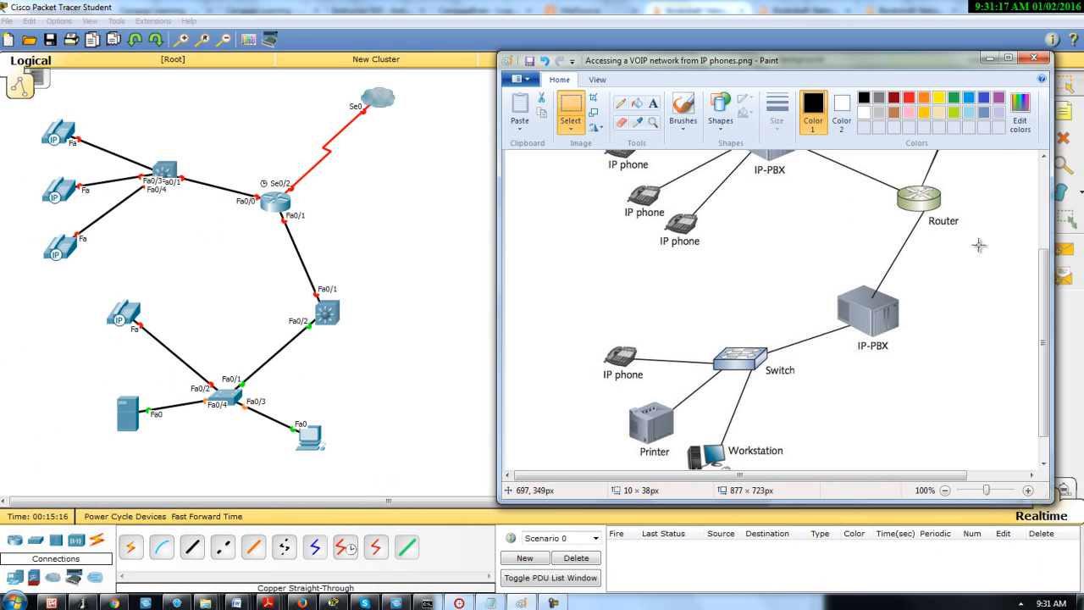
pyautogui.moveTo(1042, 309); pyautogui.dragTo(1032, 271)
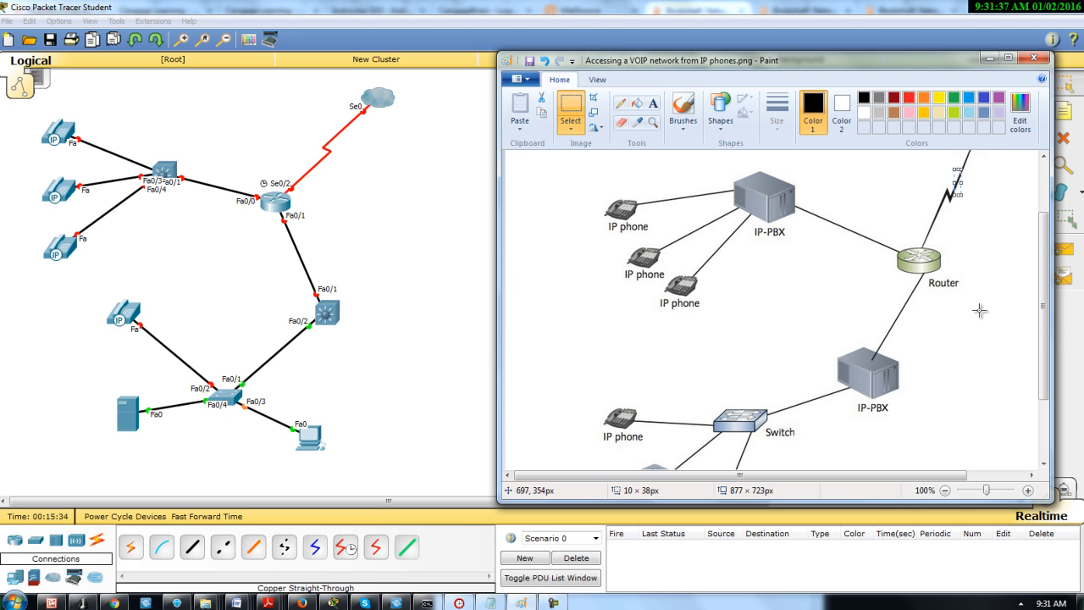
pyautogui.scroll(-3, 1055, 378)
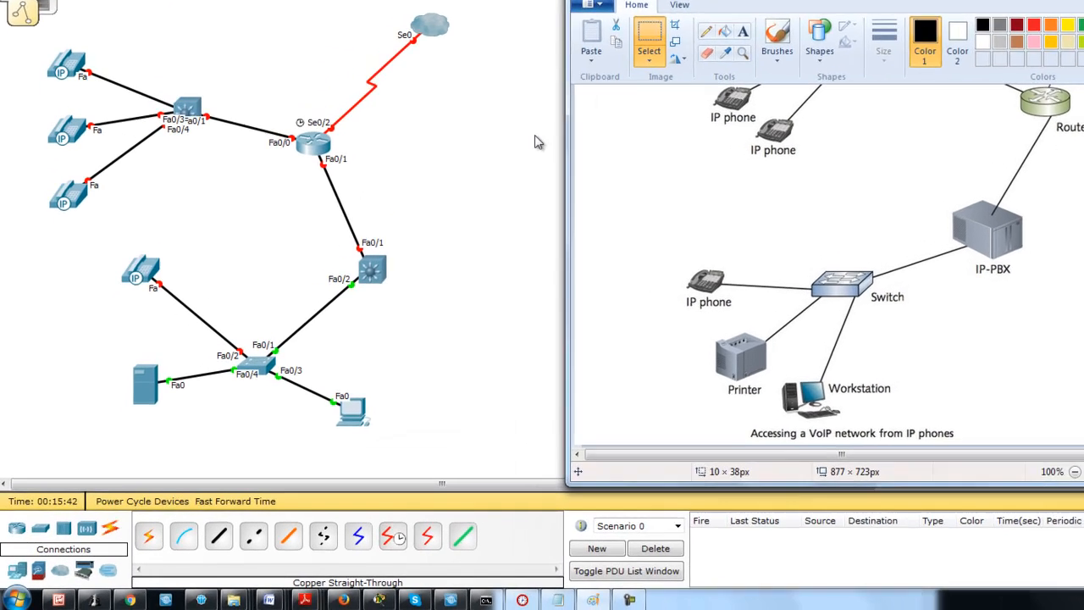
# Arrange the Packet Tracer and Paint windows side by side, keeping the diagram's caption and the workspace below the PC in view
pyautogui.click(388, 226)
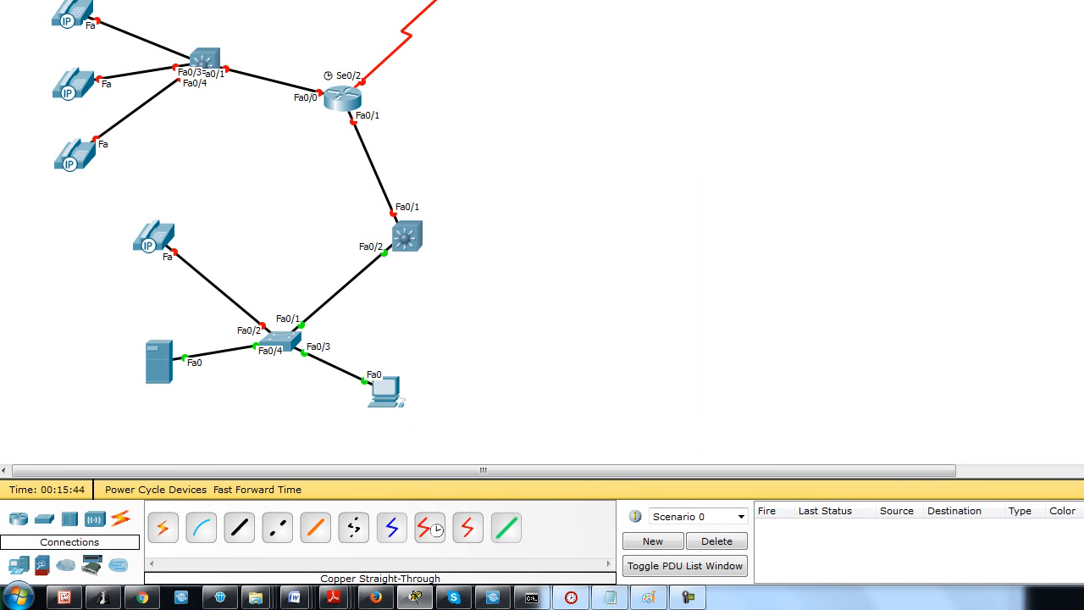
pyautogui.click(178, 452)
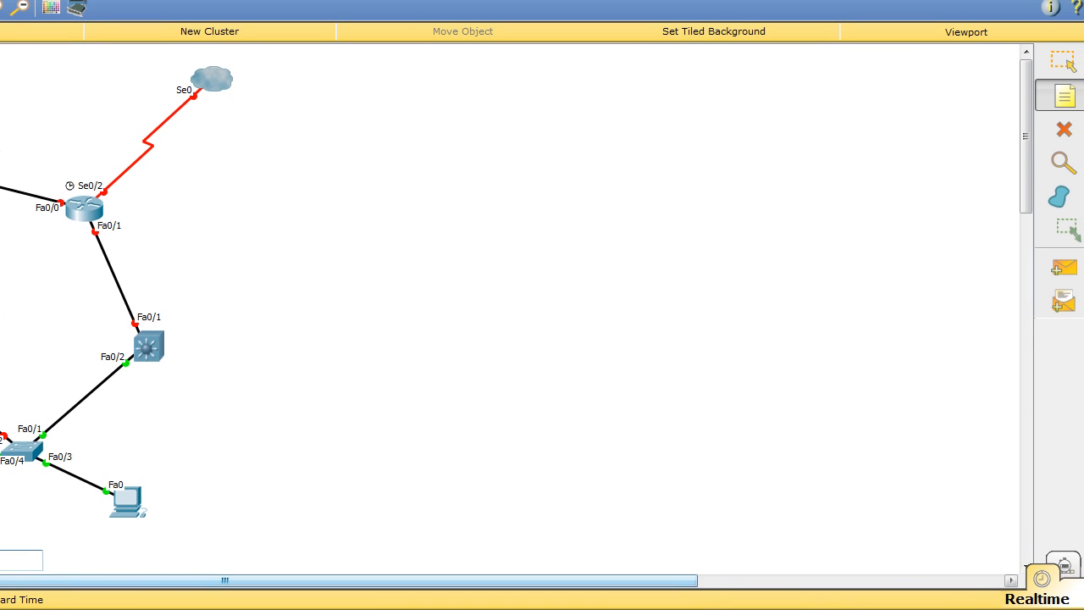
pyautogui.hotkey('alt', 'Tab')
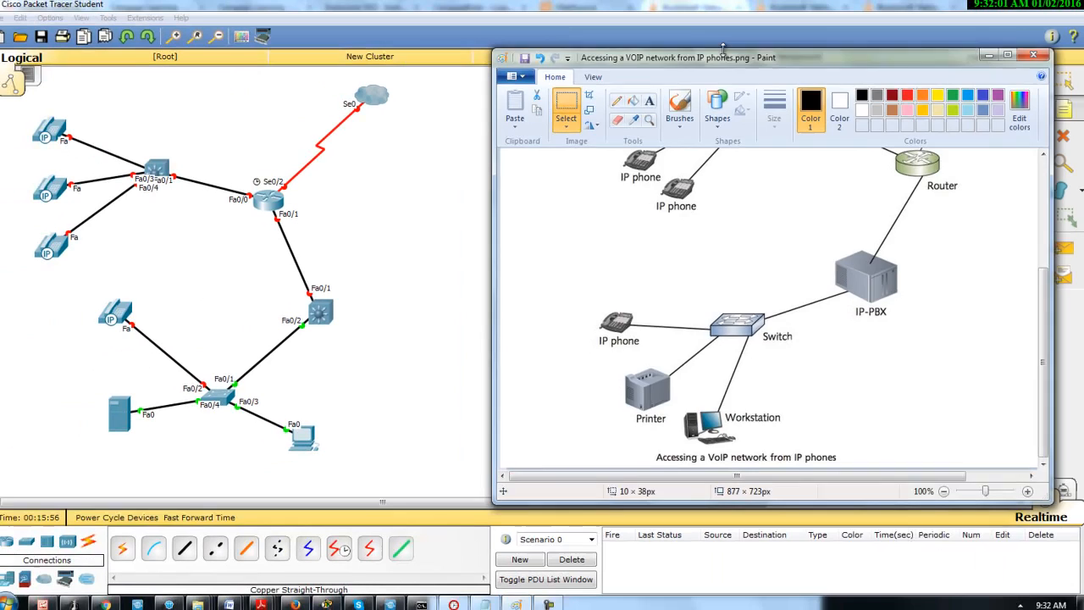
pyautogui.moveTo(690, 35); pyautogui.dragTo(846, 34)
pyautogui.moveTo(904, 54)
pyautogui.mouseDown()
pyautogui.moveTo(1021, 211)
pyautogui.moveTo(1027, 175)
pyautogui.mouseUp()
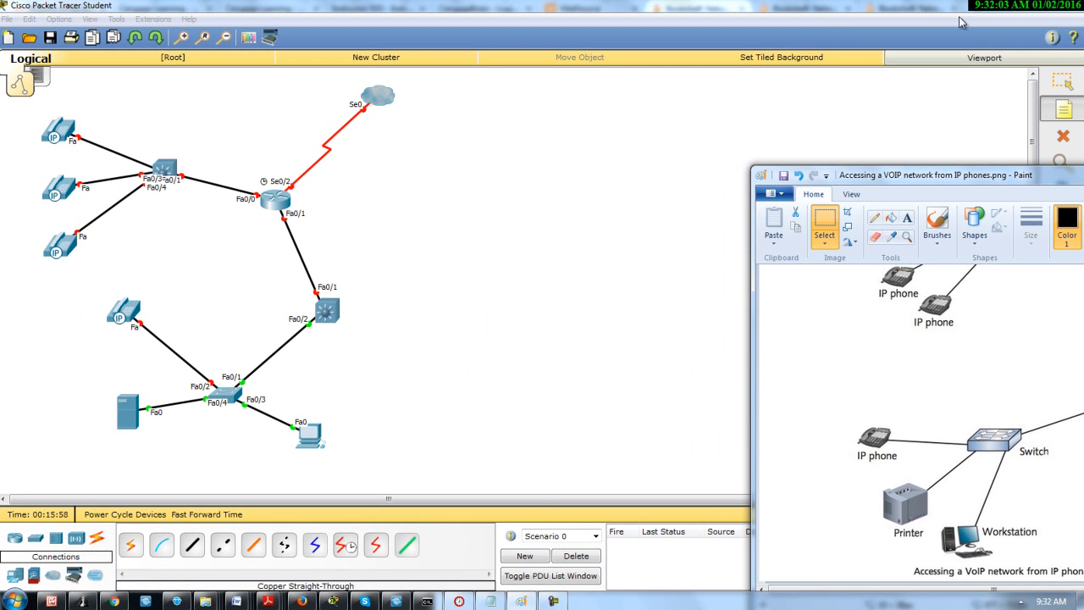
pyautogui.click(1034, 8)
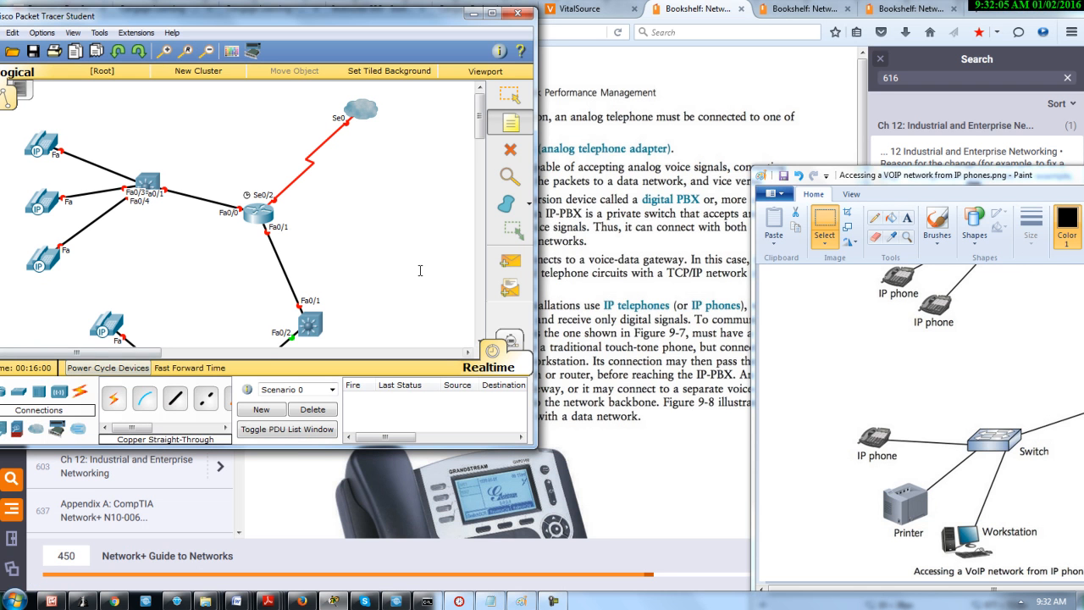
pyautogui.moveTo(480, 119); pyautogui.dragTo(500, 163)
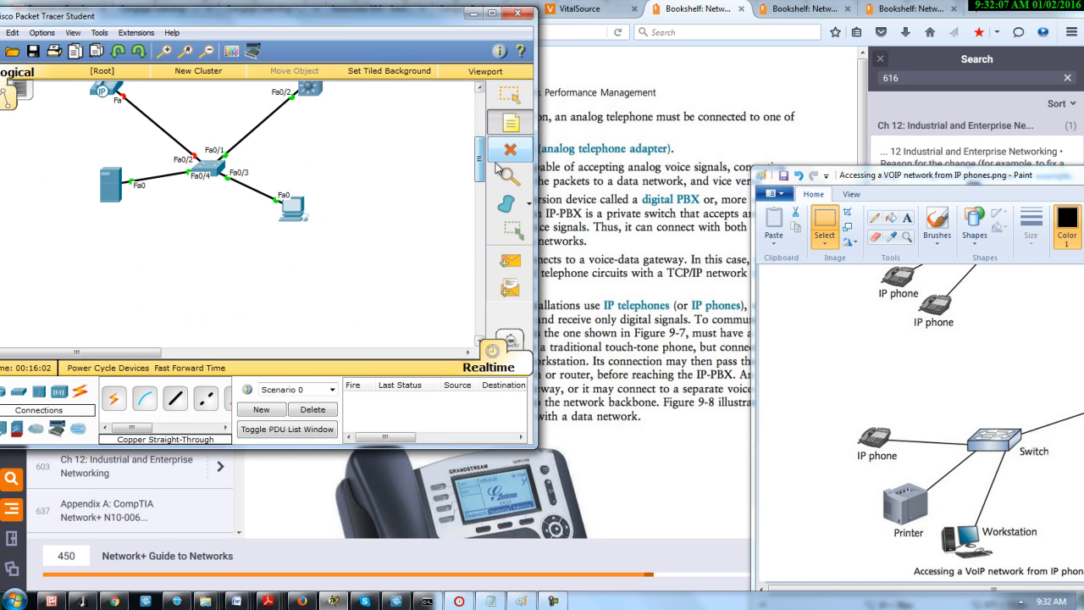
# Place a note reading "Accessing a VOIP network from IP phone" below the server and PC
pyautogui.click(89, 315)
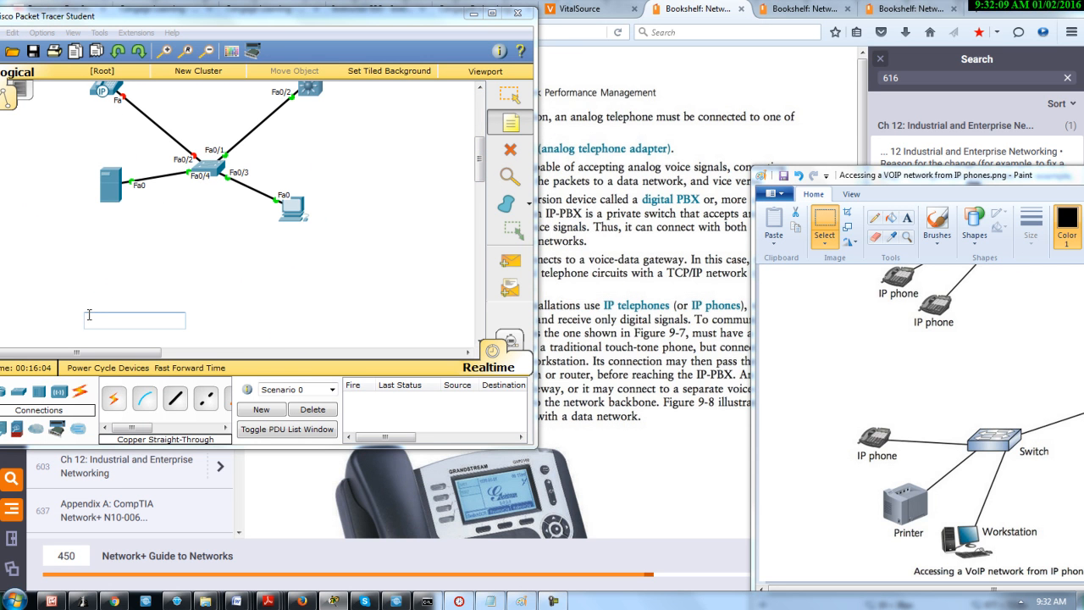
pyautogui.write('Accessing a VOIP')
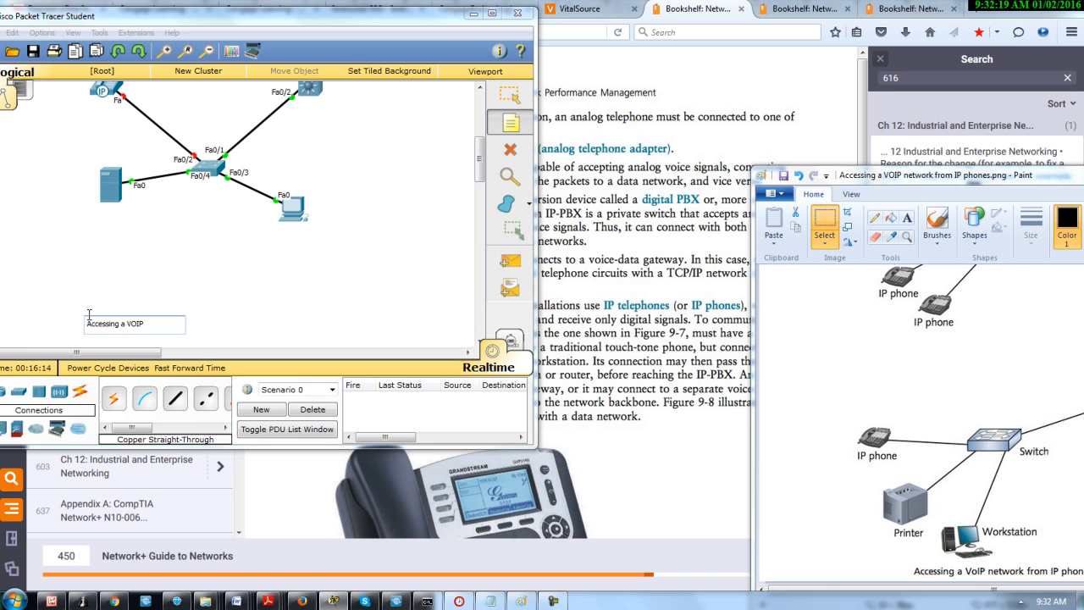
pyautogui.write('ork from IP phone')
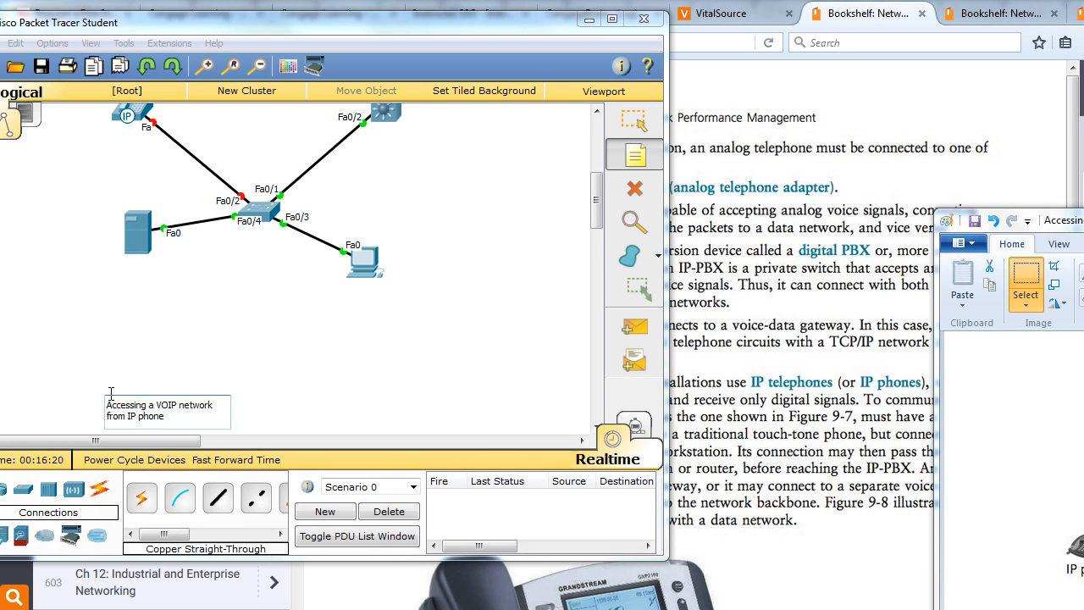
pyautogui.click(288, 319)
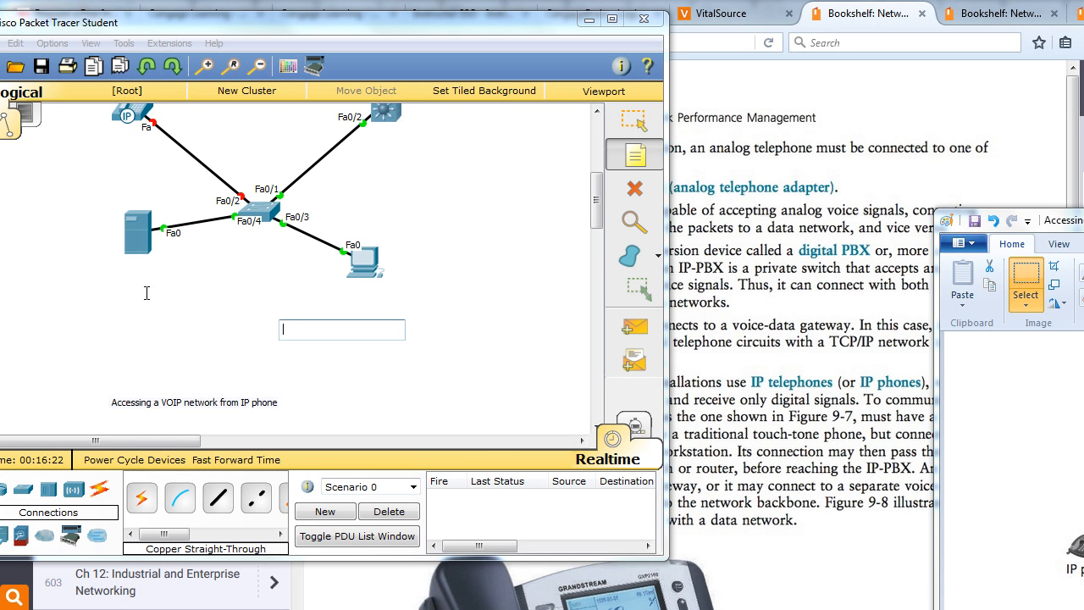
pyautogui.press('Escape')
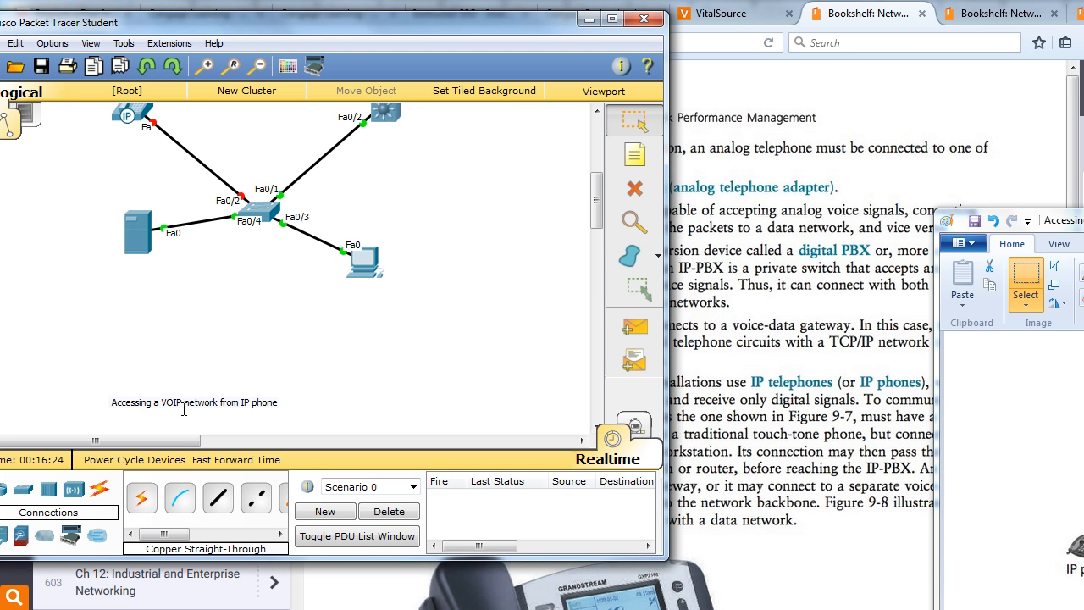
# Move the caption note up and to the right beneath the topology, and maximize the Packet Tracer window
pyautogui.moveTo(122, 398); pyautogui.dragTo(188, 343)
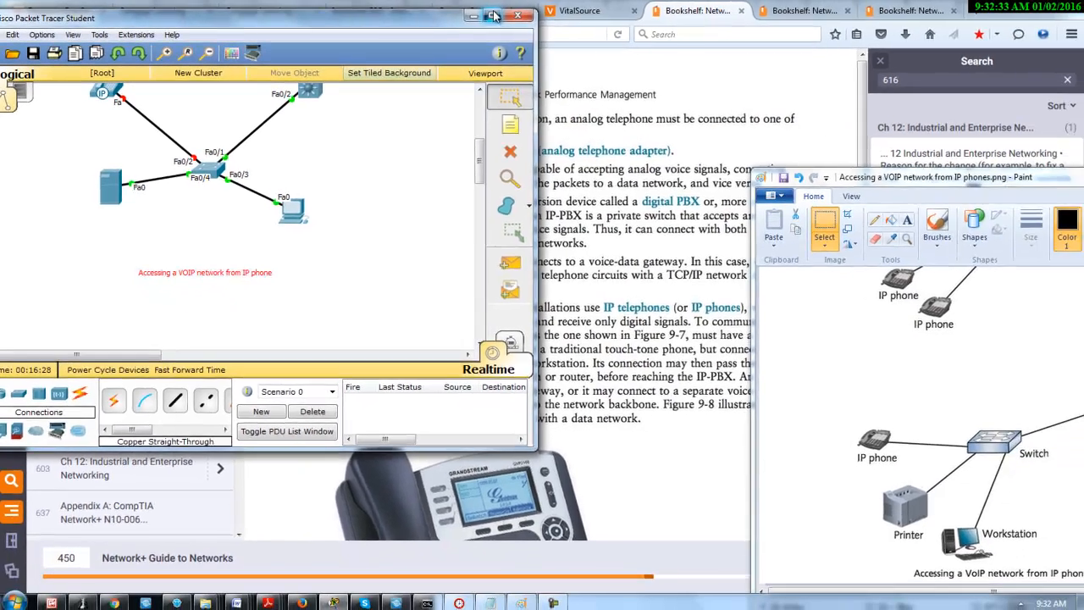
pyautogui.click(544, 16)
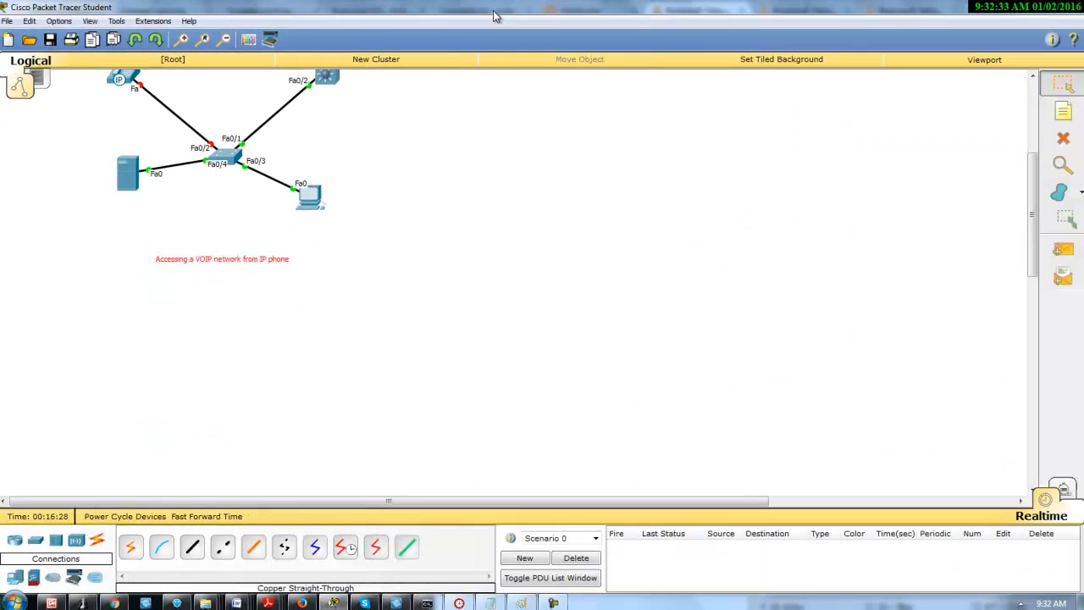
pyautogui.moveTo(1031, 186); pyautogui.dragTo(1031, 115)
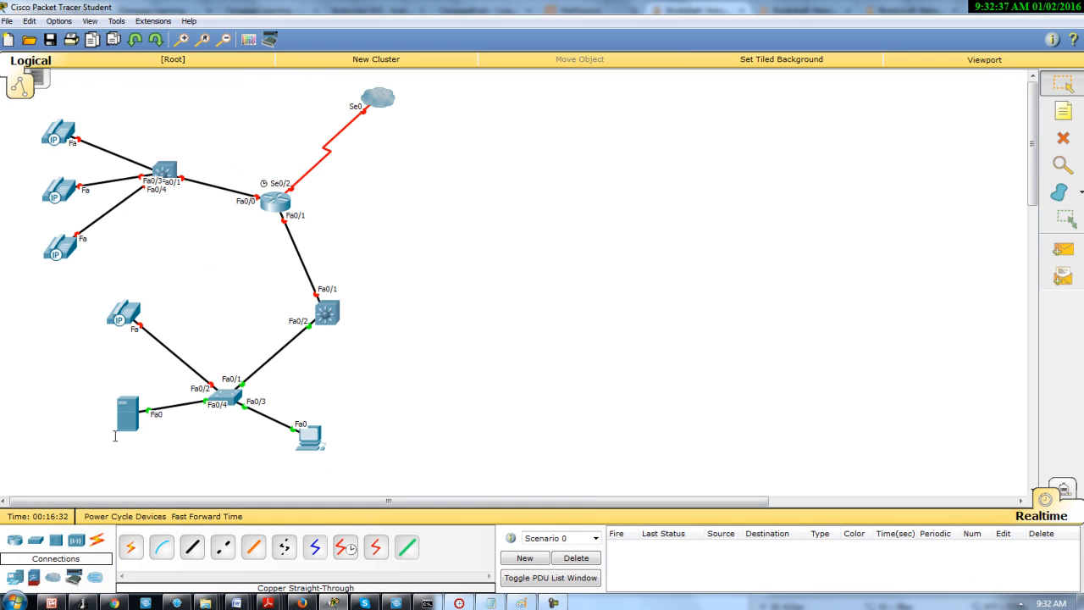
# Copy the entire text of the caption note below the topology
pyautogui.moveTo(115, 436)
pyautogui.moveTo(1032, 183); pyautogui.dragTo(1033, 252)
pyautogui.click(237, 269)
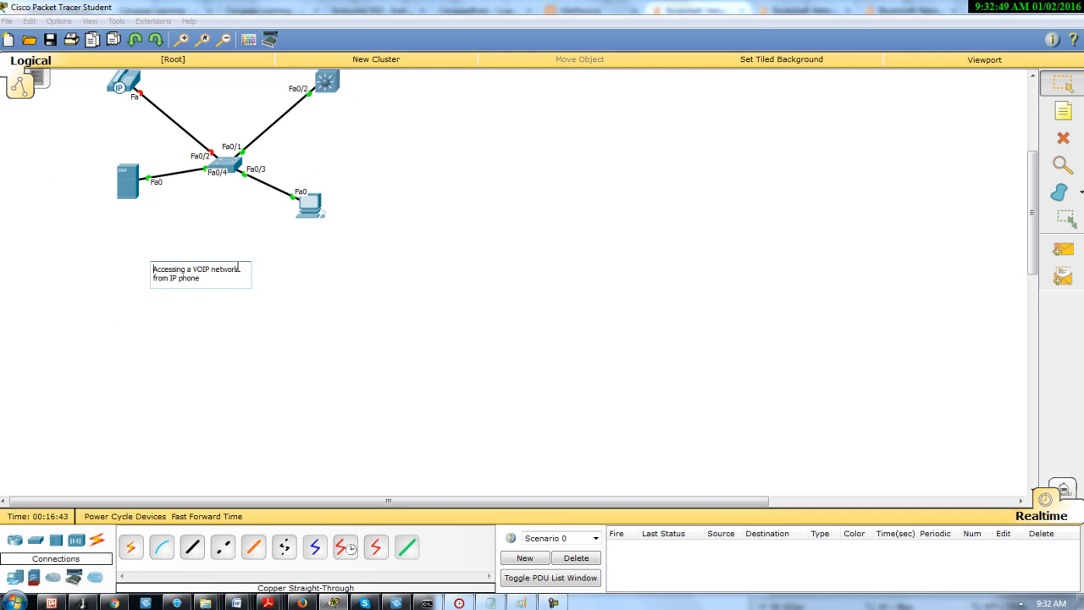
pyautogui.moveTo(155, 269); pyautogui.dragTo(252, 298)
pyautogui.hotkey('ctrl', 'c')
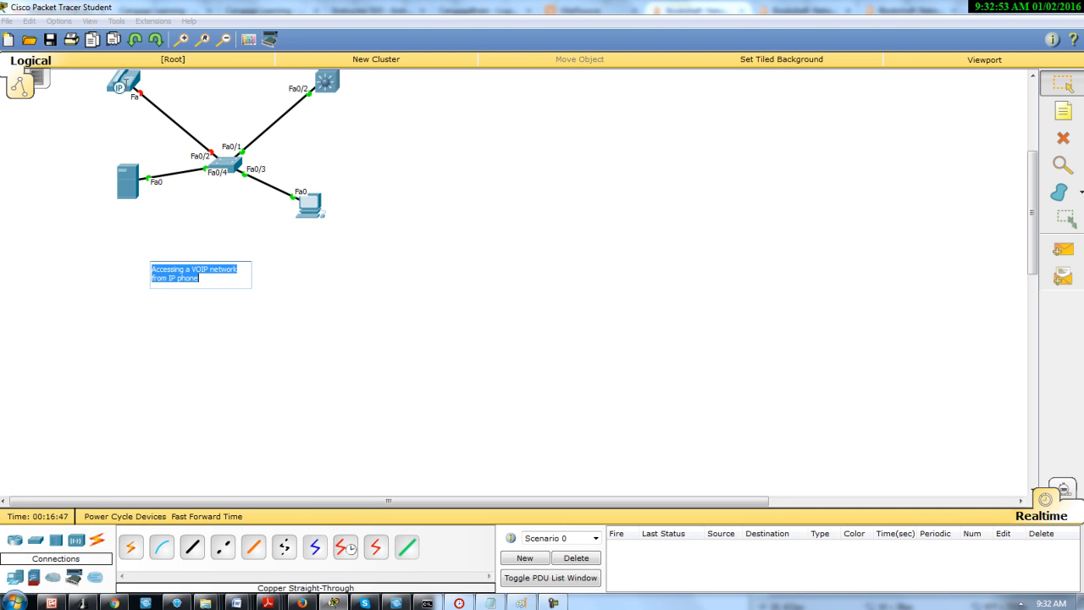
# Save the topology in the saves folder as a .pkt file named "Accessing a VOIP network from IP phone"
pyautogui.click(7, 20)
pyautogui.click(39, 99)
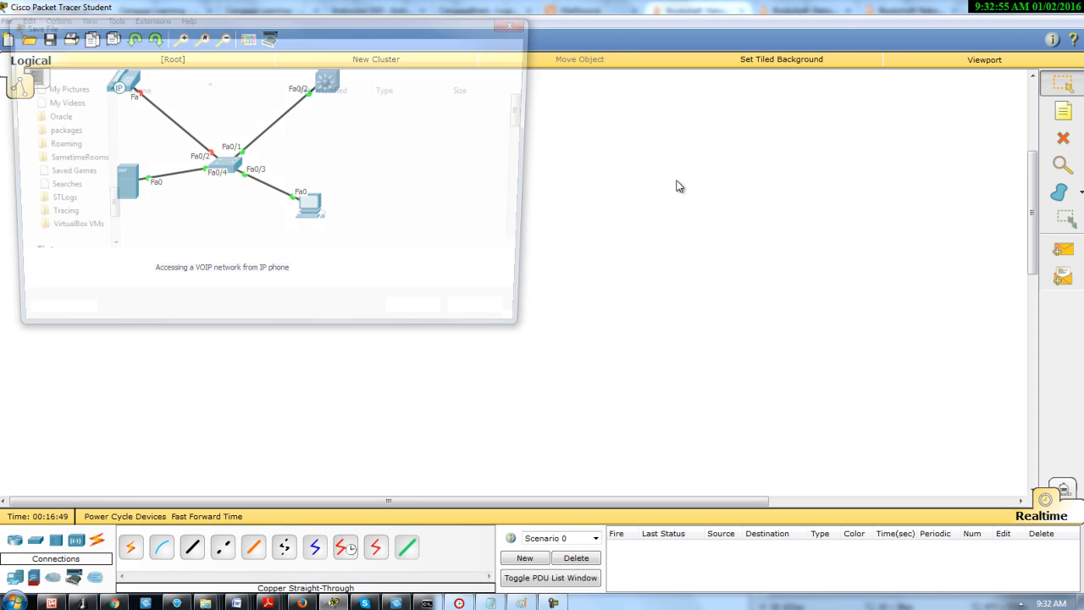
pyautogui.hotkey('ctrl', 'v')
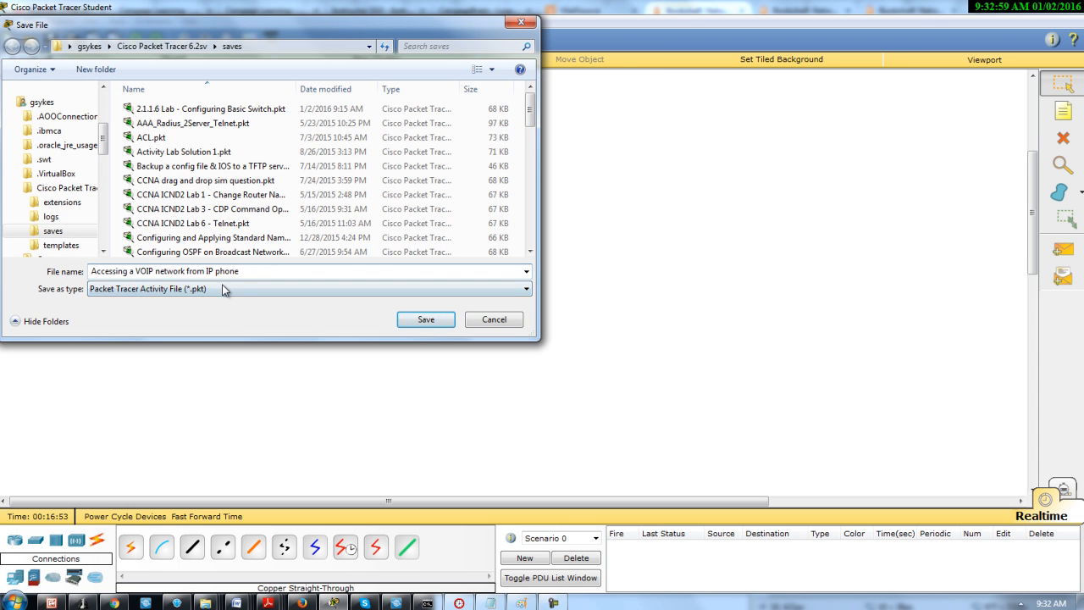
pyautogui.click(426, 319)
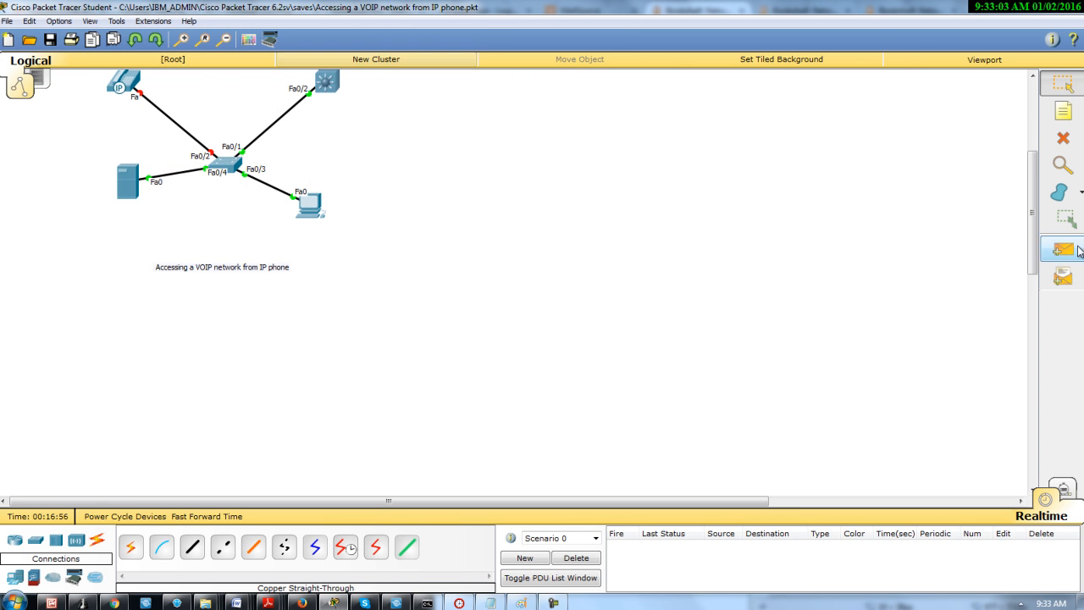
pyautogui.moveTo(1032, 216); pyautogui.dragTo(1034, 142)
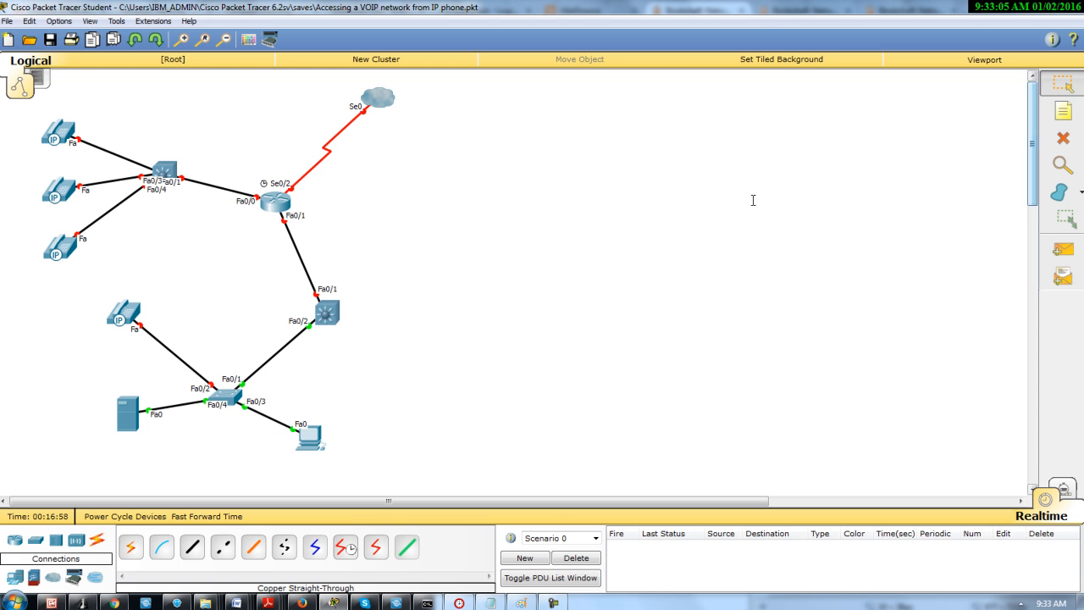